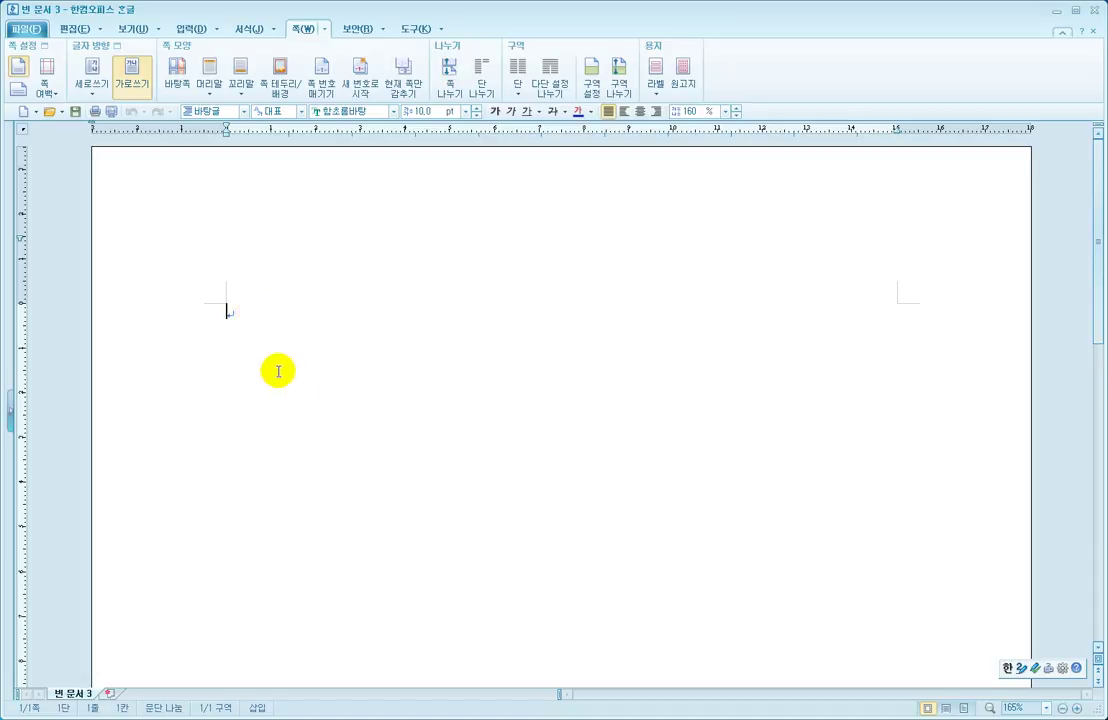
# Open the document 독도의 고찰.hwp from the 1. 한글교재 예제 folder
pyautogui.click(253, 323)
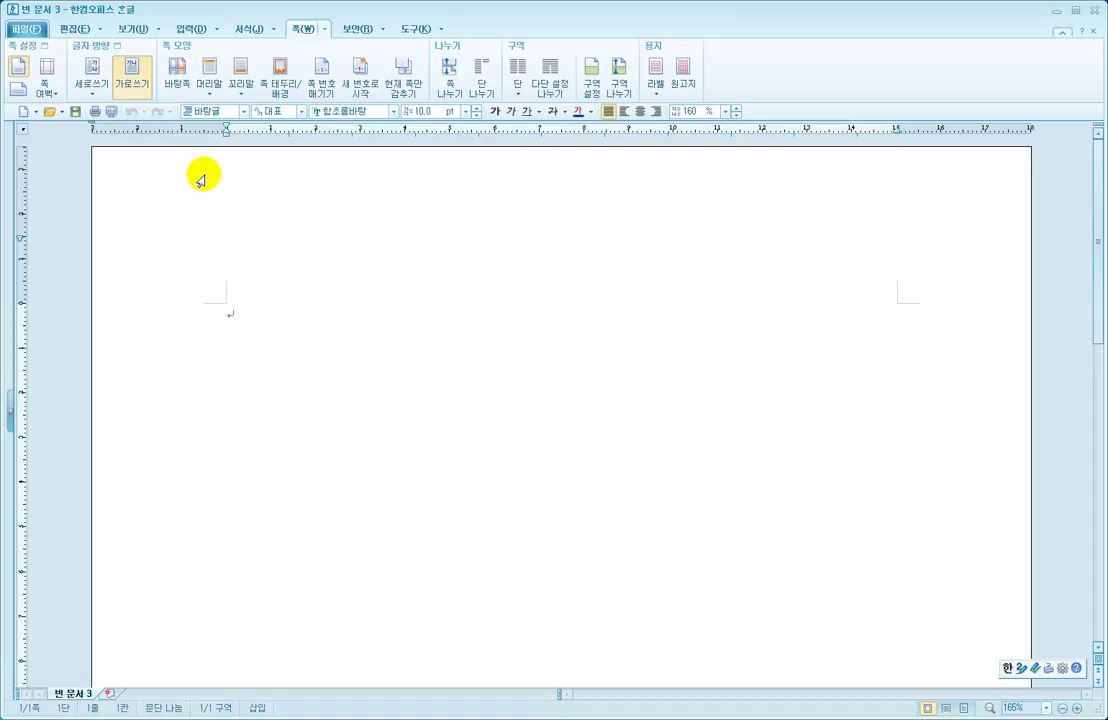
pyautogui.click(254, 292)
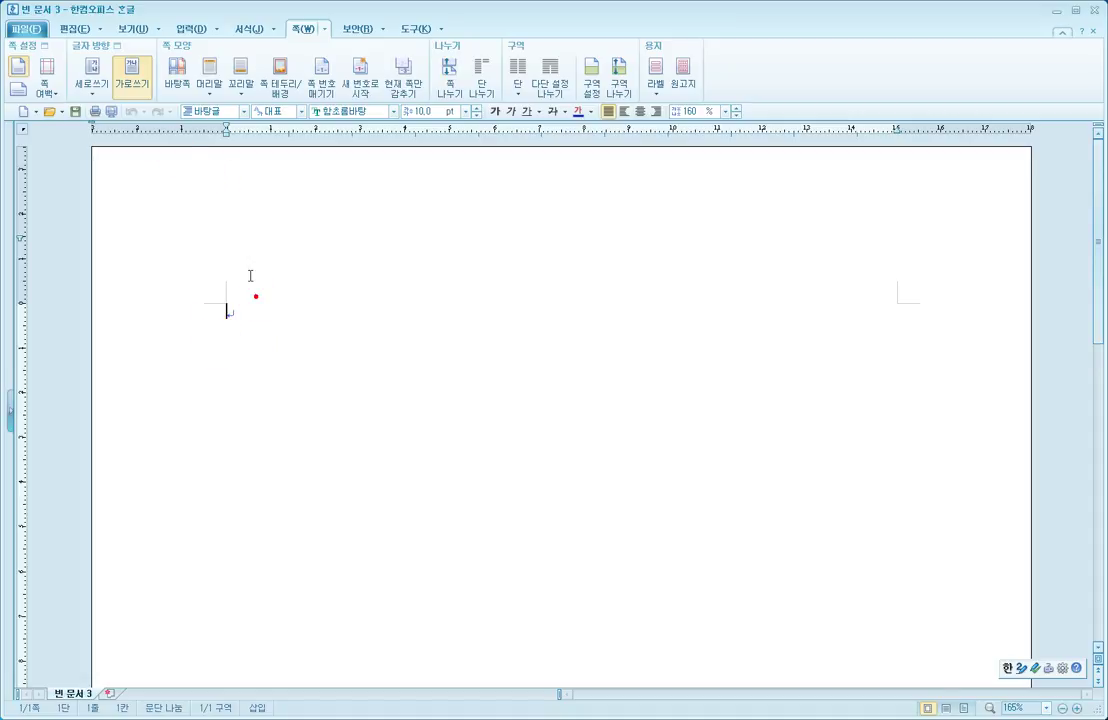
pyautogui.click(52, 110)
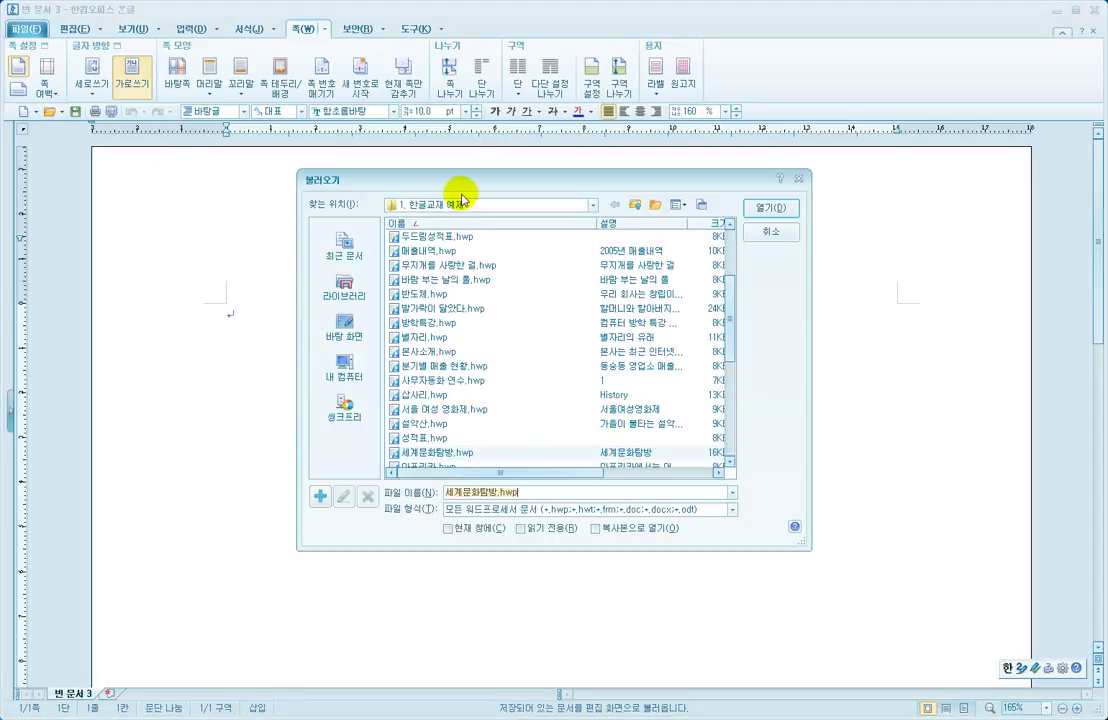
pyautogui.click(474, 266)
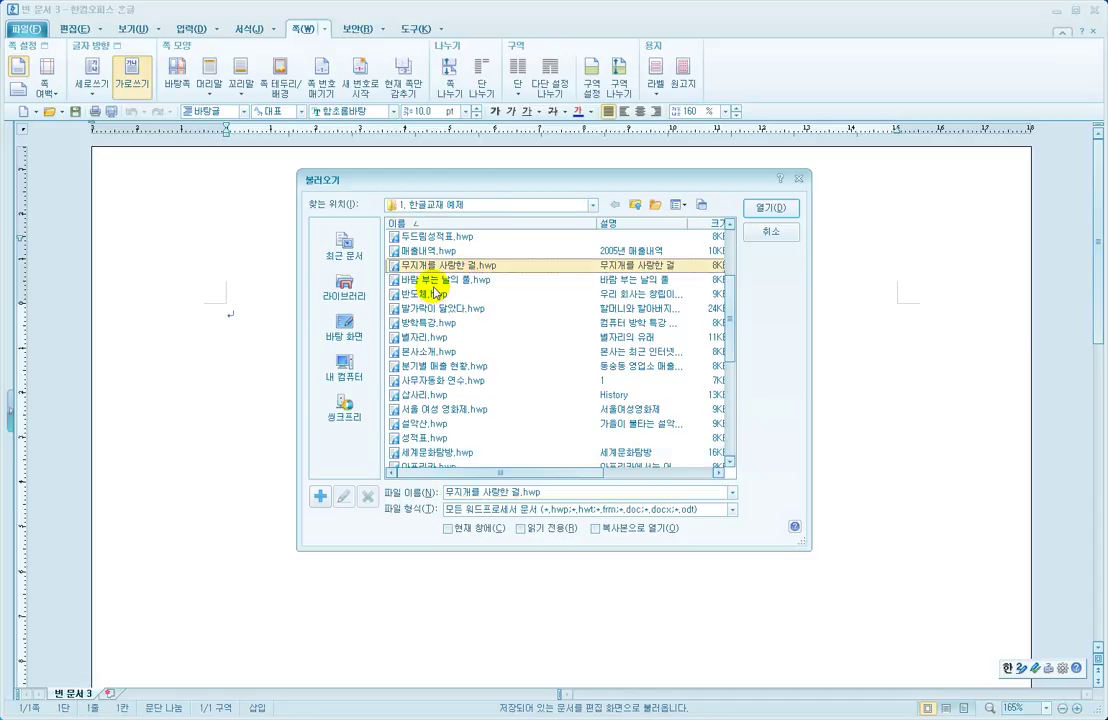
pyautogui.scroll(3, 430, 305)
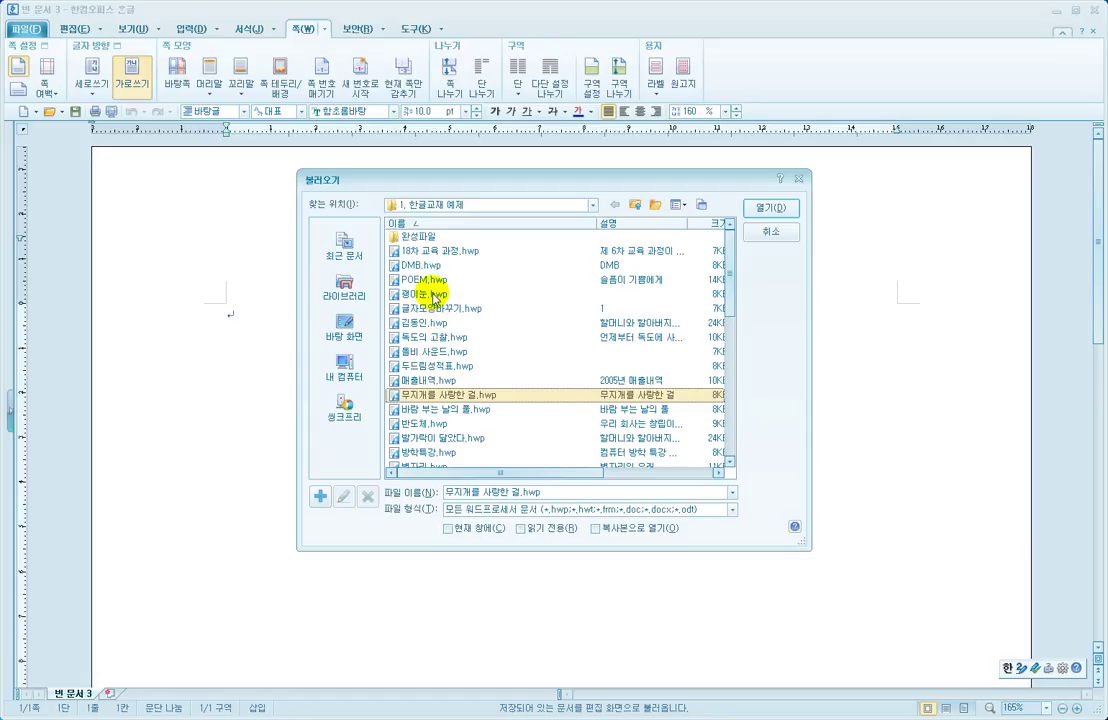
pyautogui.click(418, 338)
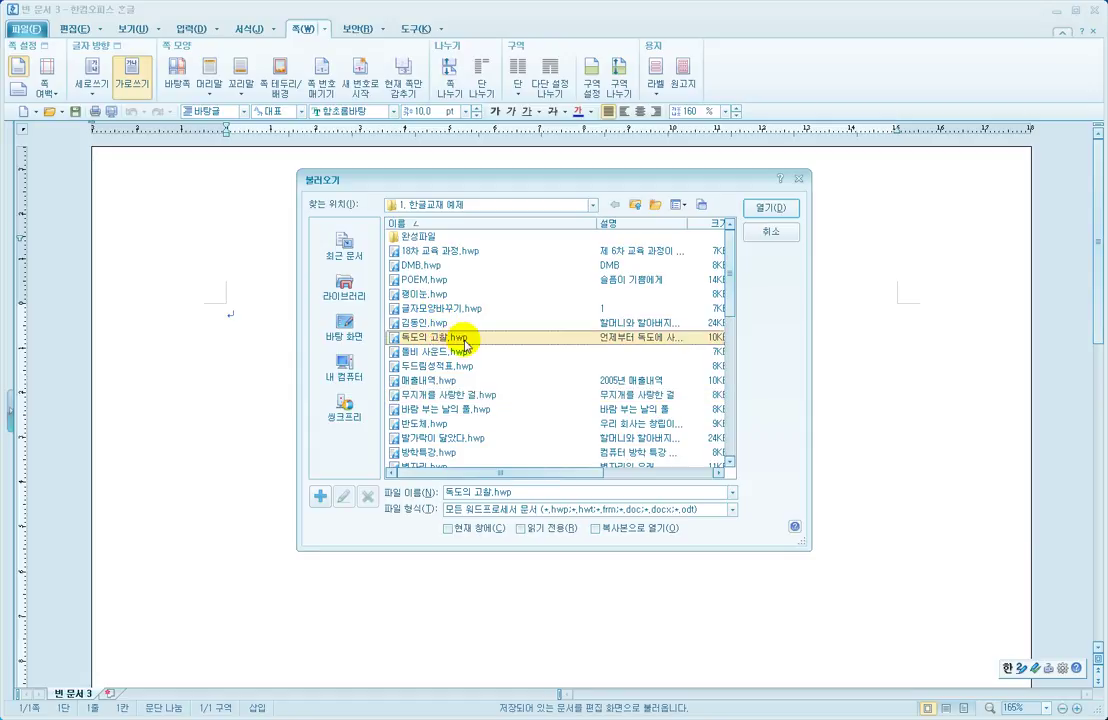
pyautogui.doubleClick(464, 343)
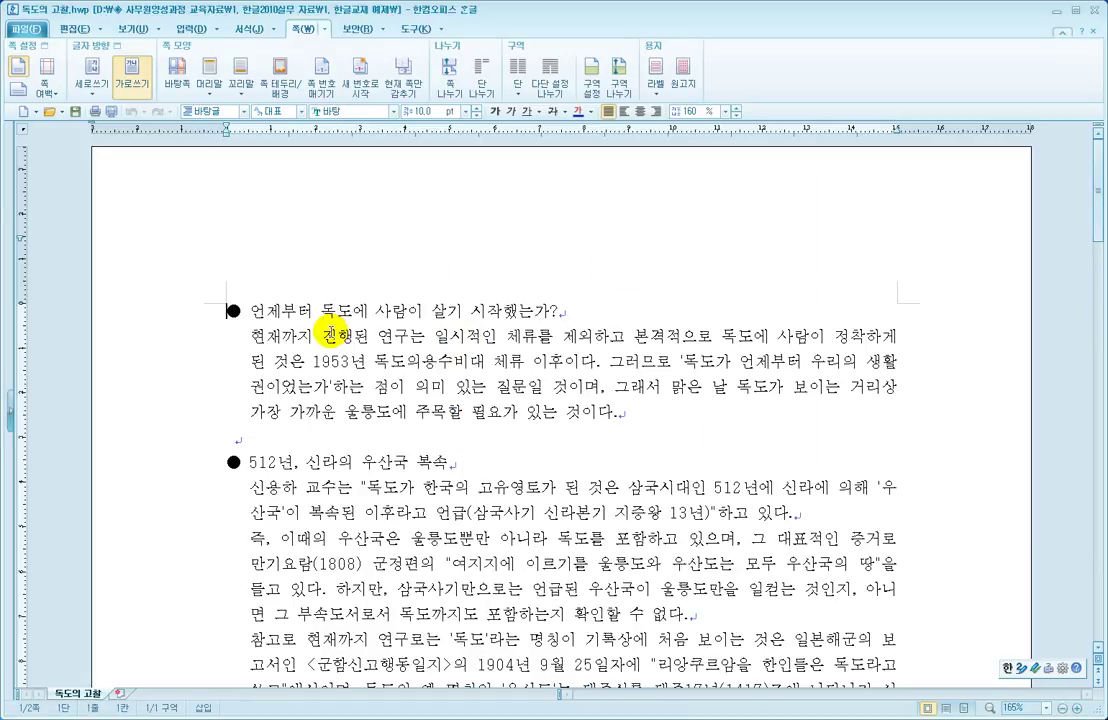
# Place the text cursor after "언제" in the first heading and start inserting a picture
pyautogui.click(371, 316)
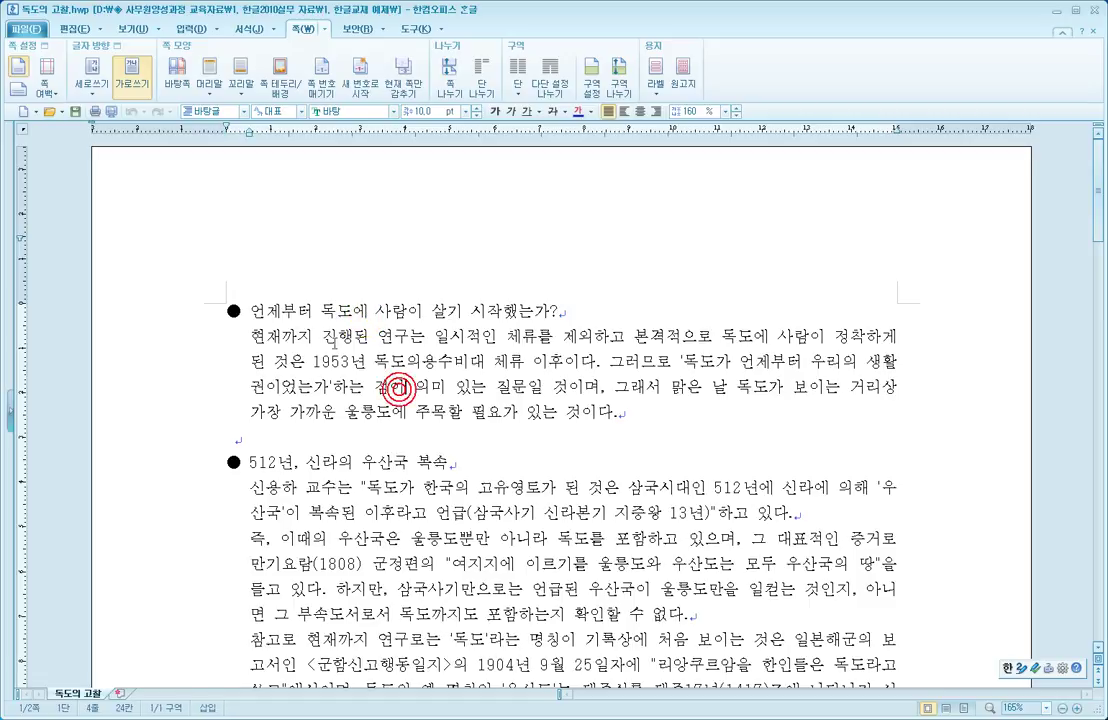
pyautogui.click(407, 317)
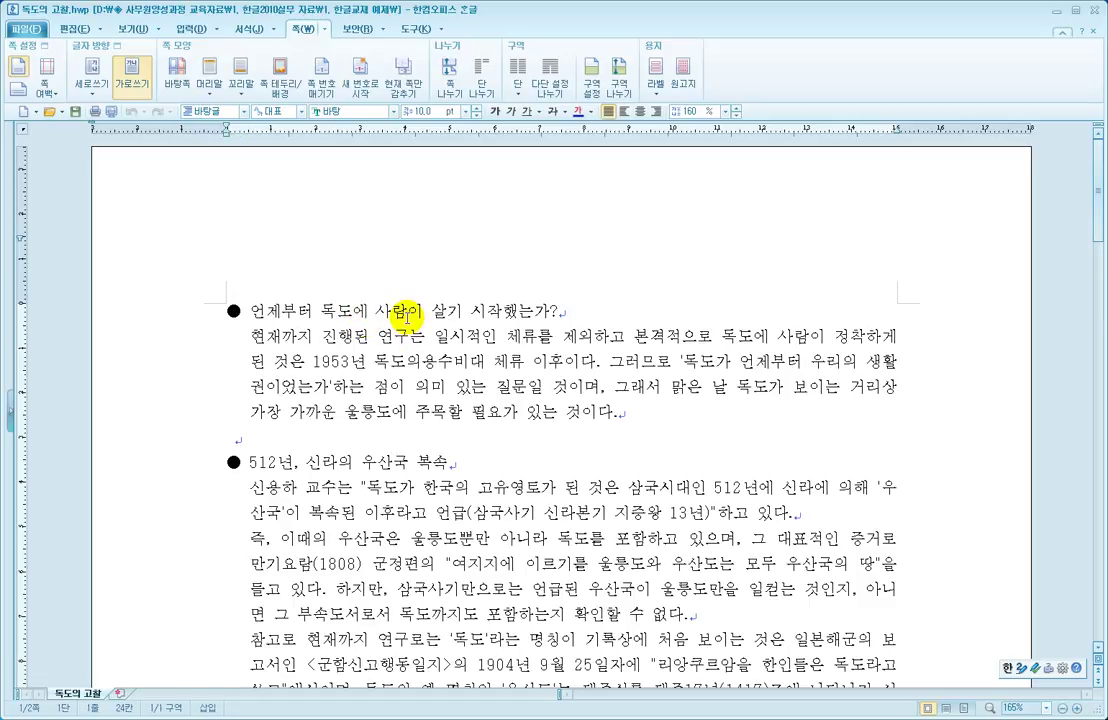
pyautogui.click(281, 312)
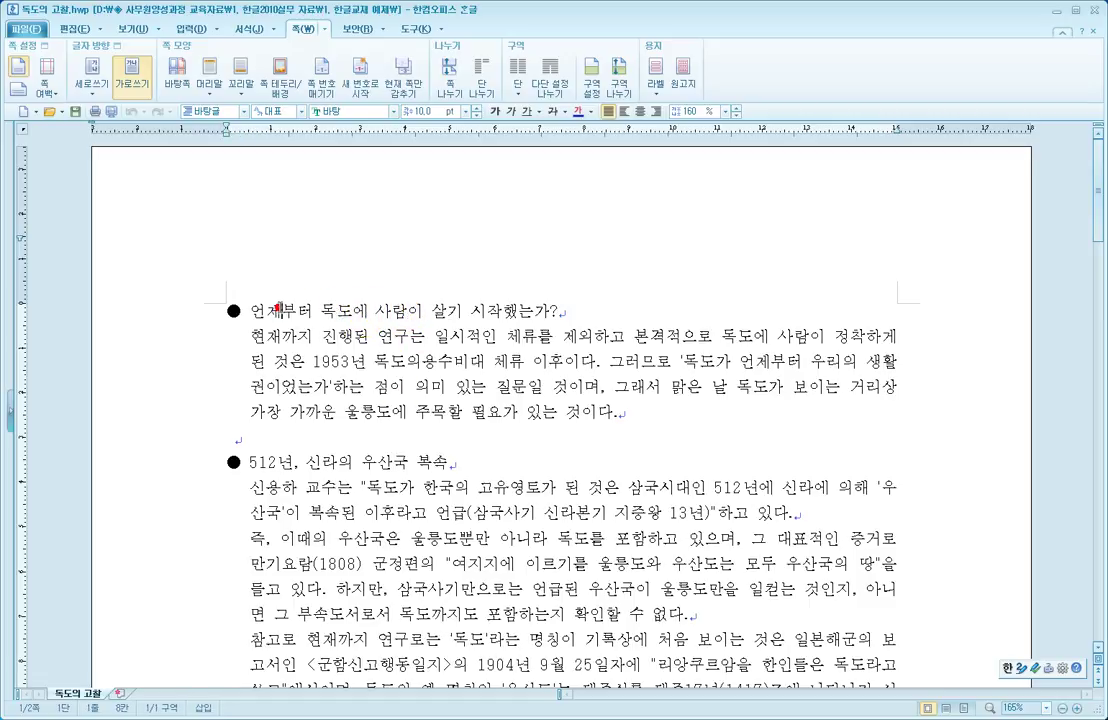
pyautogui.click(190, 28)
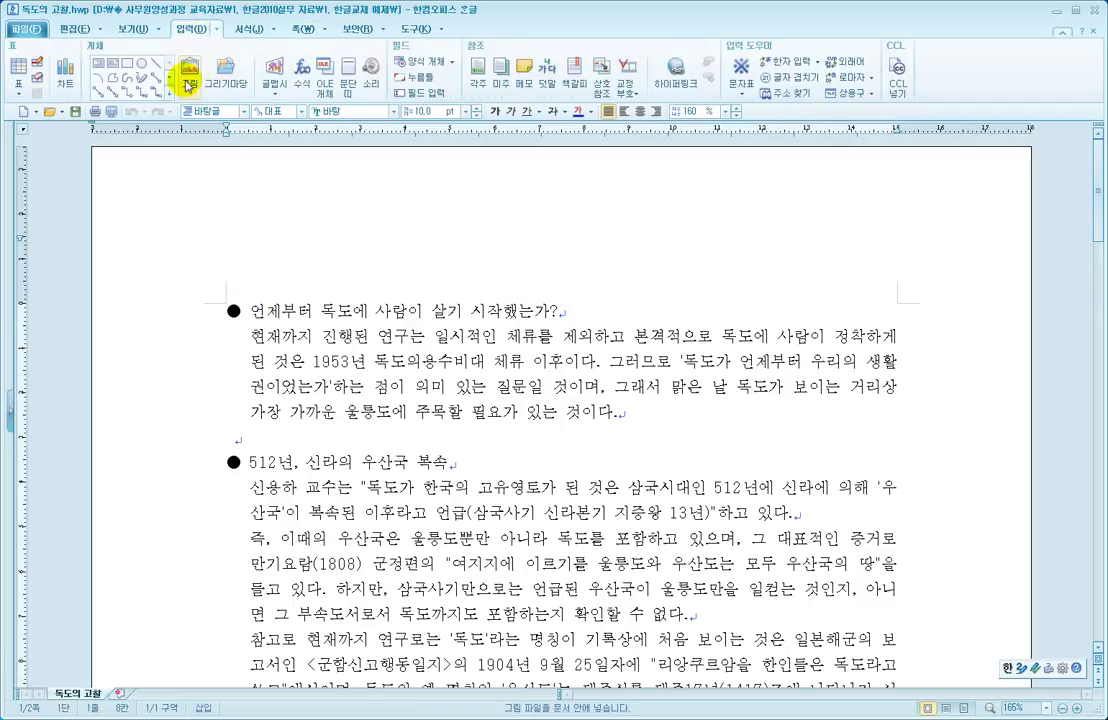
pyautogui.click(190, 70)
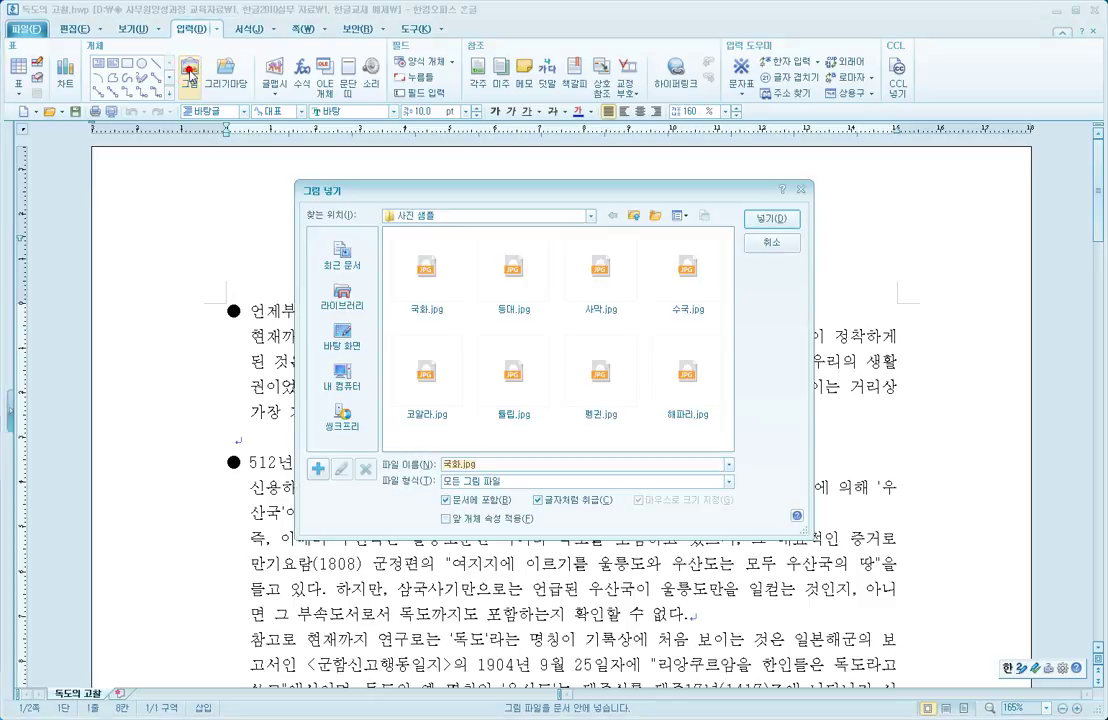
pyautogui.moveTo(413, 189); pyautogui.dragTo(328, 166)
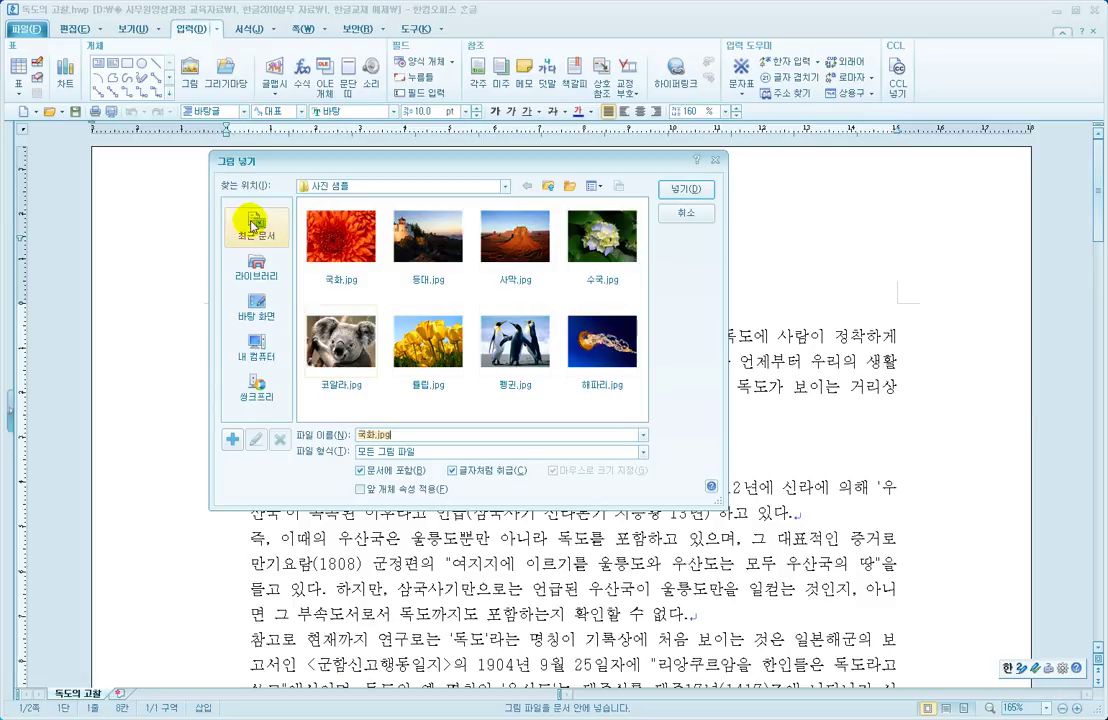
# Choose 독도.bmp on drive D: in ◈ 사무원양성과정 교육자료 > 1. 한글2010실무 자료 > 1. 한글교재 예제
pyautogui.click(256, 350)
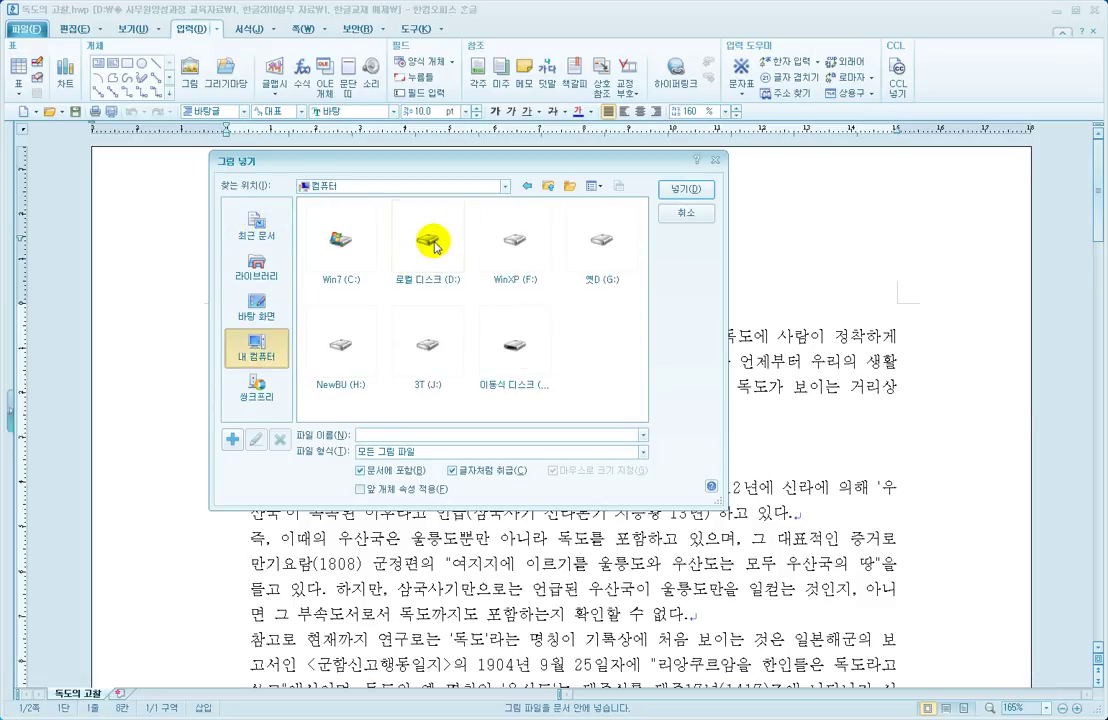
pyautogui.doubleClick(427, 240)
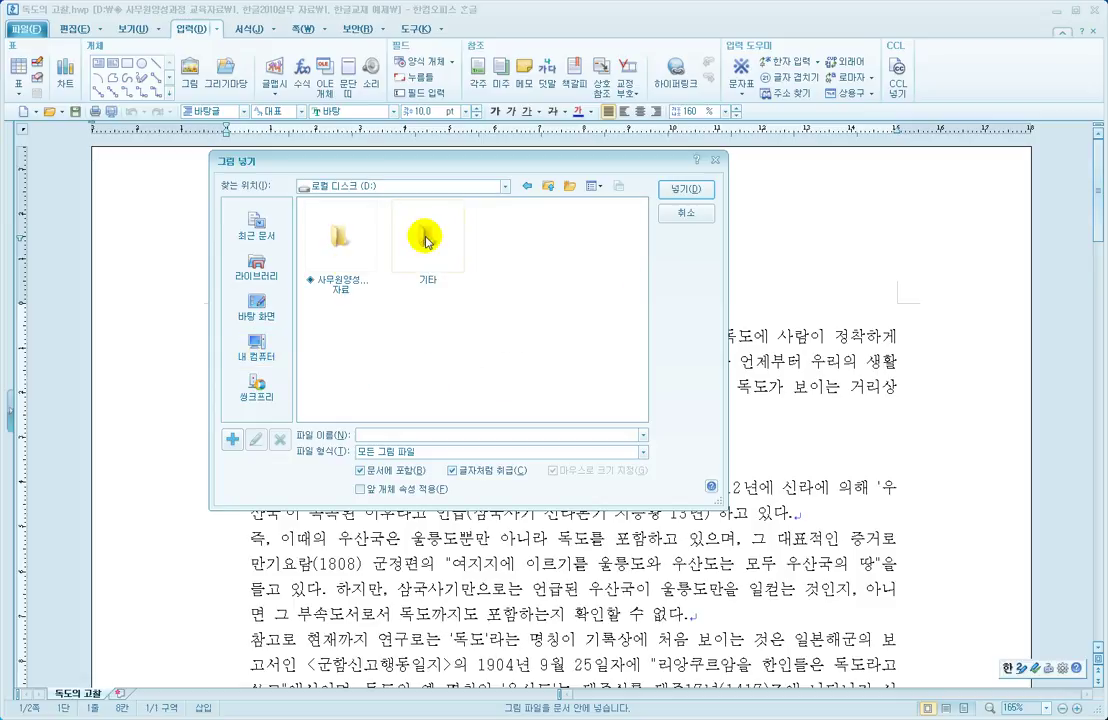
pyautogui.click(343, 272)
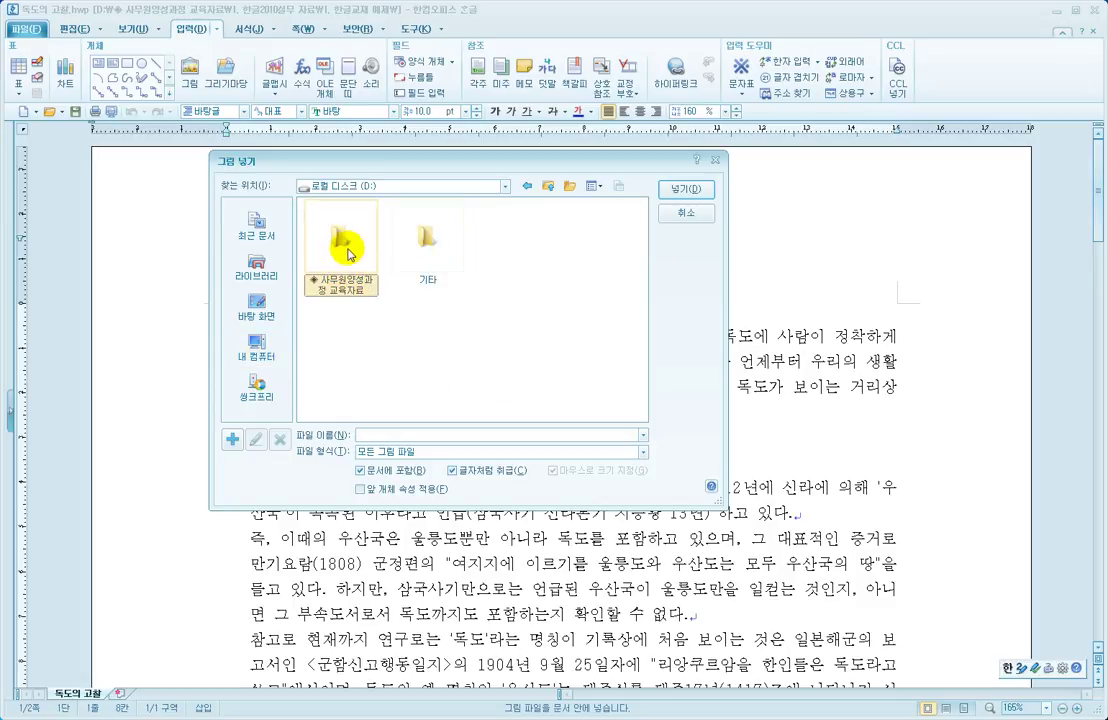
pyautogui.doubleClick(341, 238)
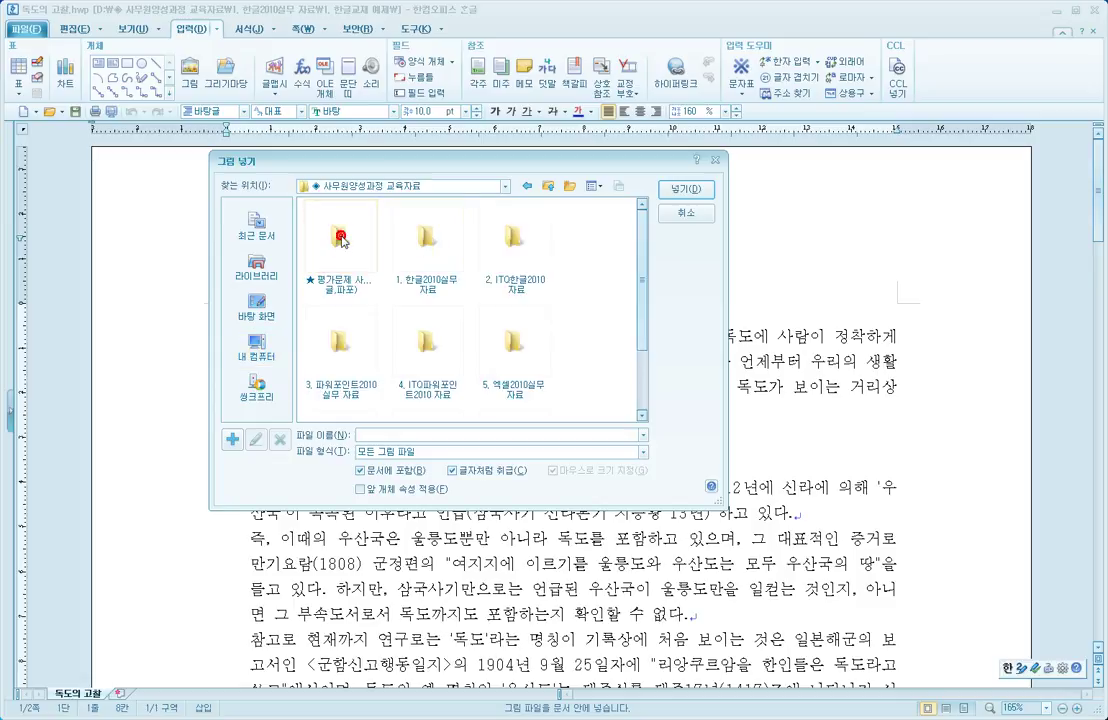
pyautogui.doubleClick(424, 238)
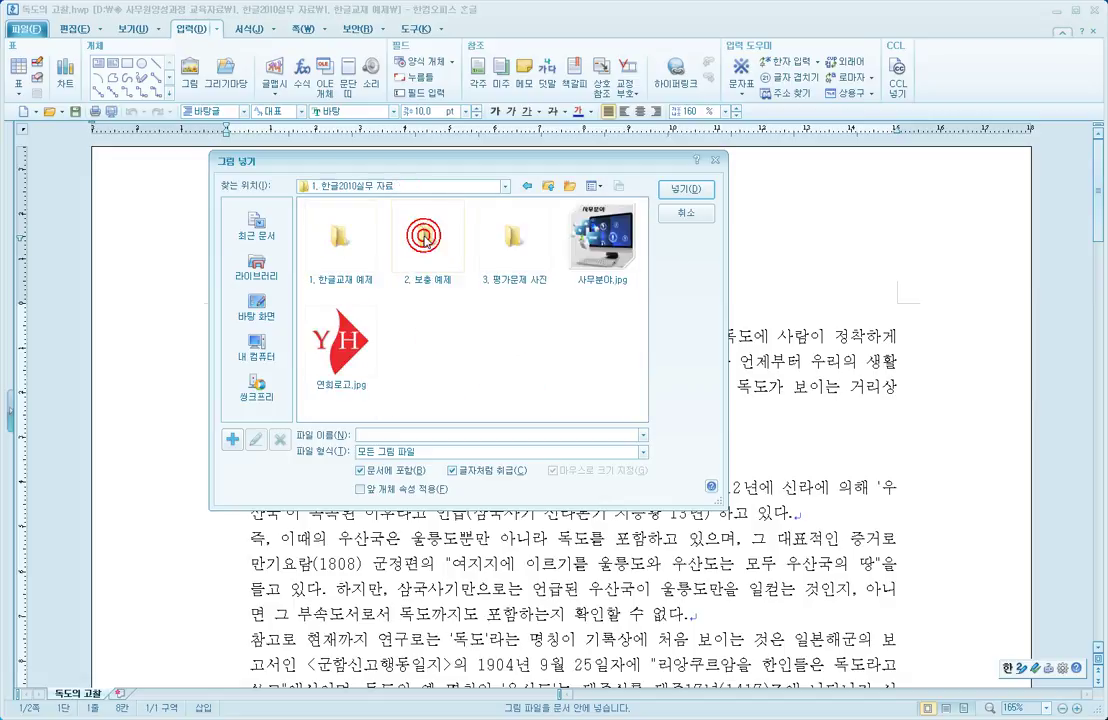
pyautogui.doubleClick(340, 240)
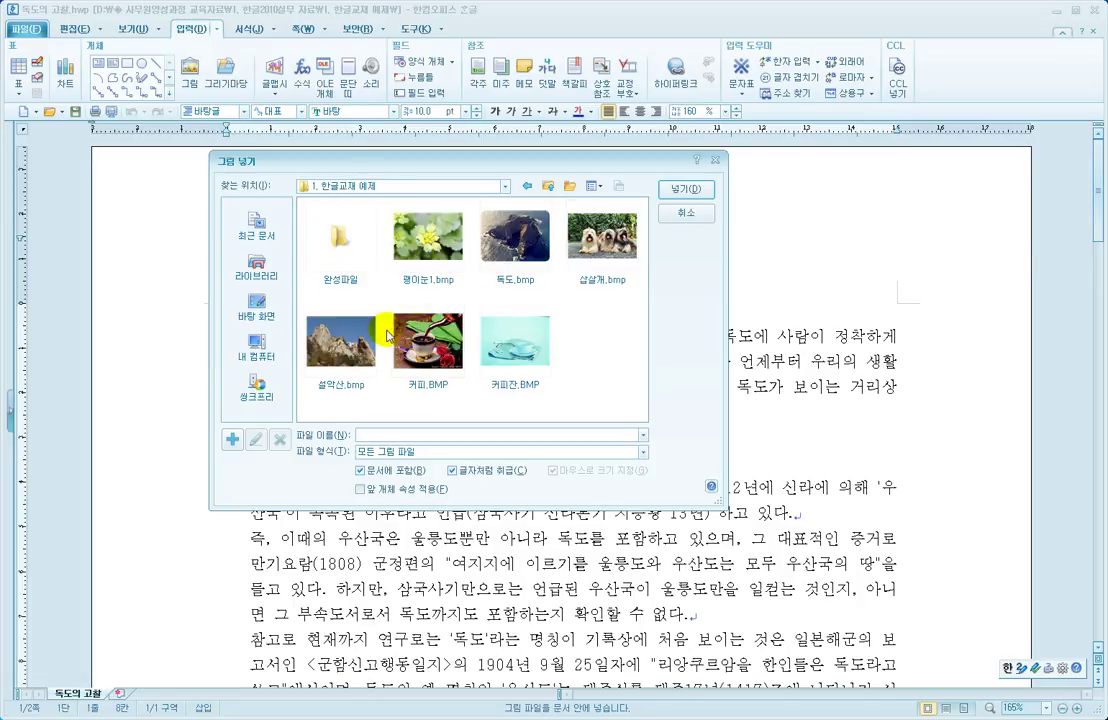
pyautogui.click(598, 332)
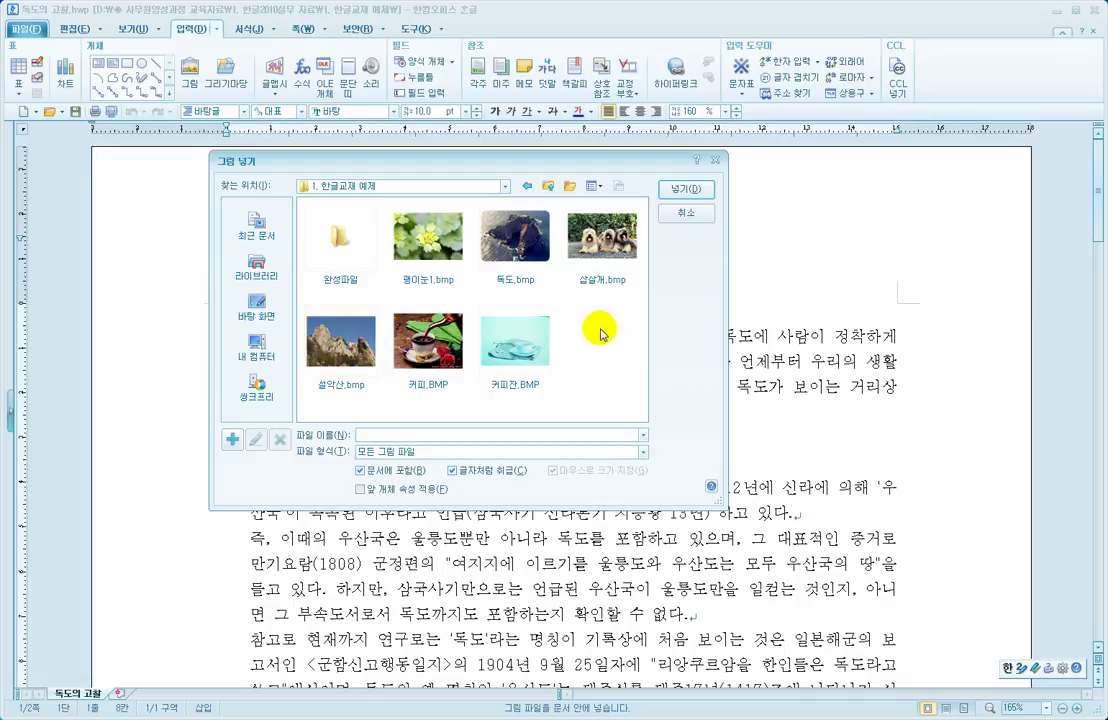
pyautogui.click(520, 240)
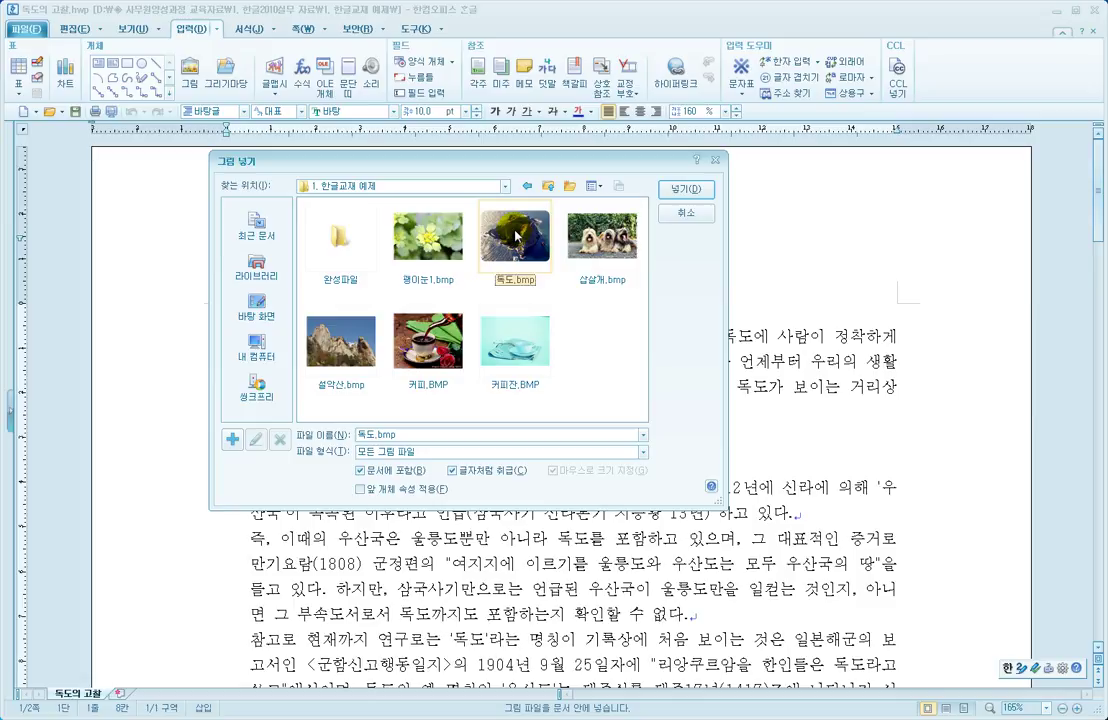
pyautogui.moveTo(428, 162); pyautogui.dragTo(410, 154)
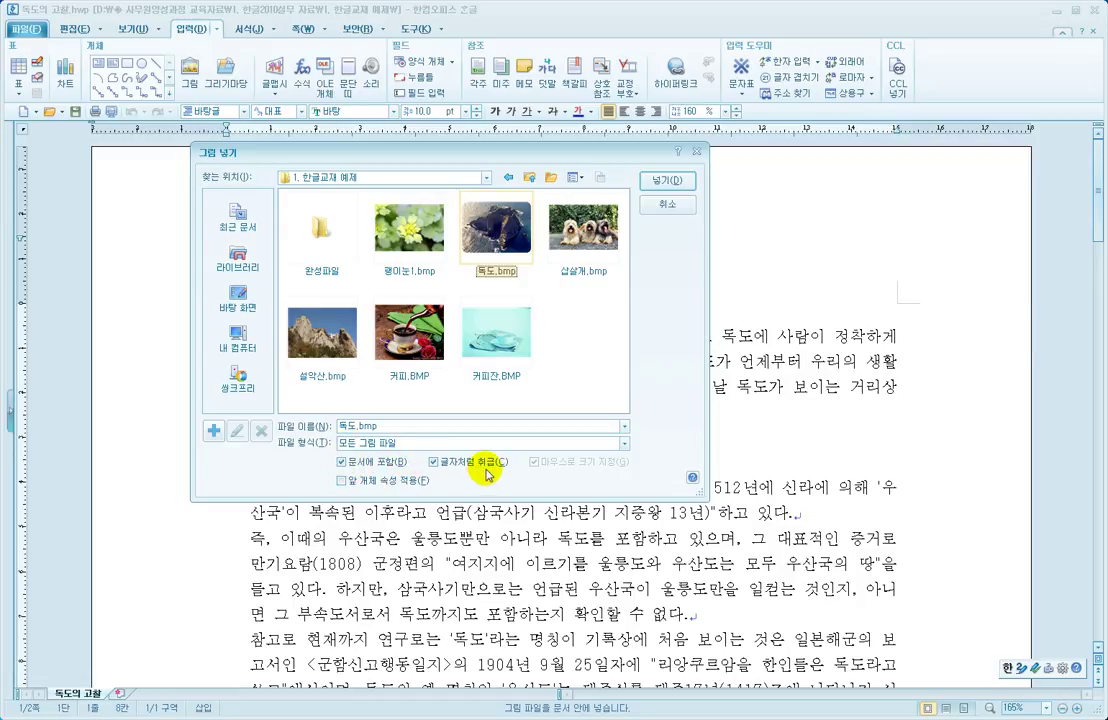
# Set the picture insertion options with 글자처럼 취급 off and 마우스로 크기 지정 on
pyautogui.click(457, 463)
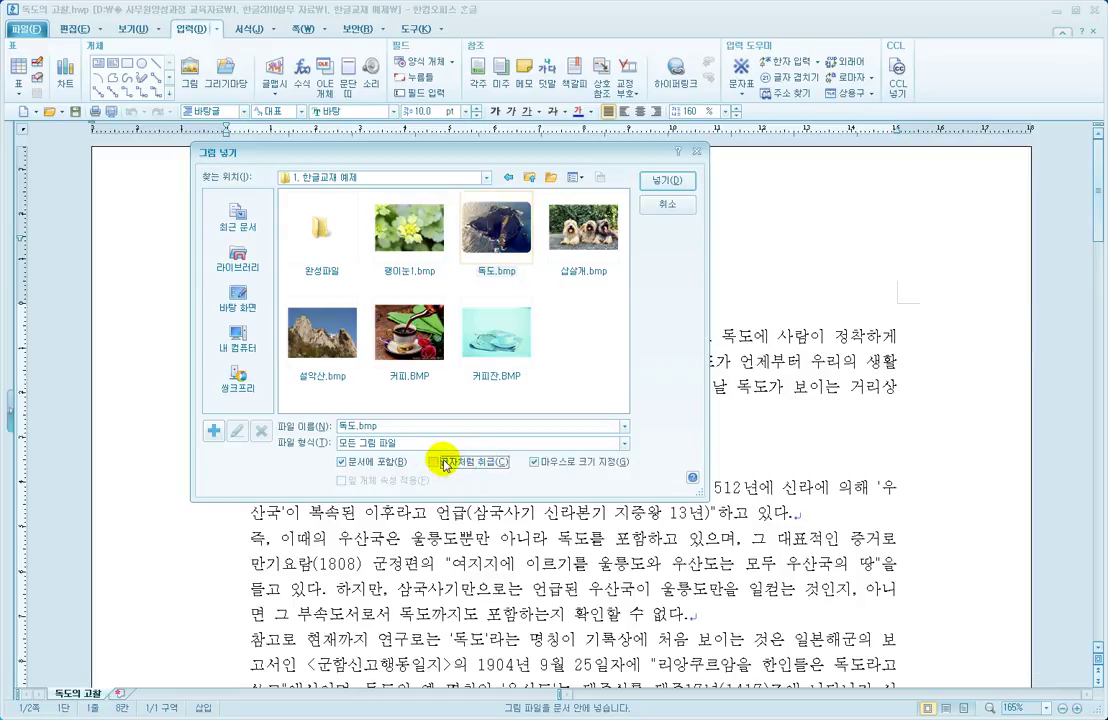
pyautogui.click(435, 463)
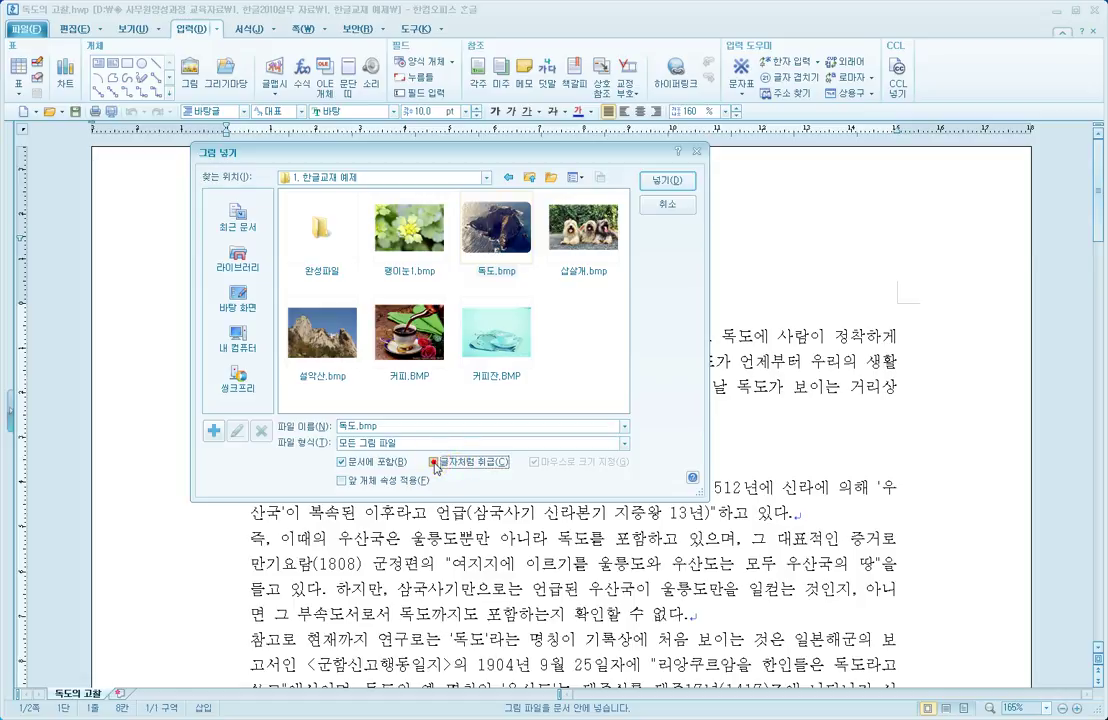
pyautogui.click(435, 463)
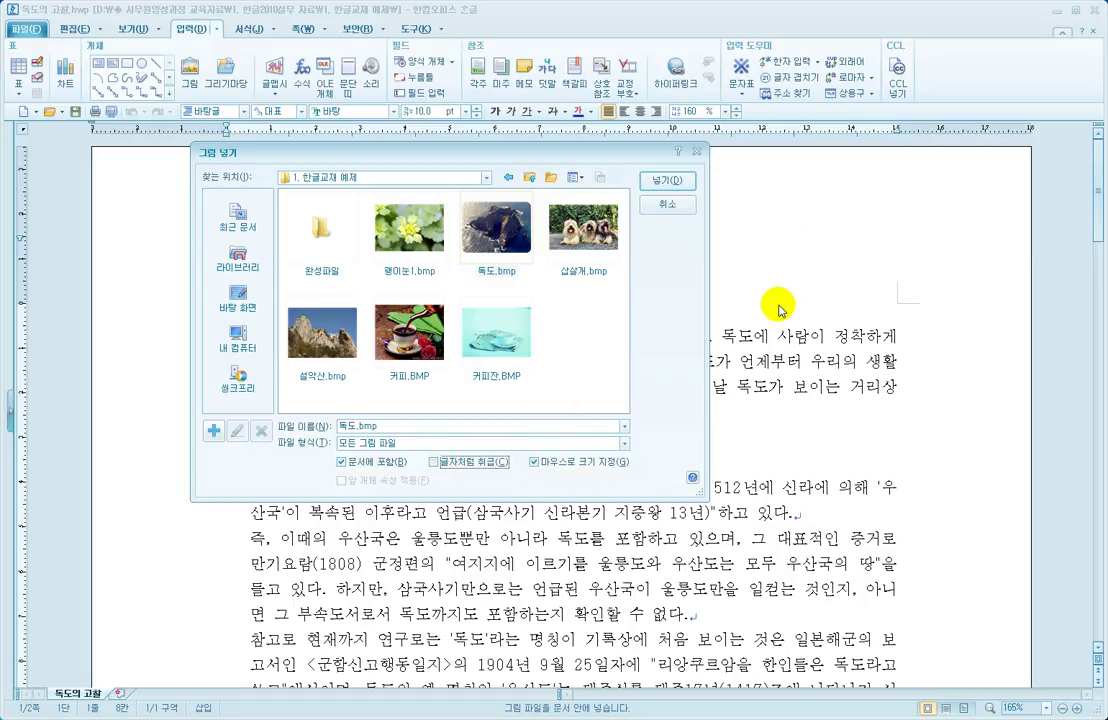
pyautogui.click(534, 462)
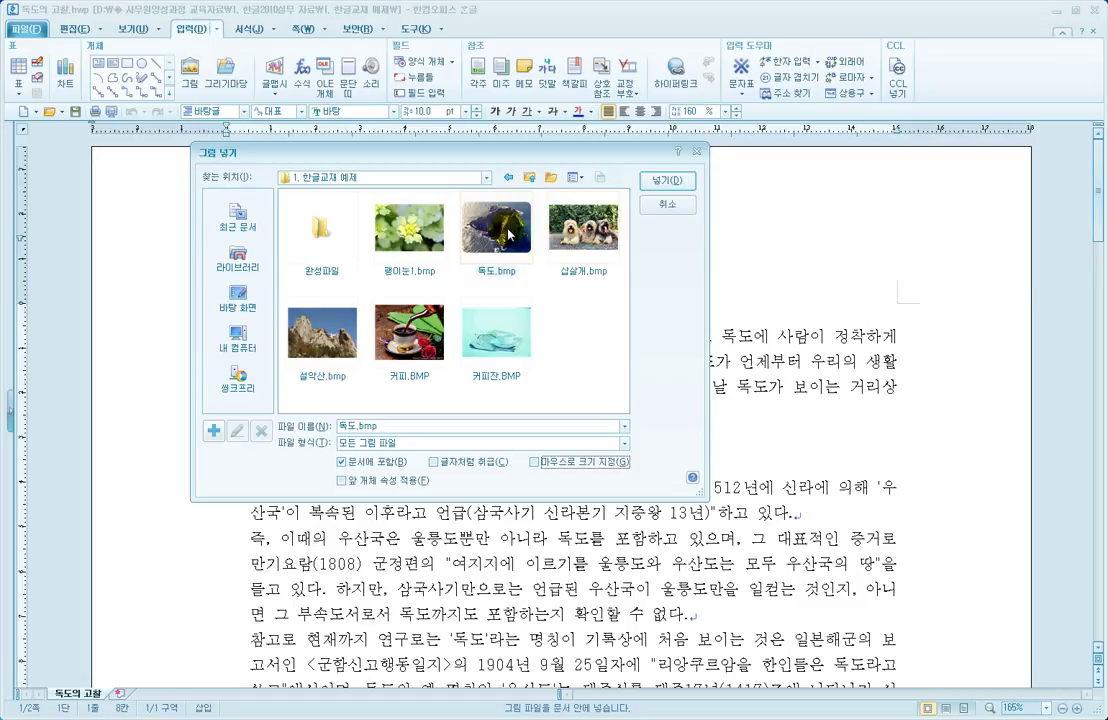
pyautogui.click(537, 463)
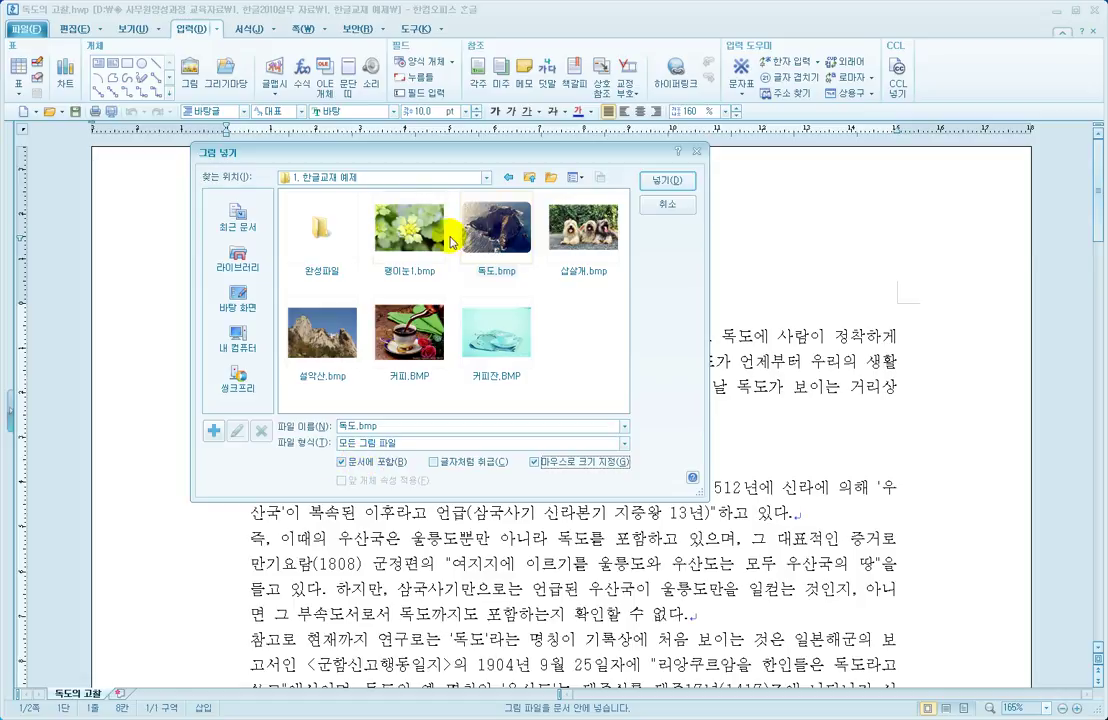
# Insert 독도.bmp at the start of the first heading, about 68 mm wide and 51 mm high
pyautogui.moveTo(428, 162); pyautogui.dragTo(783, 172)
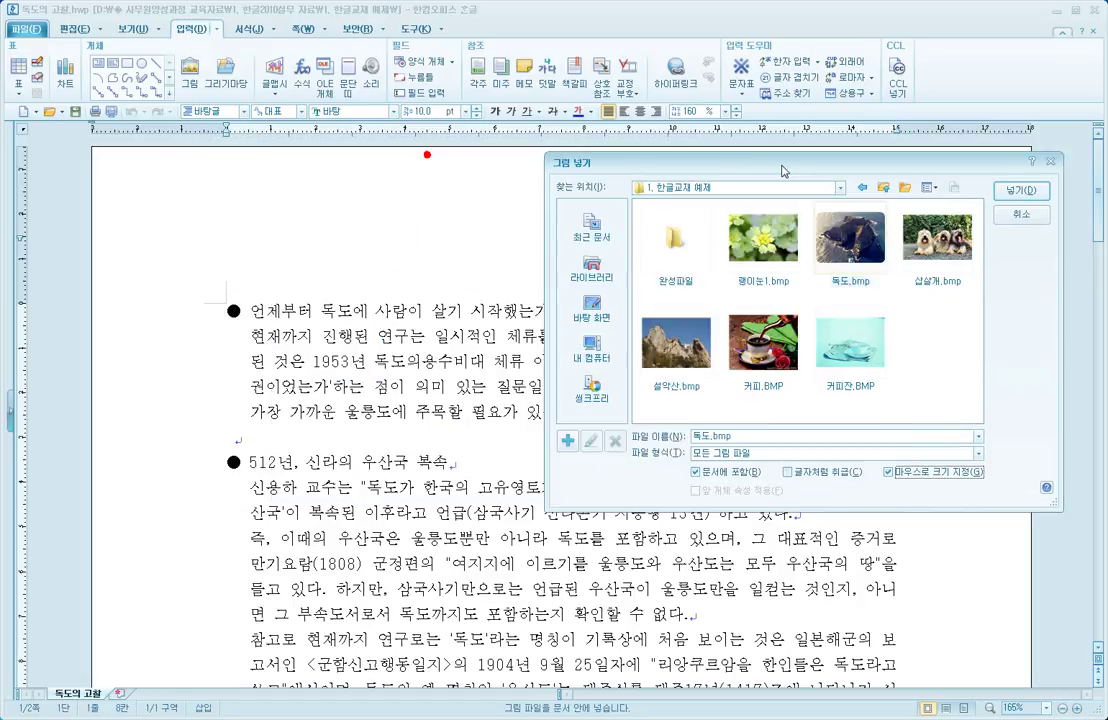
pyautogui.click(850, 240)
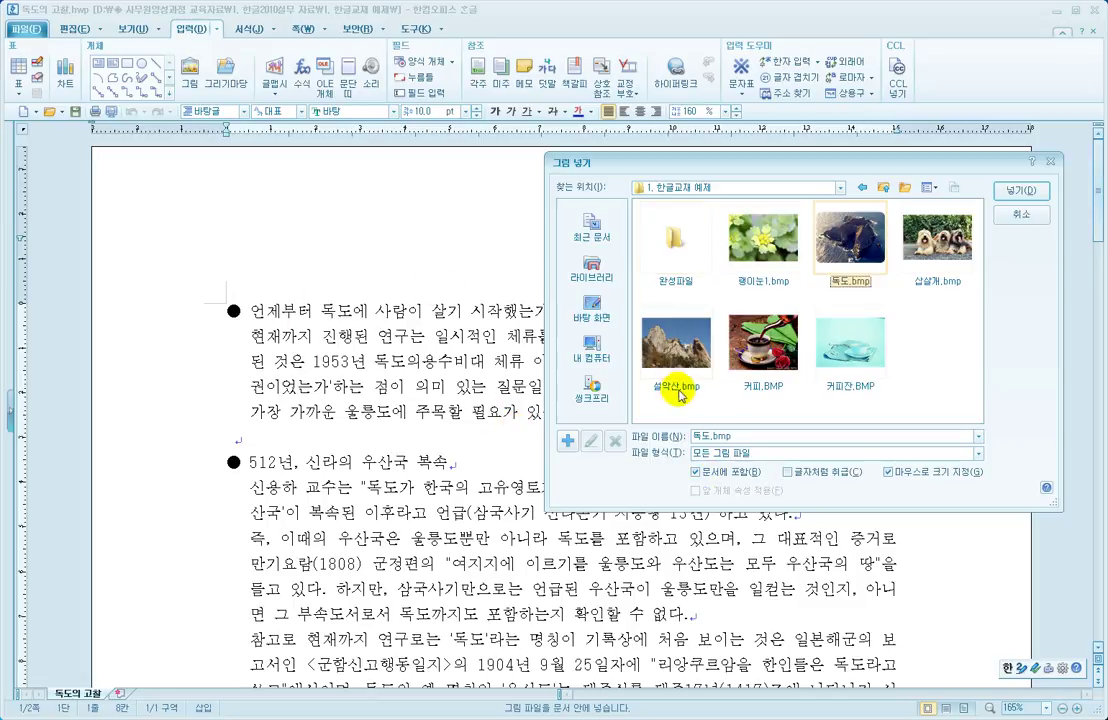
pyautogui.moveTo(658, 162); pyautogui.dragTo(467, 172)
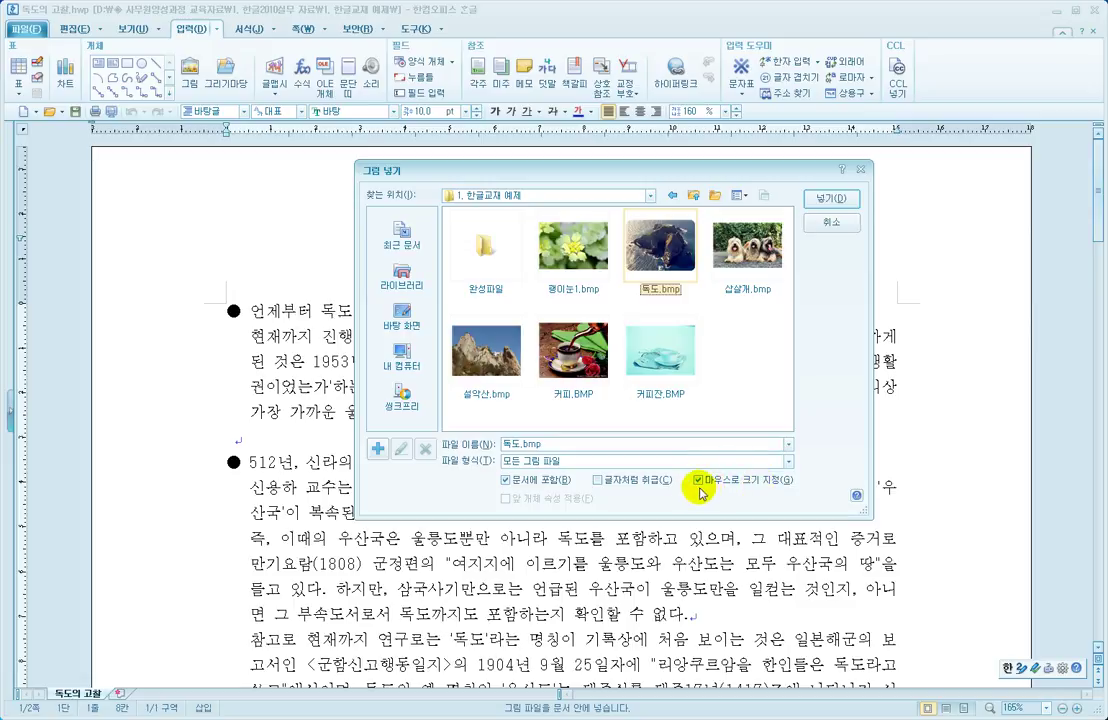
pyautogui.click(822, 199)
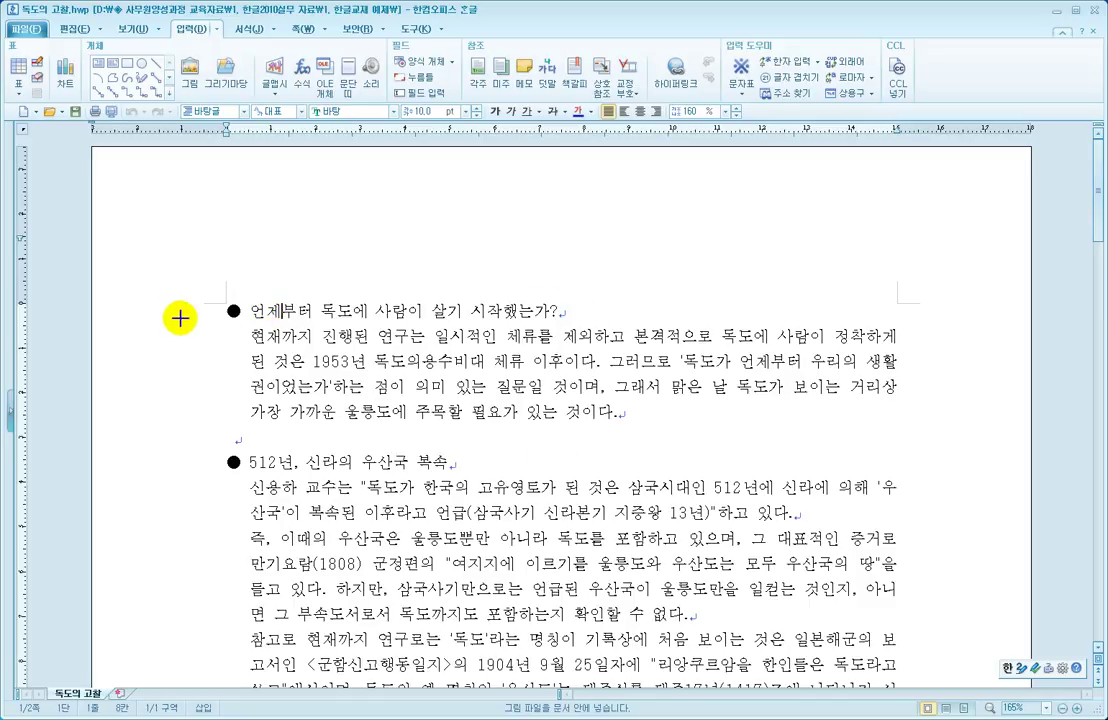
pyautogui.click(258, 310)
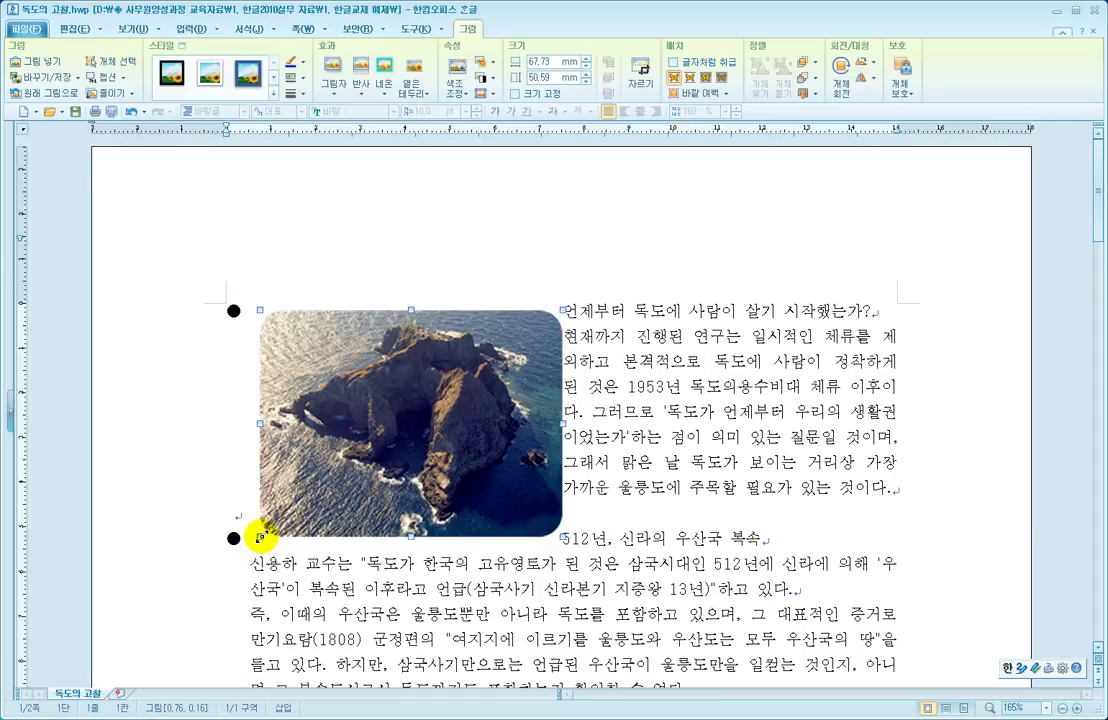
# Resize the island picture freehand to about 37 × 28 mm, then to about 67 × 50 mm, and stretch its width to about 112 mm
pyautogui.moveTo(563, 538); pyautogui.dragTo(493, 478)
pyautogui.moveTo(425, 424)
pyautogui.mouseDown()
pyautogui.moveTo(543, 519)
pyautogui.moveTo(427, 435)
pyautogui.mouseUp()
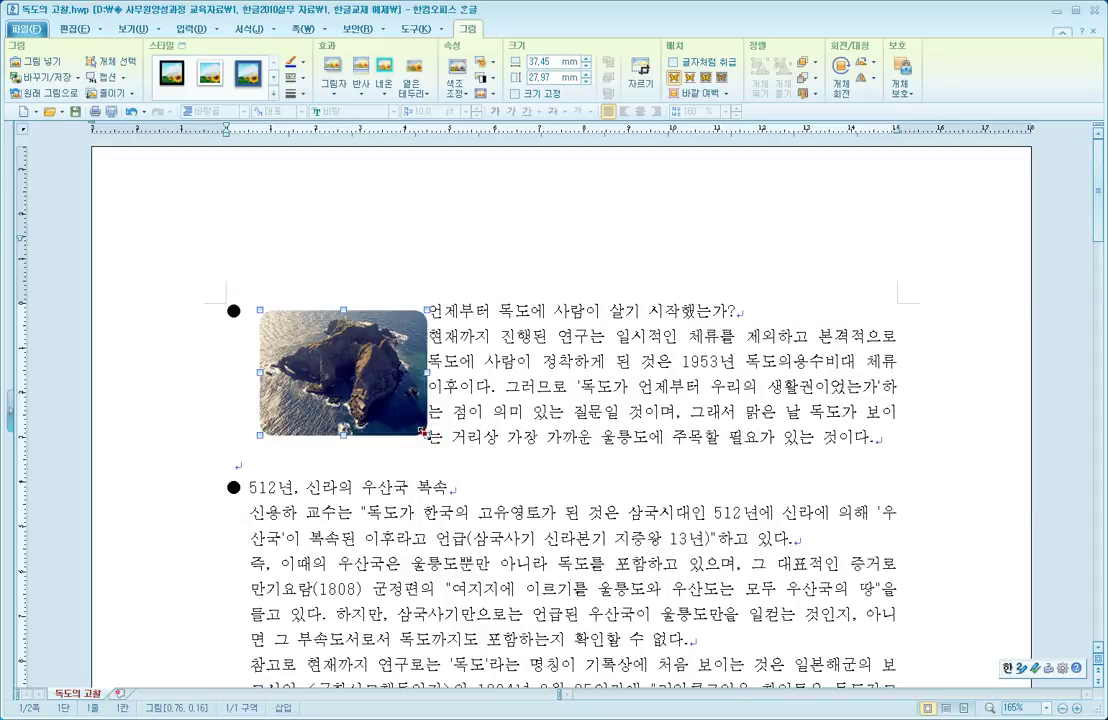
pyautogui.moveTo(427, 435); pyautogui.dragTo(561, 528)
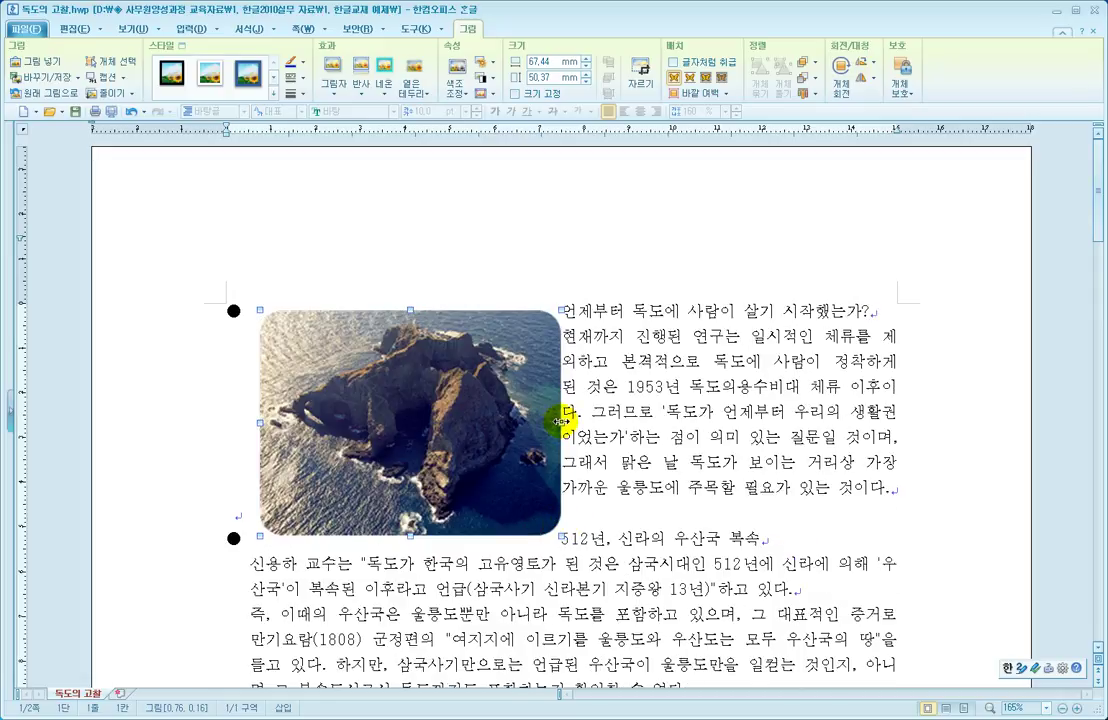
pyautogui.moveTo(562, 422); pyautogui.dragTo(758, 430)
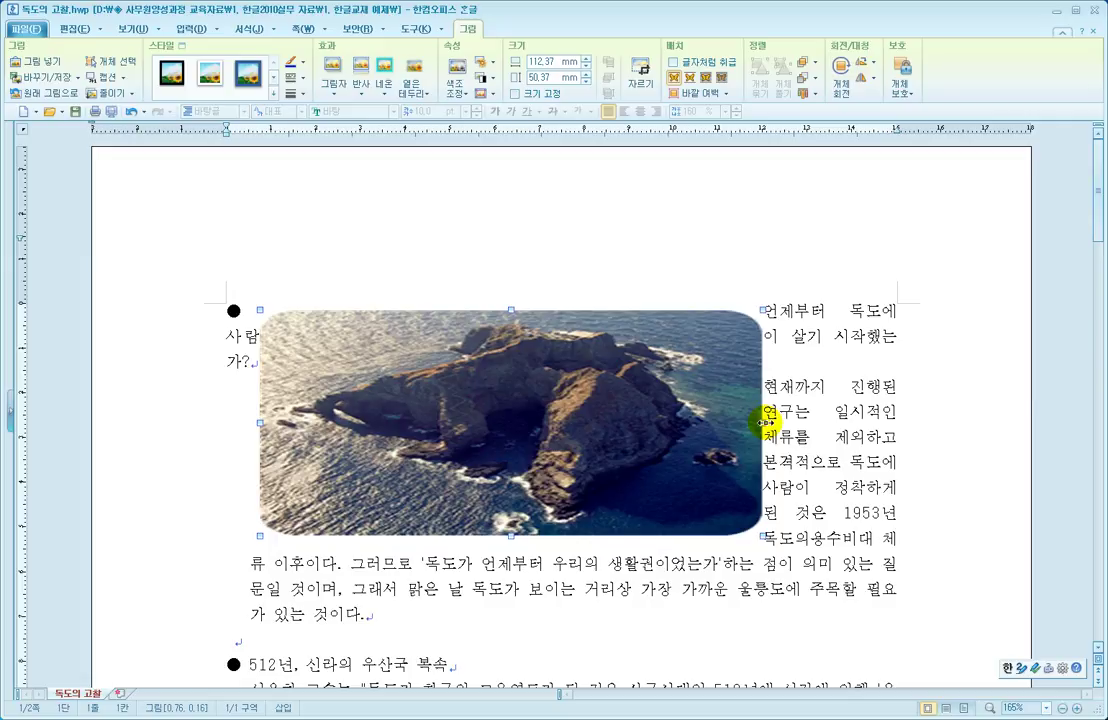
# Resize the island picture freehand to about 54 × 50 mm, 84 × 78 mm, 84 × 59 mm, and finally about 59 × 42 mm
pyautogui.moveTo(765, 422); pyautogui.dragTo(500, 410)
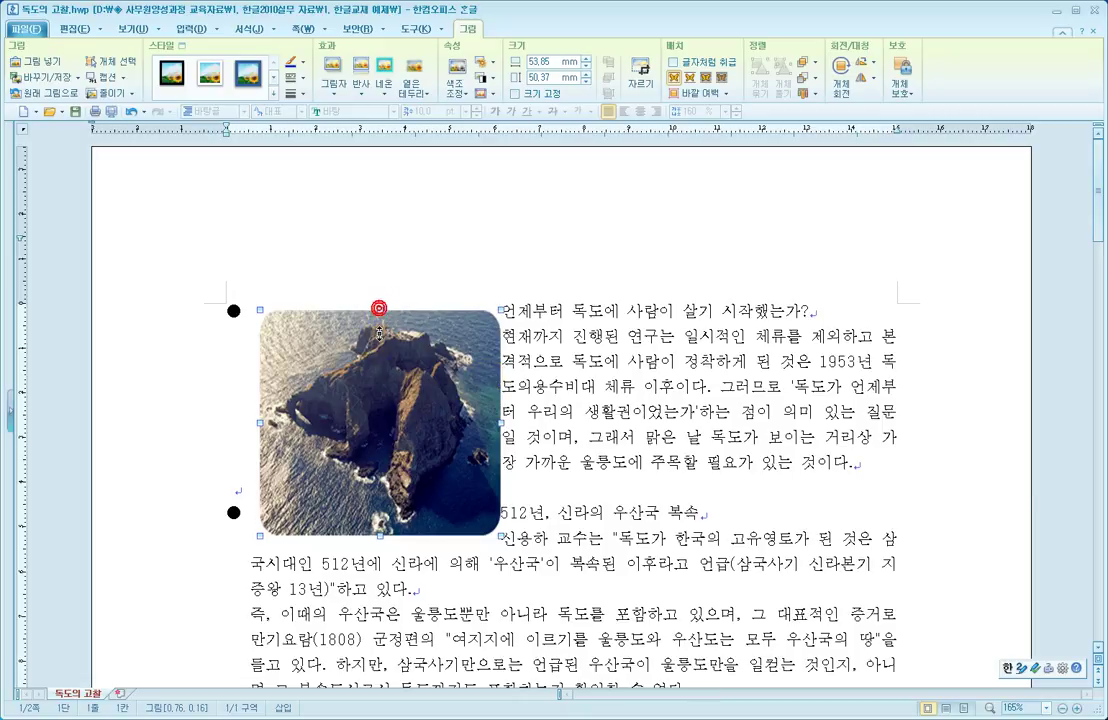
pyautogui.moveTo(375, 401); pyautogui.dragTo(386, 314)
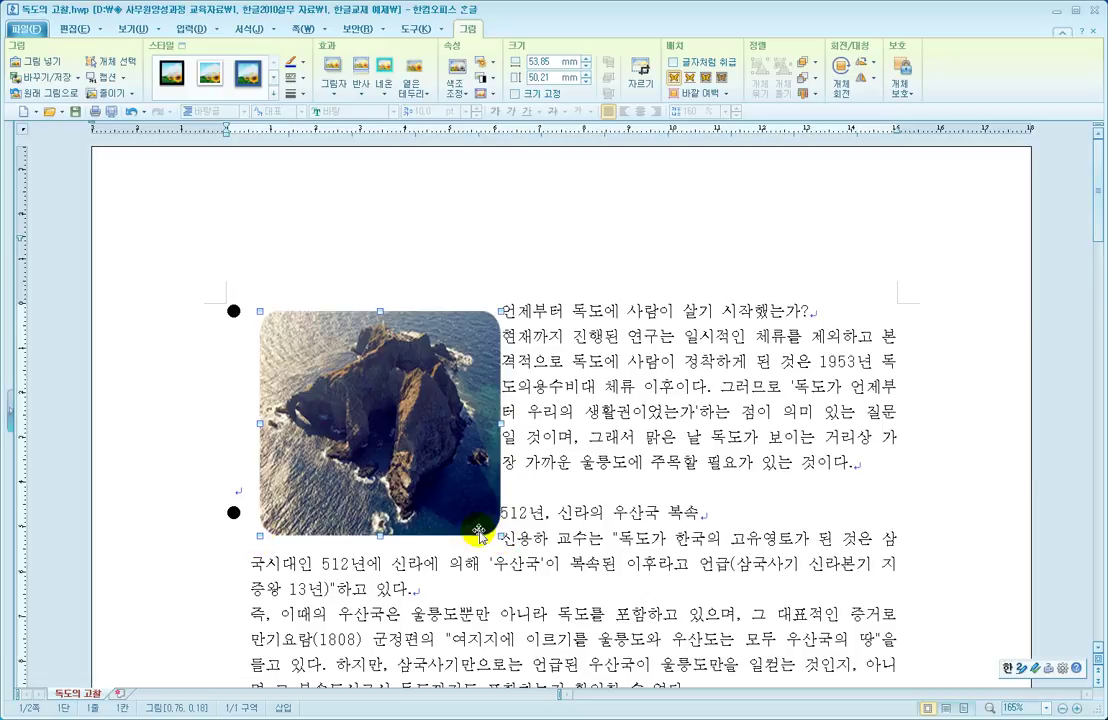
pyautogui.moveTo(499, 534); pyautogui.dragTo(634, 658)
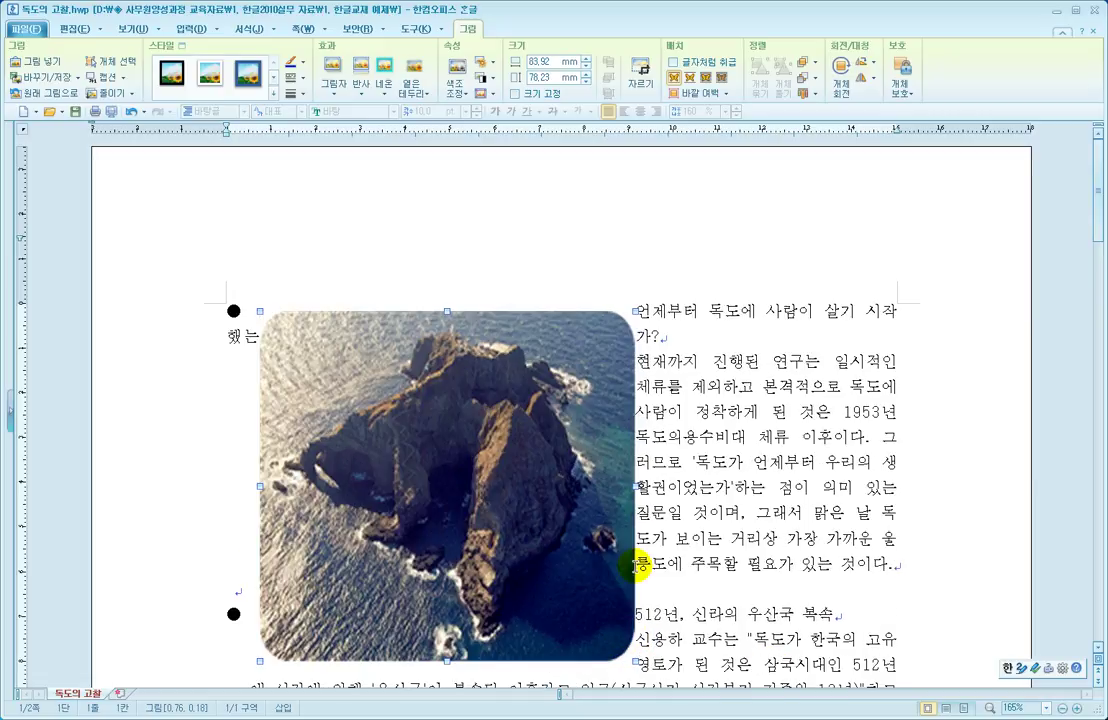
pyautogui.scroll(-3, 640, 570)
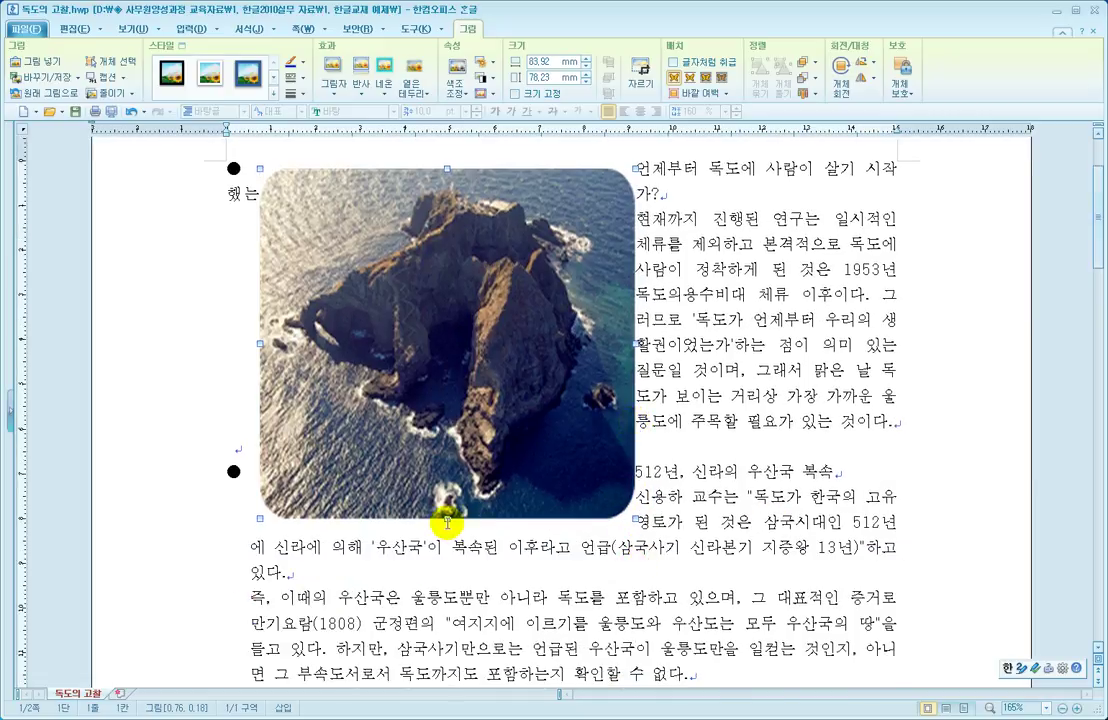
pyautogui.moveTo(446, 518); pyautogui.dragTo(446, 433)
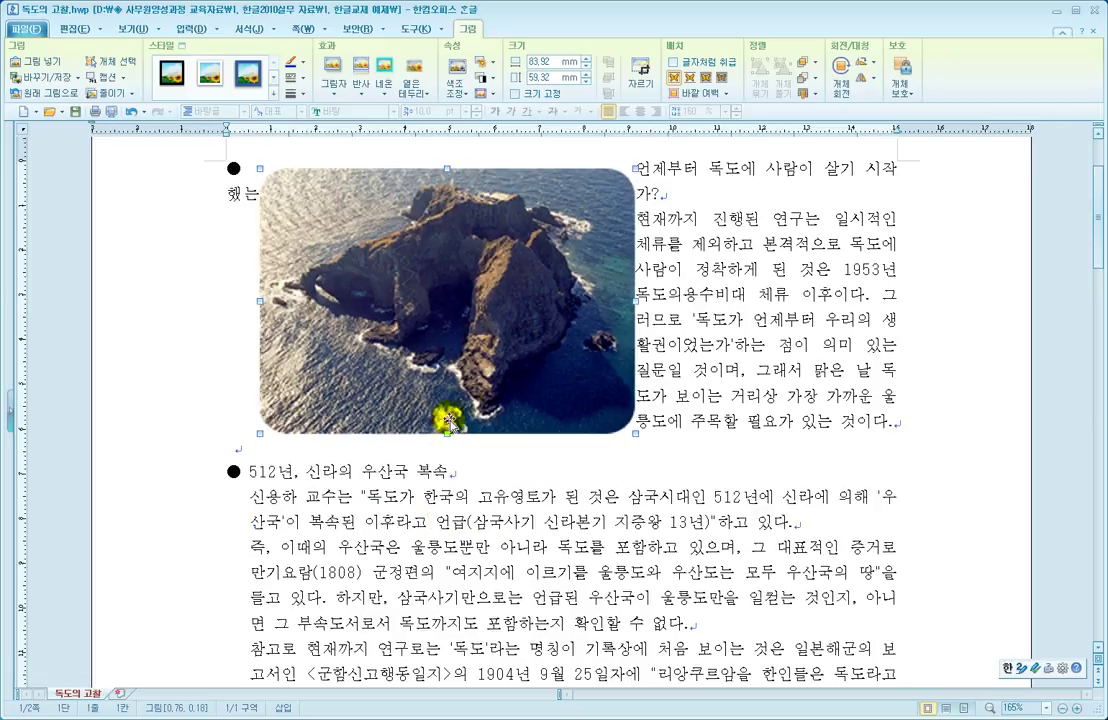
pyautogui.moveTo(636, 436); pyautogui.dragTo(546, 372)
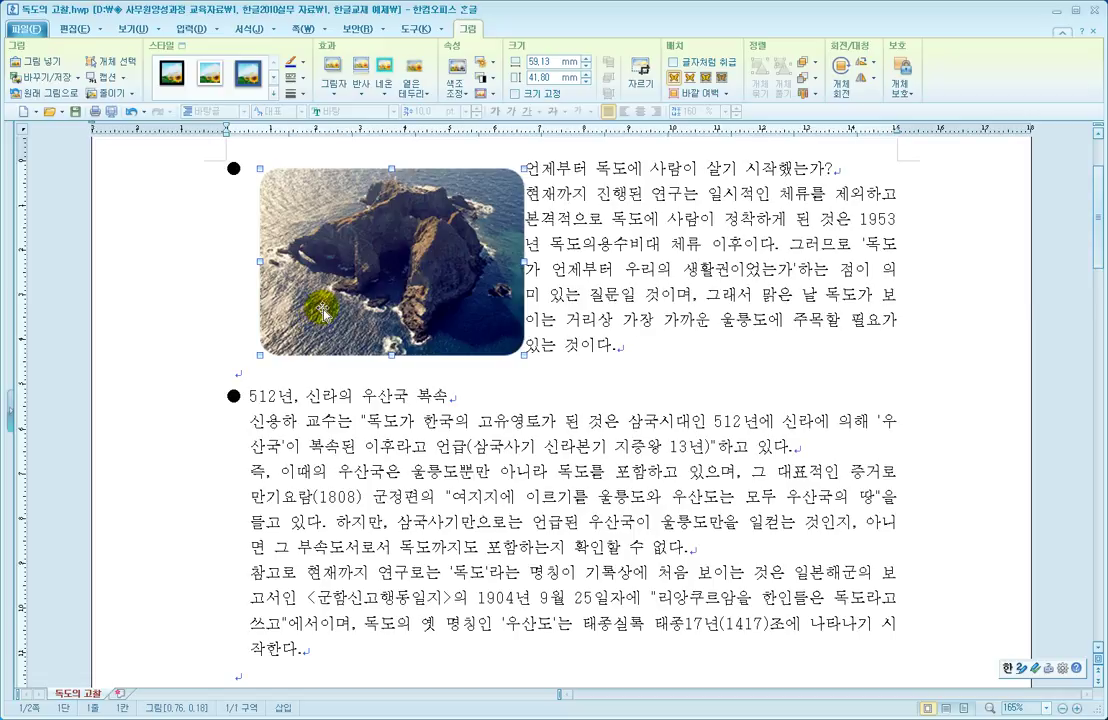
# Move the island picture across the first paragraph and back to the start of the text area, and delete it
pyautogui.moveTo(378, 252); pyautogui.dragTo(748, 250)
pyautogui.moveTo(595, 375); pyautogui.dragTo(377, 266)
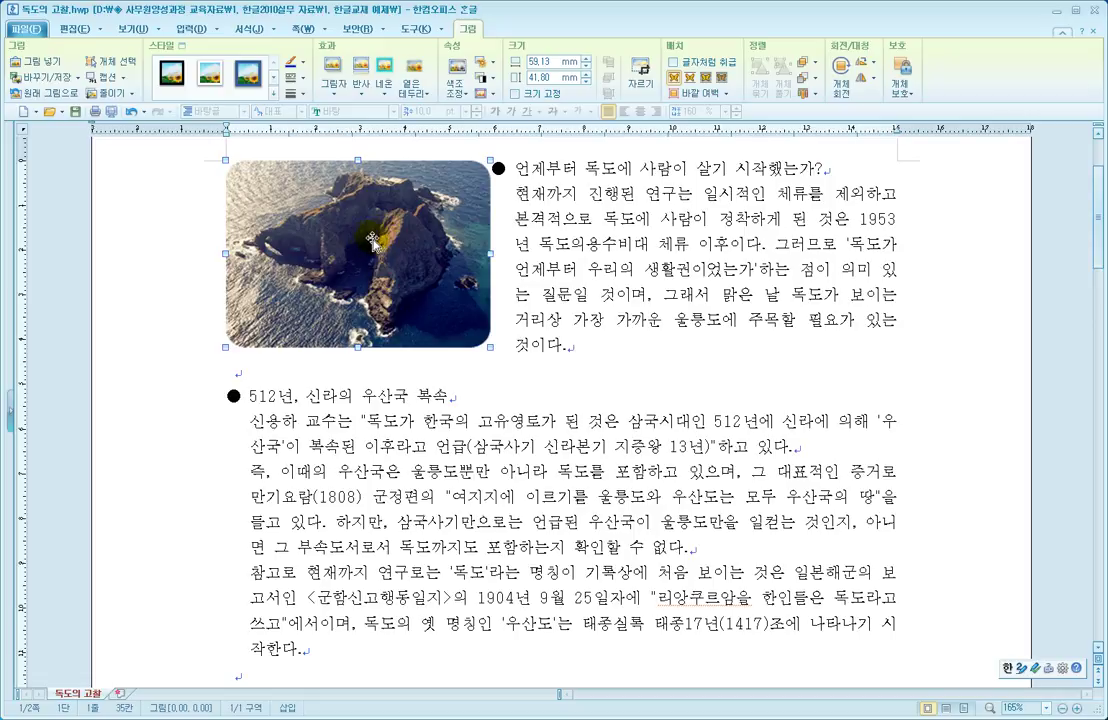
pyautogui.scroll(3, 420, 388)
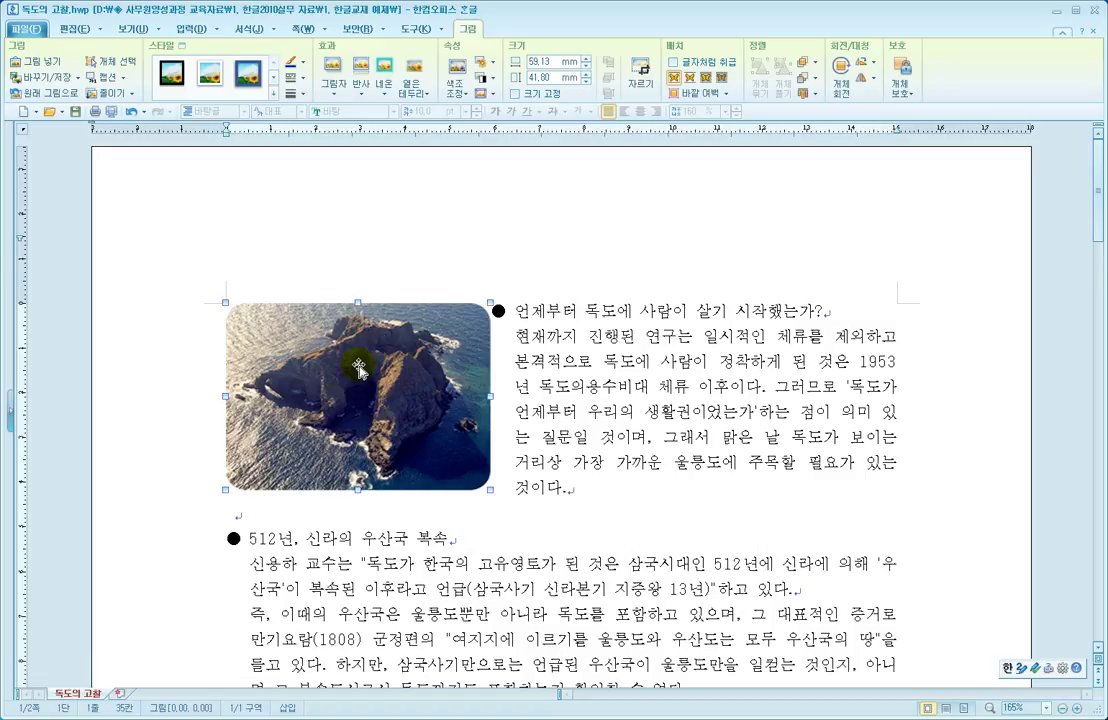
pyautogui.press('Delete')
# Insert 삽살개.bmp at the start of the first heading, about 30 mm wide and 20 mm high
pyautogui.click(253, 312)
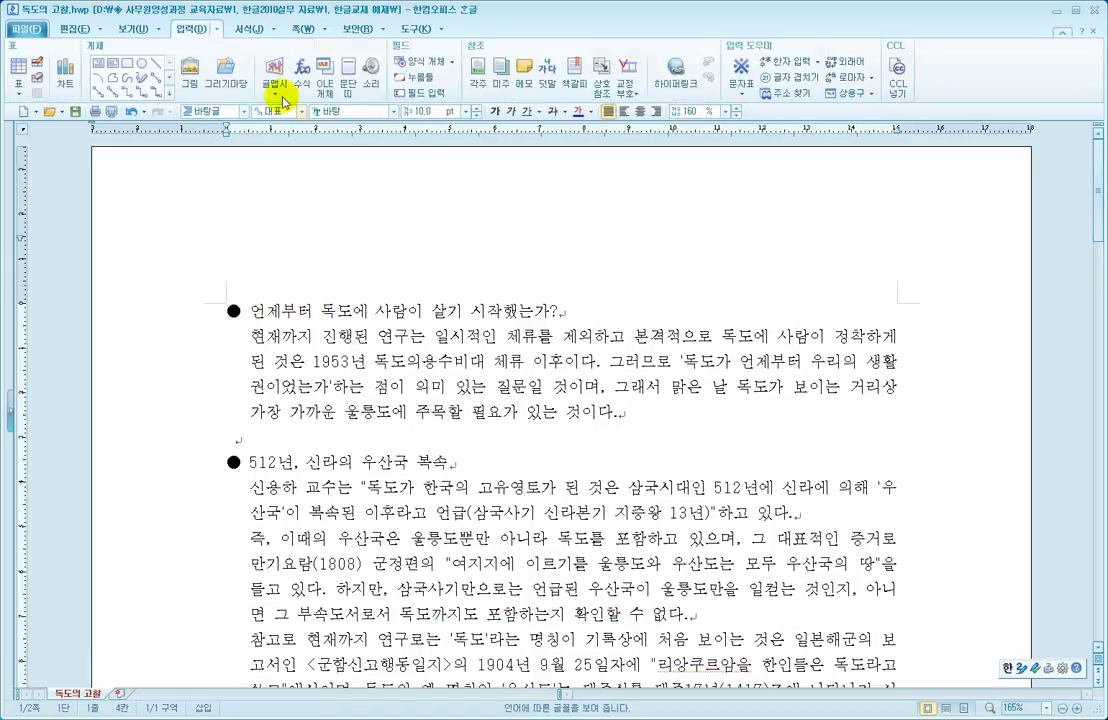
pyautogui.click(186, 82)
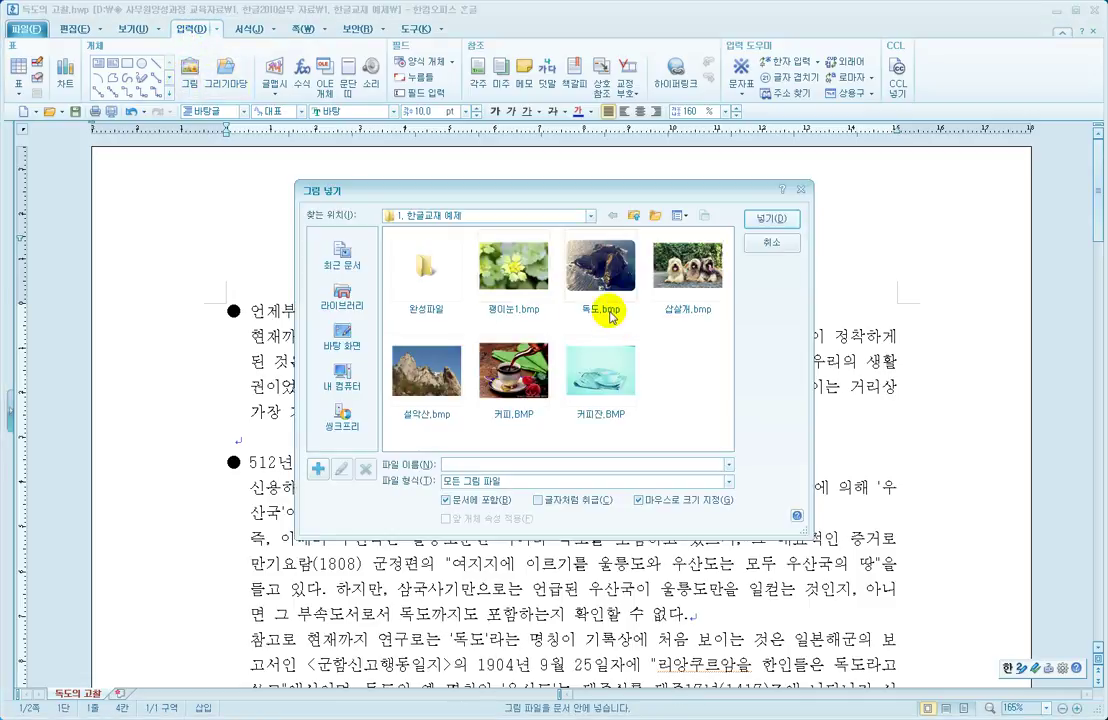
pyautogui.click(680, 268)
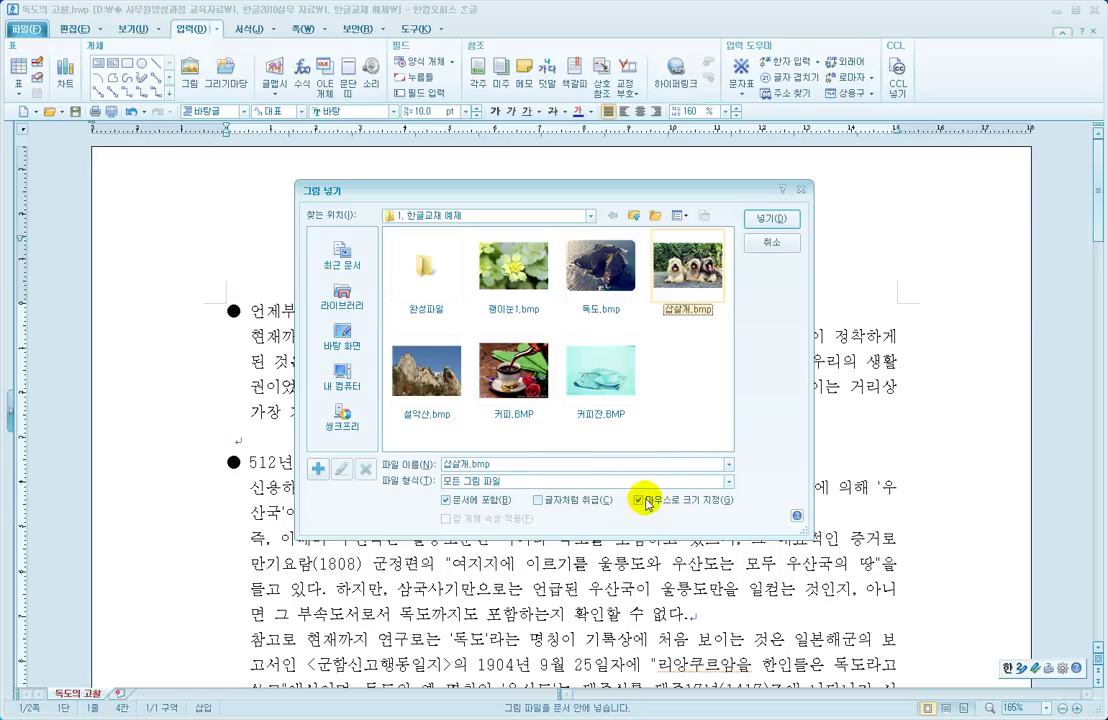
pyautogui.click(762, 218)
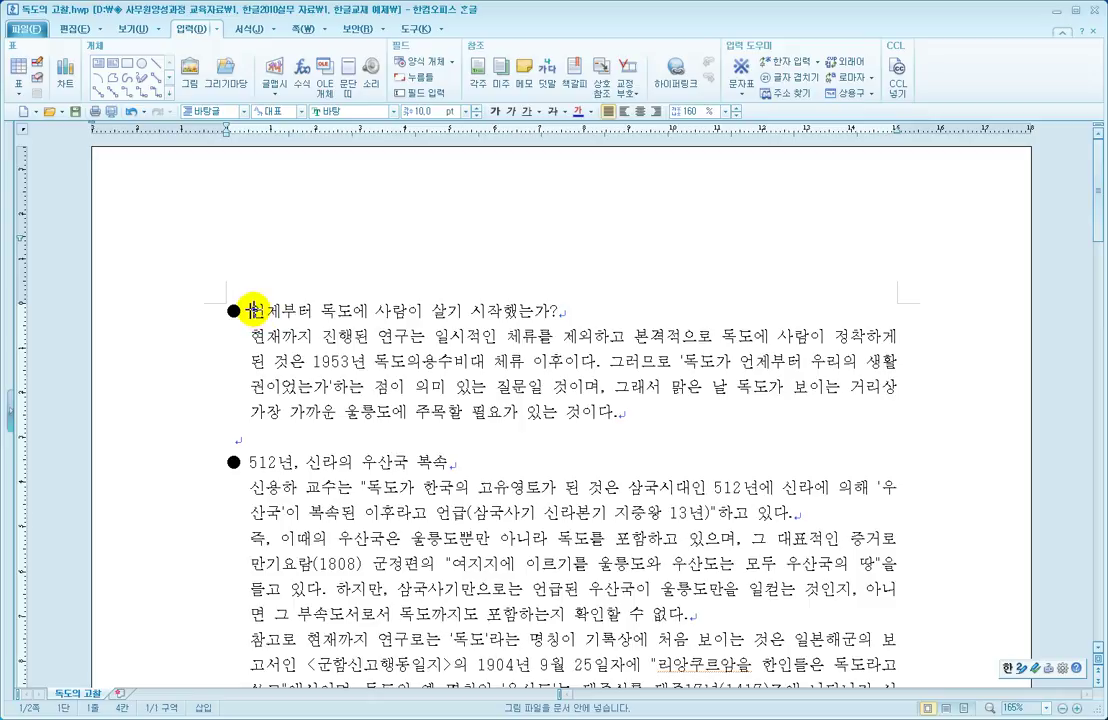
pyautogui.moveTo(250, 304); pyautogui.dragTo(385, 390)
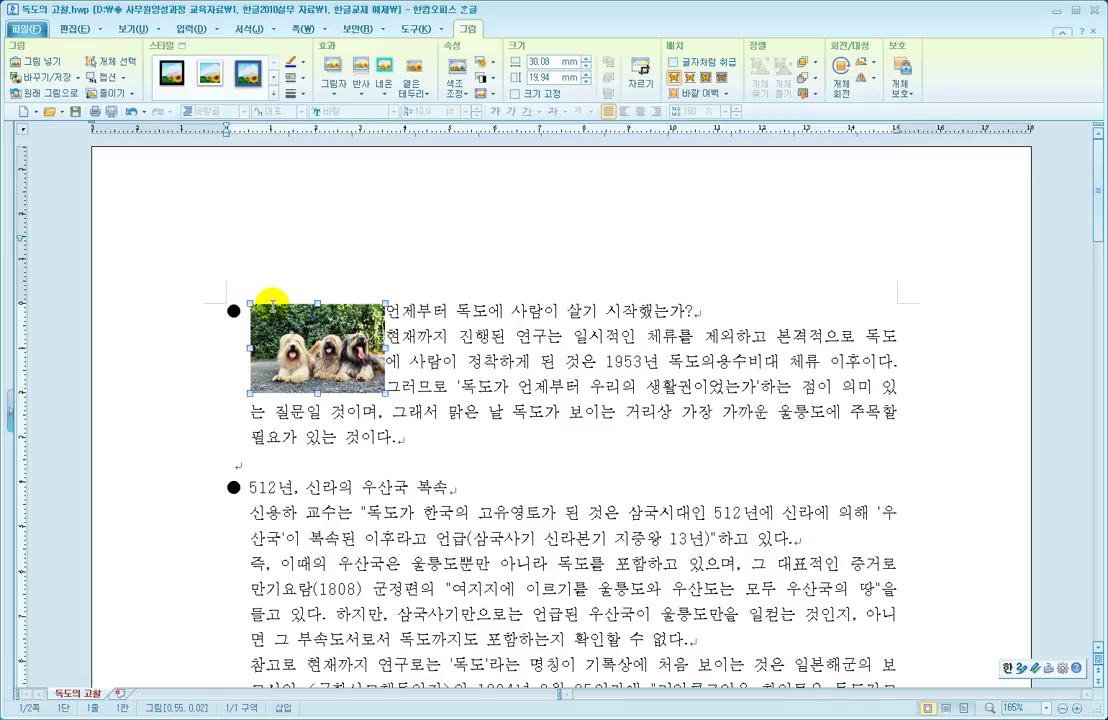
# Shrink the dog picture proportionally to about 25 × 17 mm
pyautogui.click(428, 360)
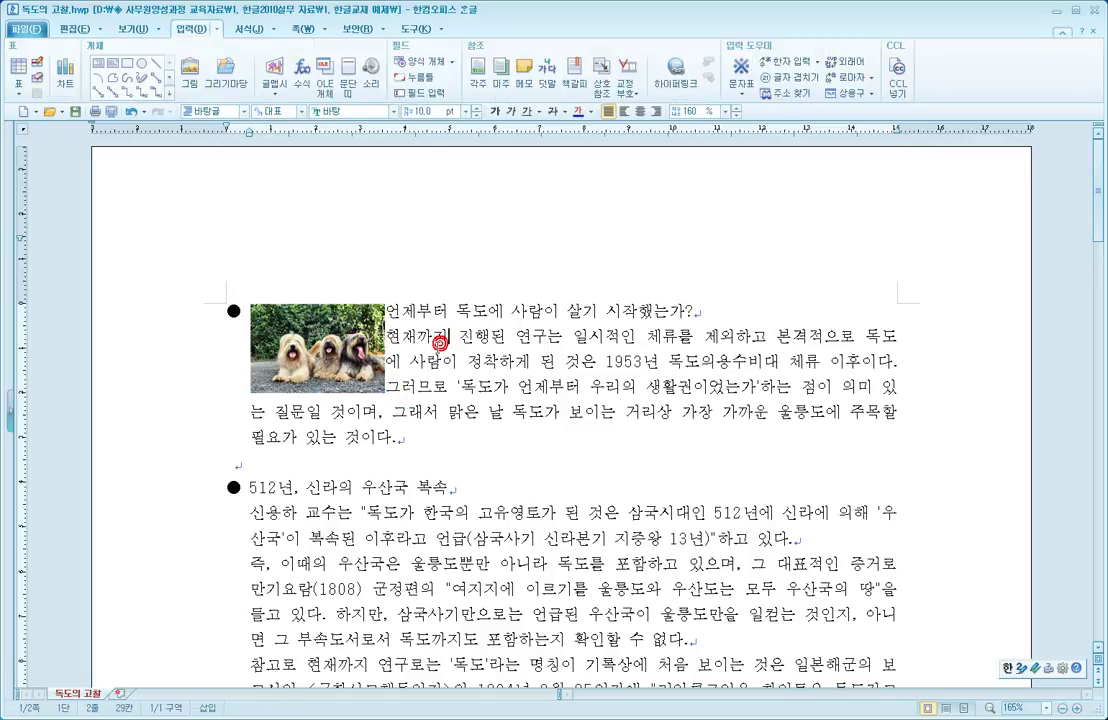
pyautogui.click(330, 340)
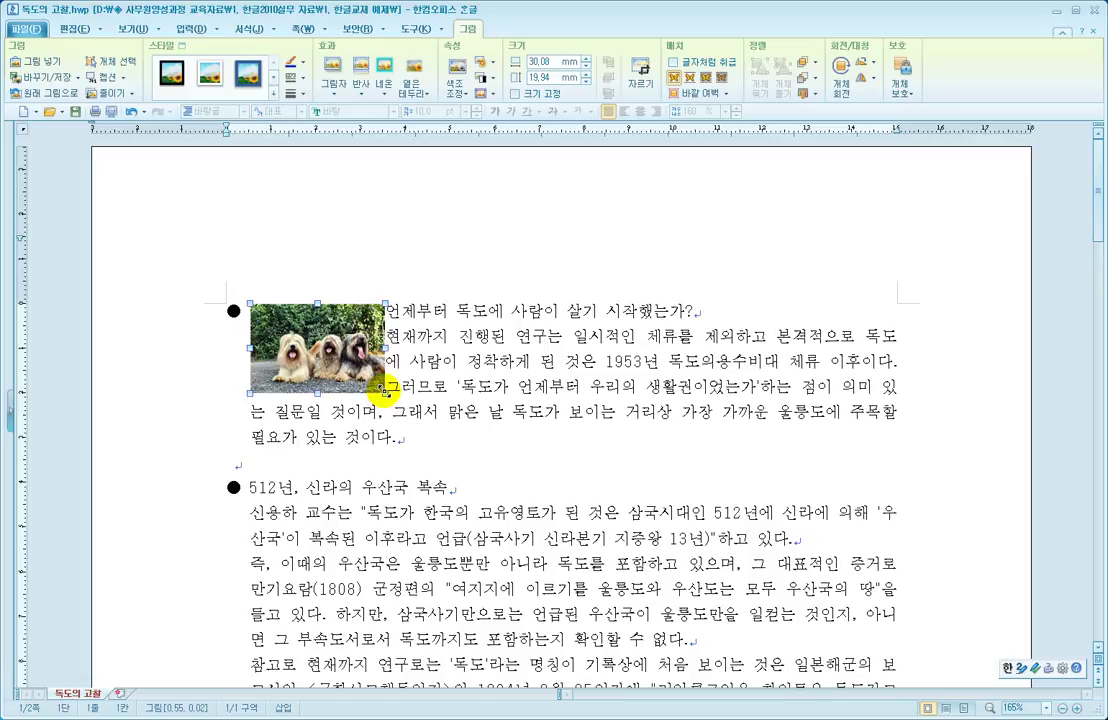
pyautogui.moveTo(384, 392); pyautogui.dragTo(363, 379)
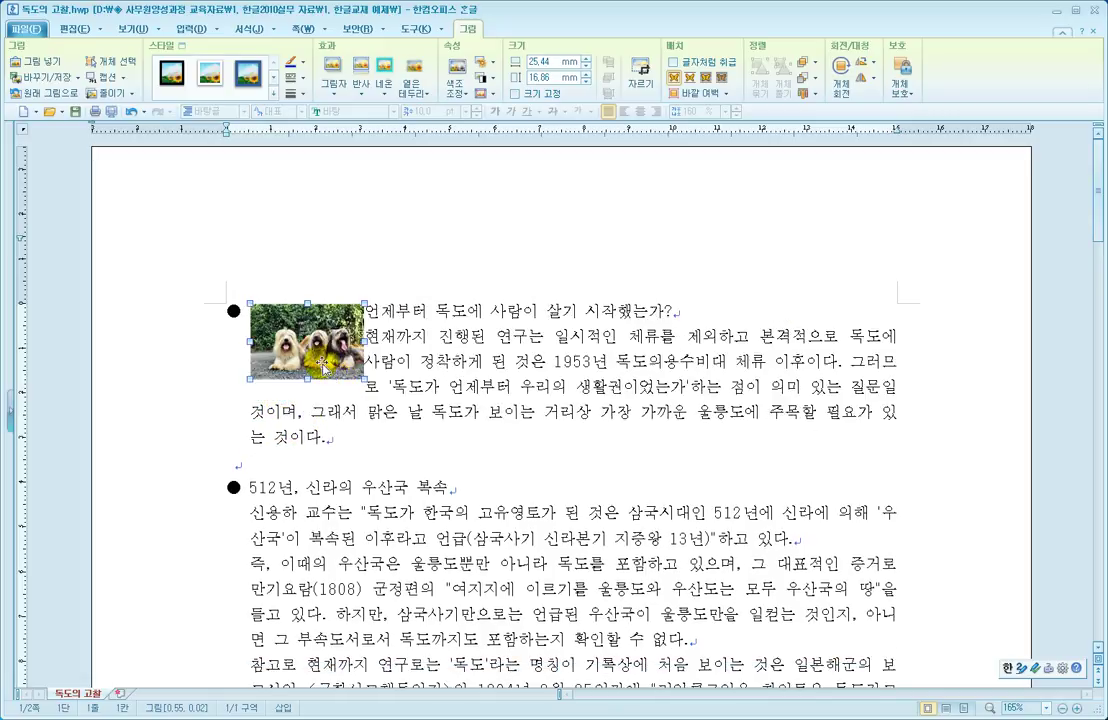
# Move the dog picture around the text and back to the start of the first heading, and delete it
pyautogui.moveTo(317, 330); pyautogui.dragTo(850, 326)
pyautogui.moveTo(523, 487); pyautogui.dragTo(528, 493)
pyautogui.moveTo(354, 376); pyautogui.dragTo(314, 347)
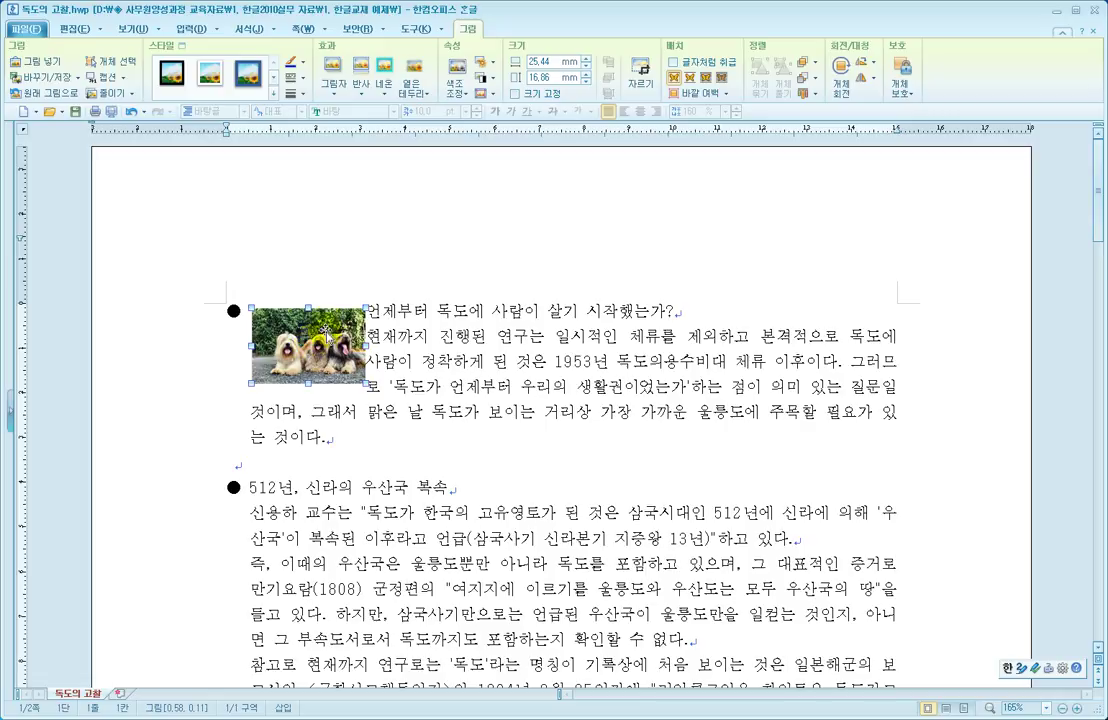
pyautogui.click(365, 338)
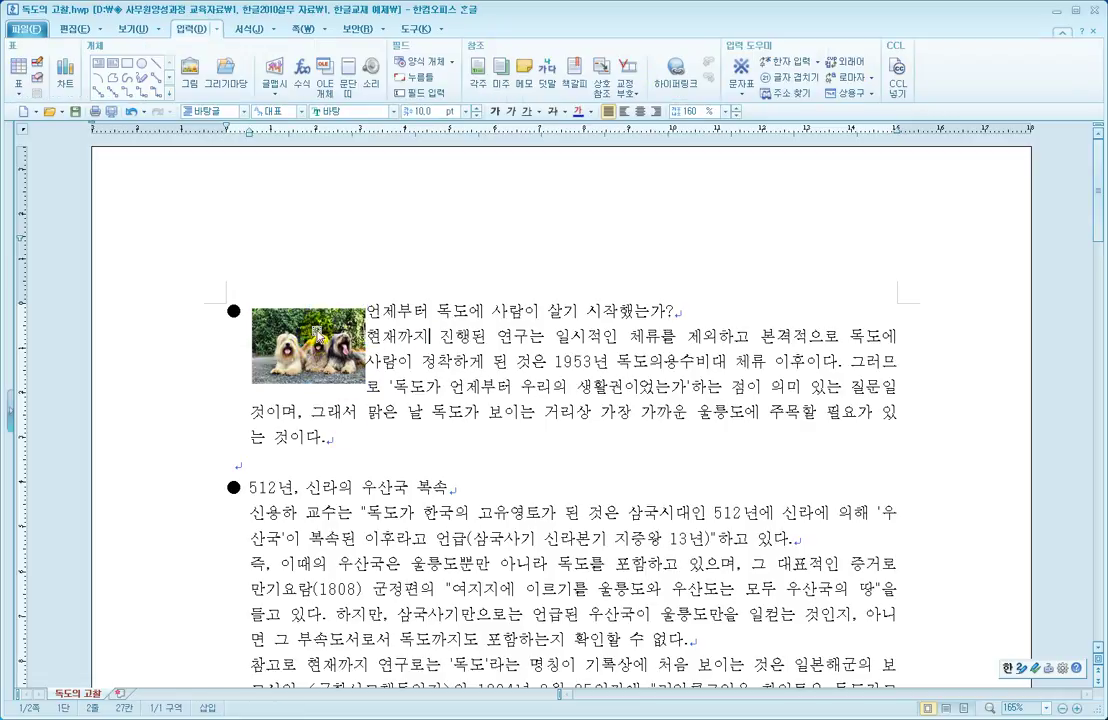
pyautogui.click(276, 312)
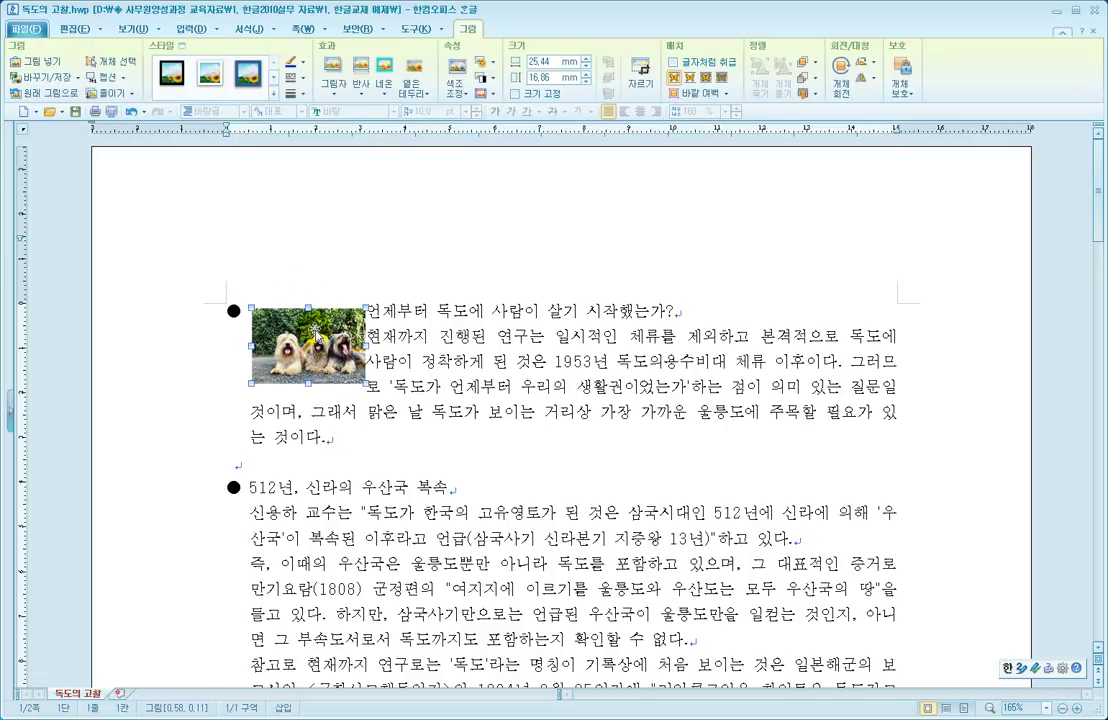
pyautogui.press('Delete')
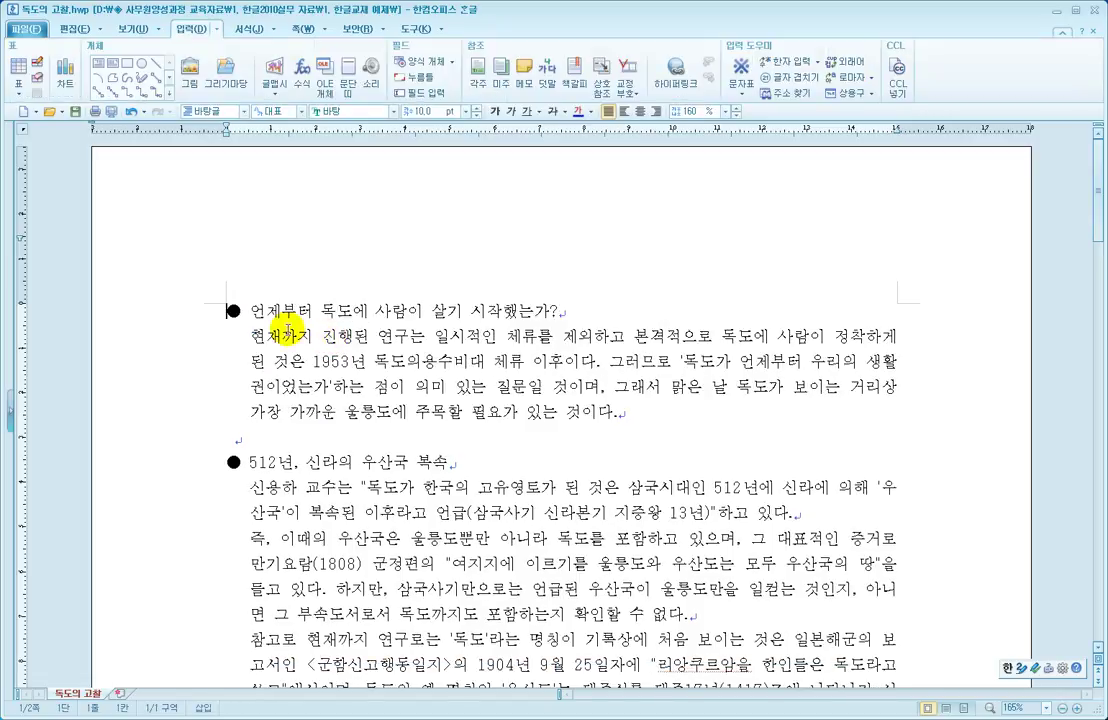
# Insert 독도.bmp at the blank line above the second heading with 마우스로 크기 지정 off, and delete the picture again
pyautogui.click(267, 436)
pyautogui.click(237, 436)
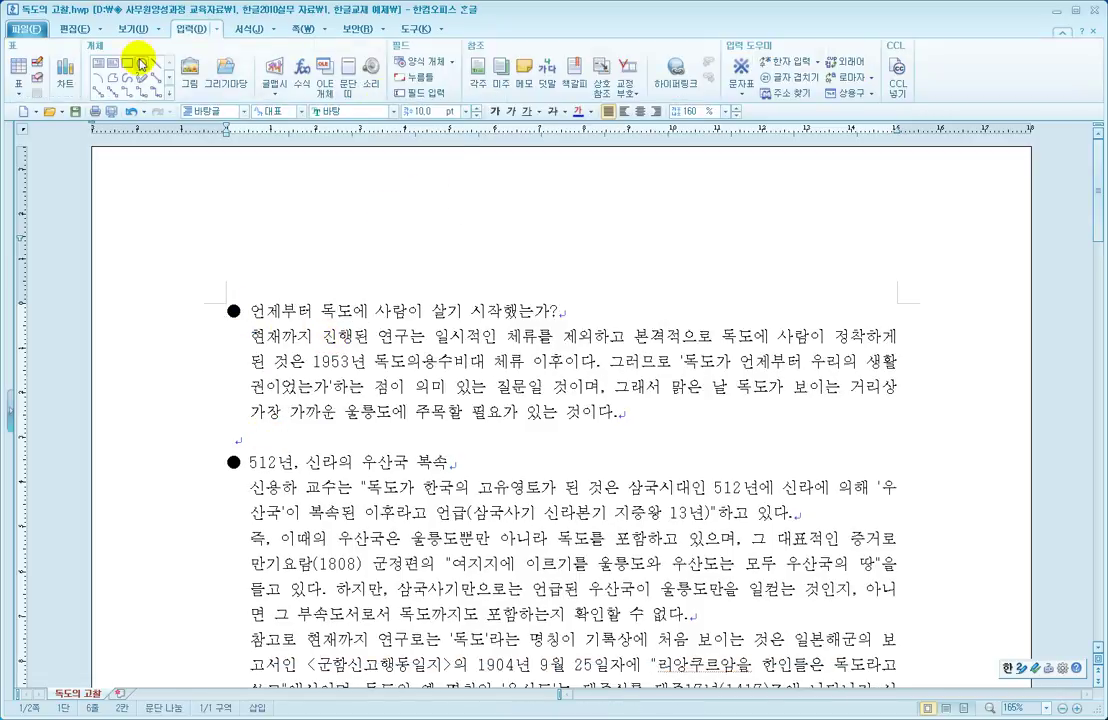
pyautogui.click(188, 72)
pyautogui.moveTo(425, 193); pyautogui.dragTo(548, 207)
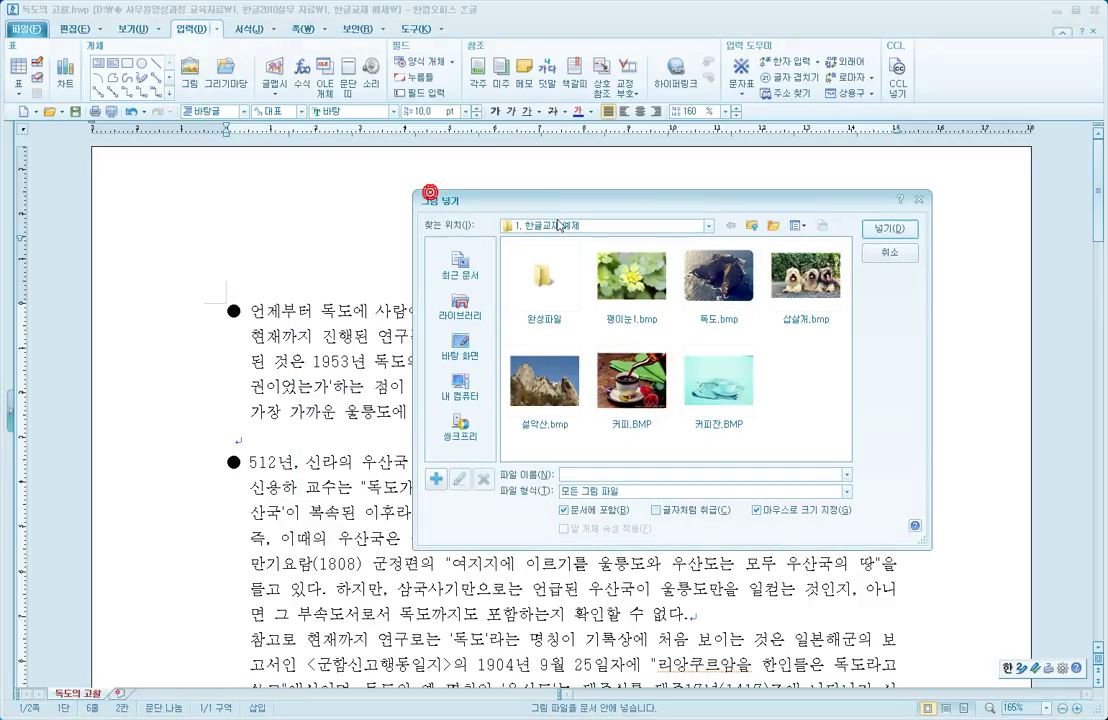
pyautogui.click(760, 510)
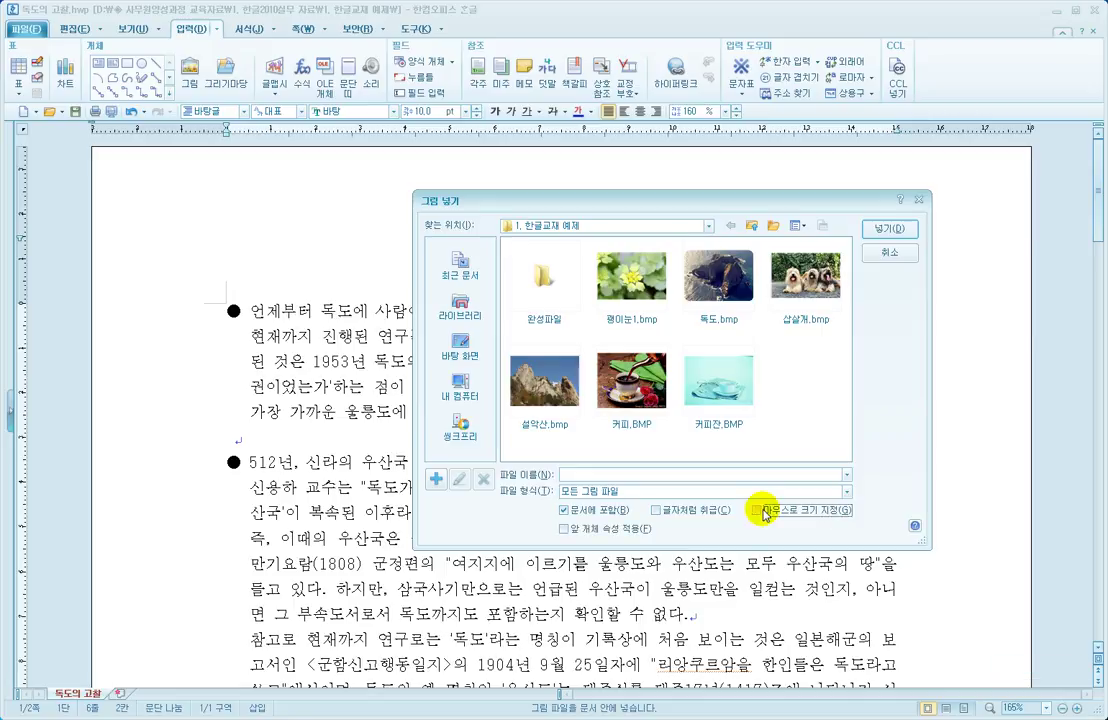
pyautogui.click(728, 285)
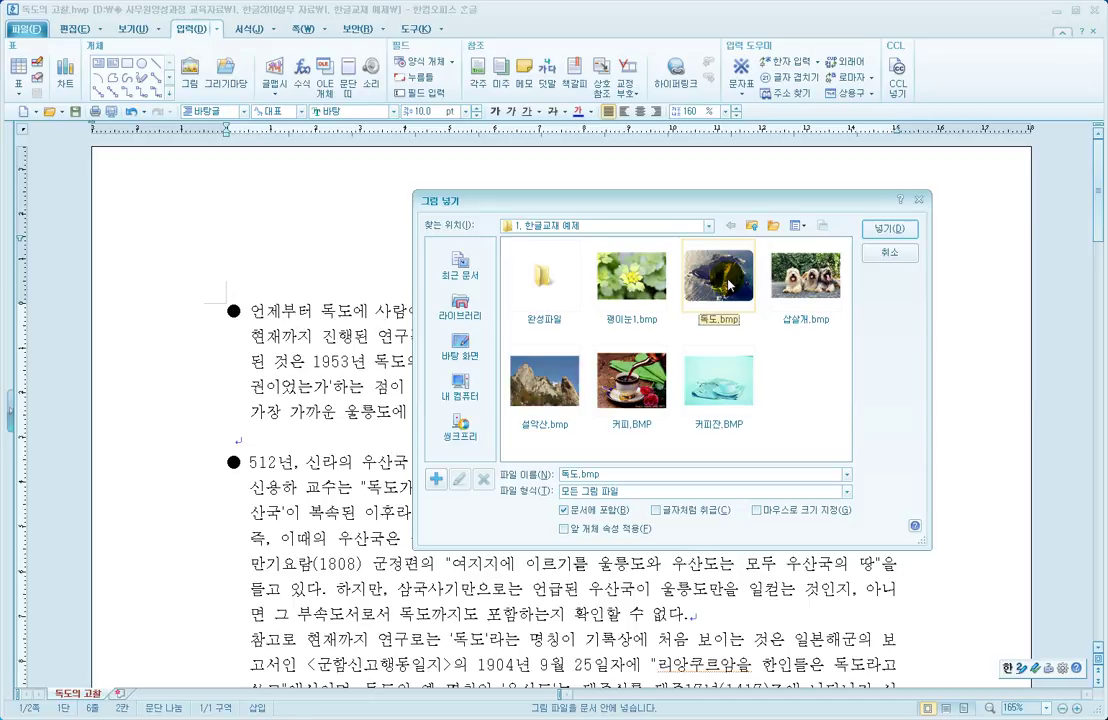
pyautogui.click(889, 228)
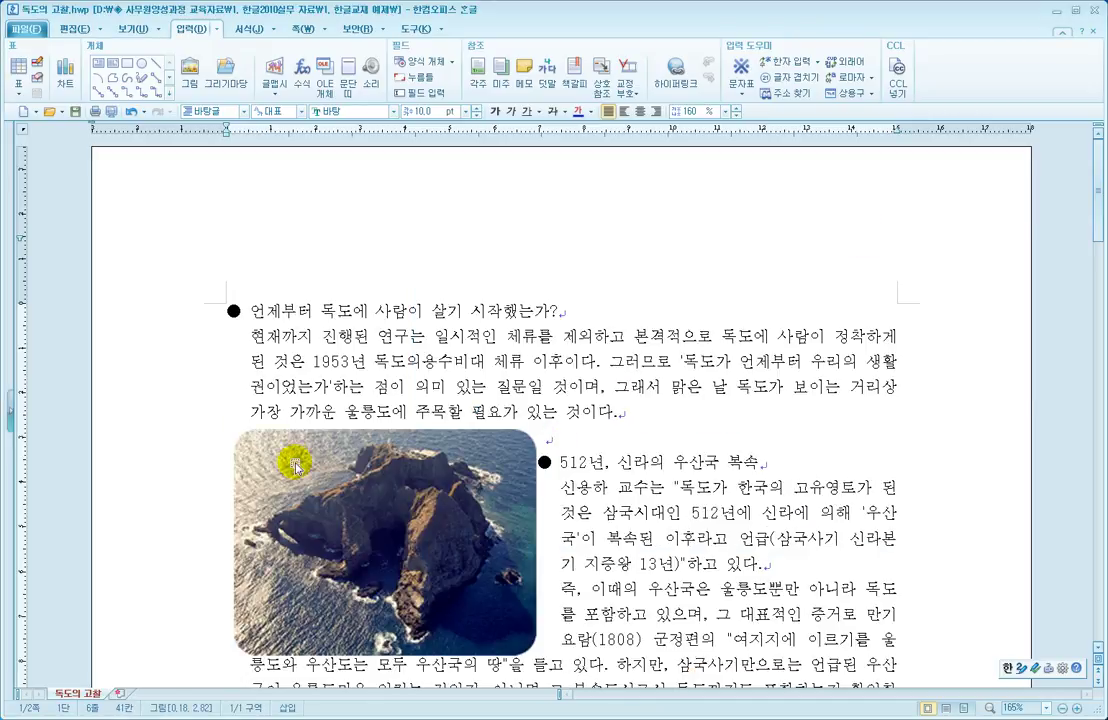
pyautogui.click(411, 494)
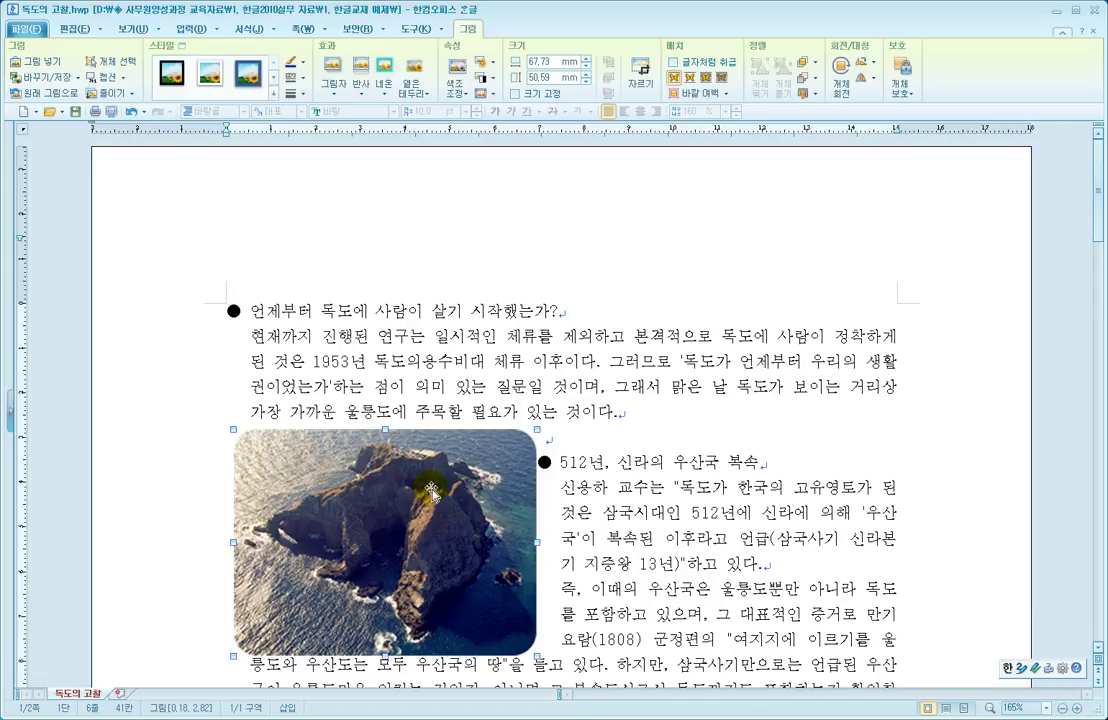
pyautogui.press('Delete')
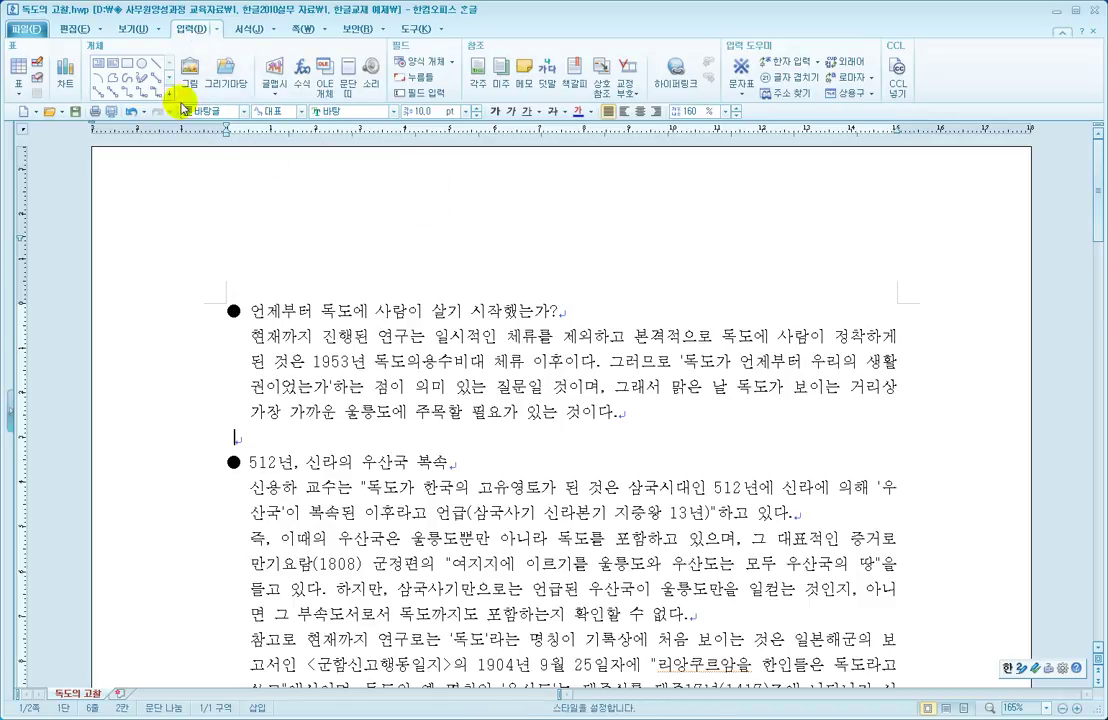
# Insert 독도.bmp with 마우스로 크기 지정 on at the start of the first heading, about 25 mm wide and 19 mm high
pyautogui.click(189, 70)
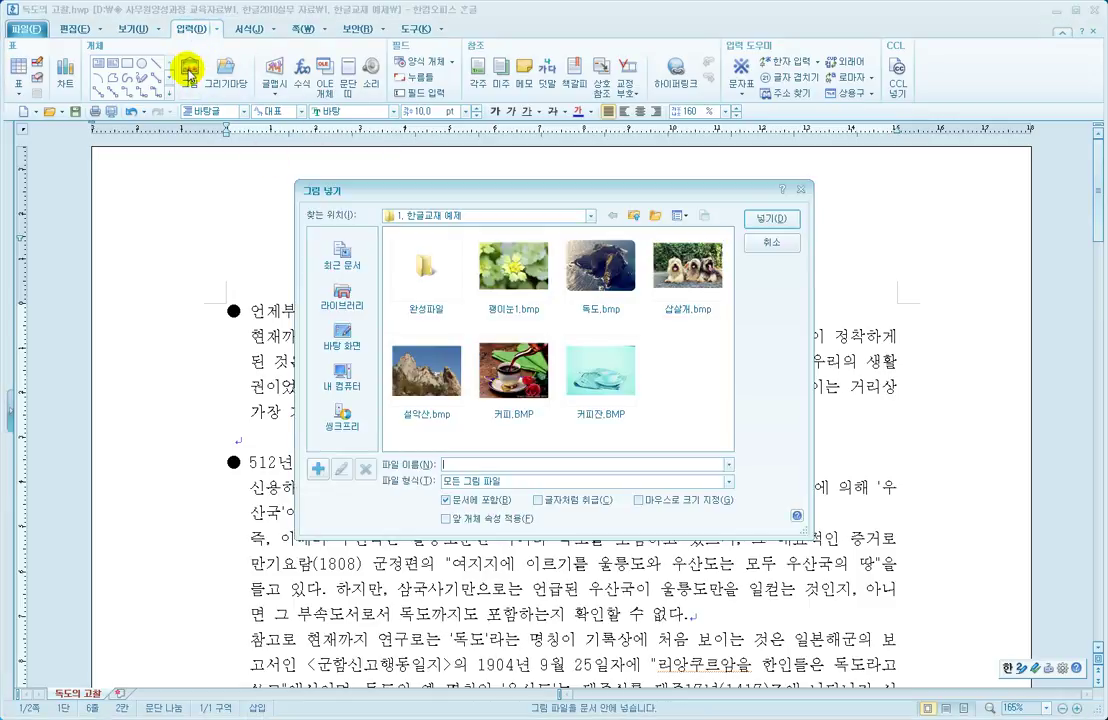
pyautogui.click(713, 278)
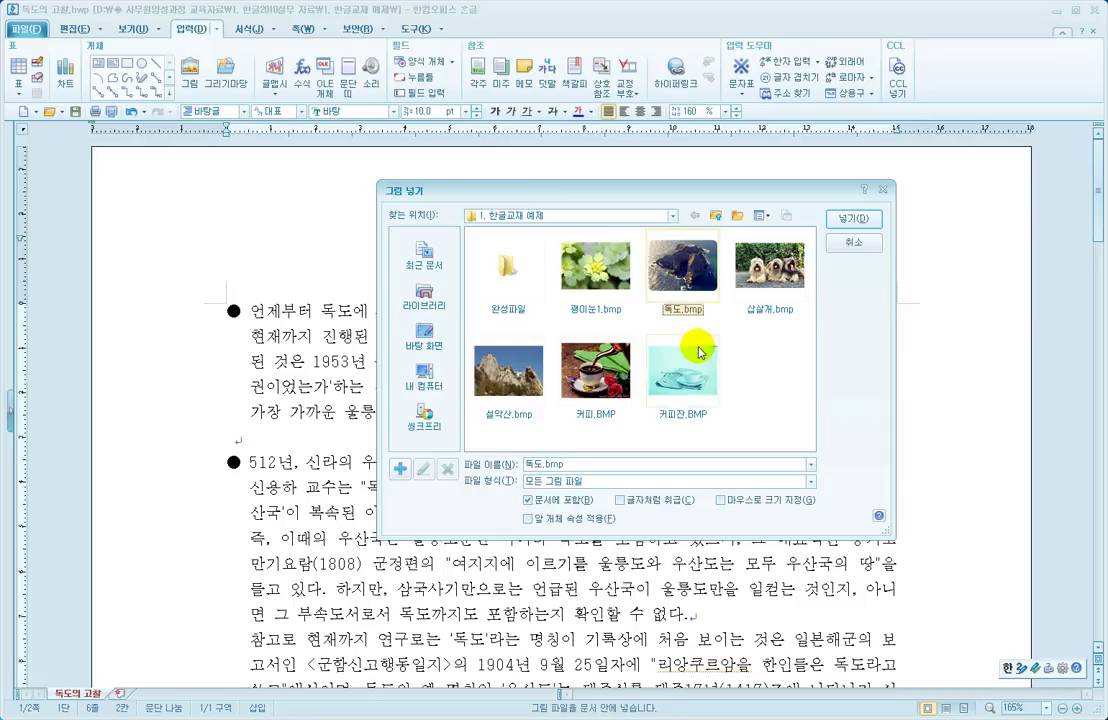
pyautogui.click(720, 501)
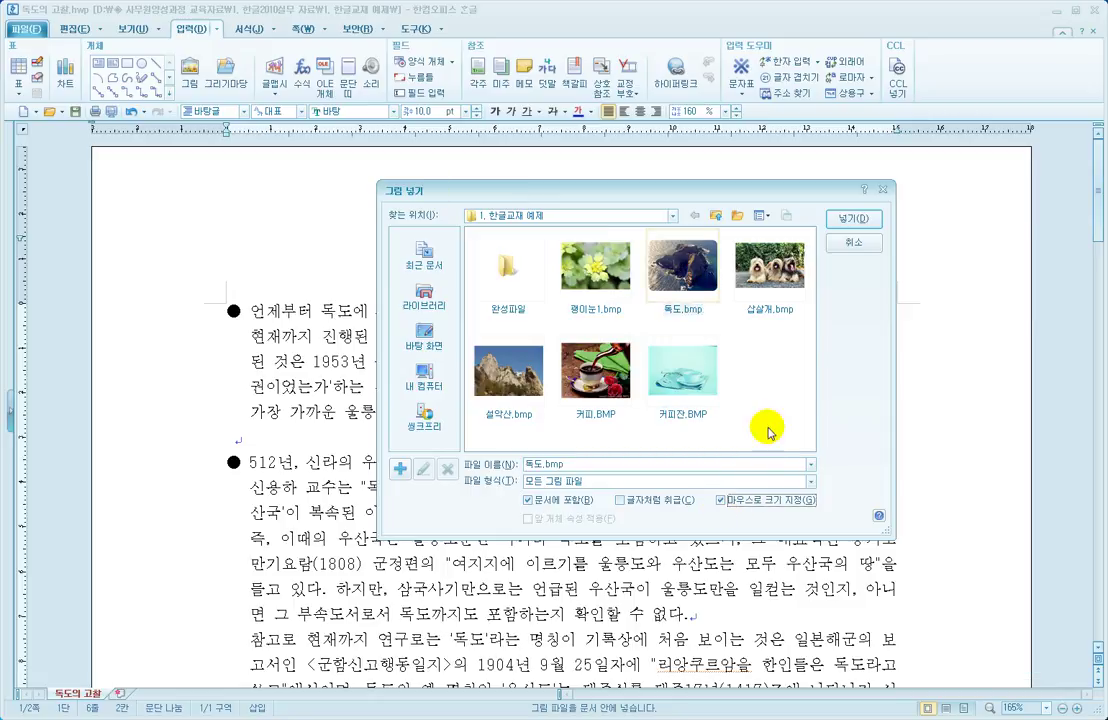
pyautogui.click(855, 220)
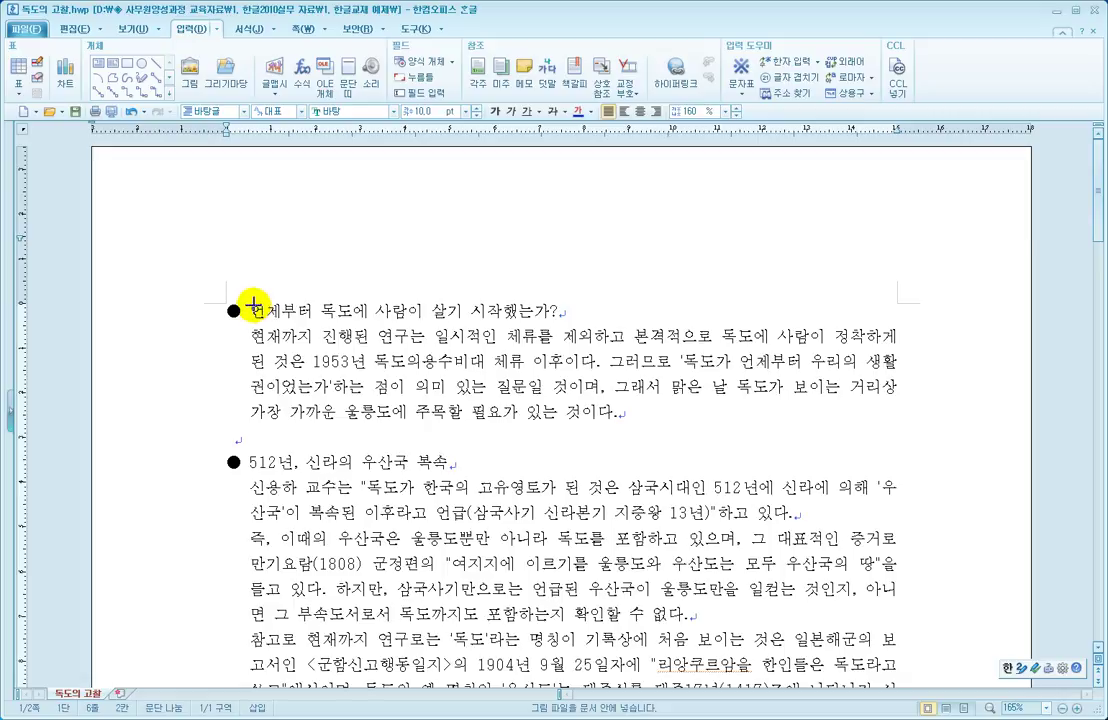
pyautogui.moveTo(252, 302); pyautogui.dragTo(365, 383)
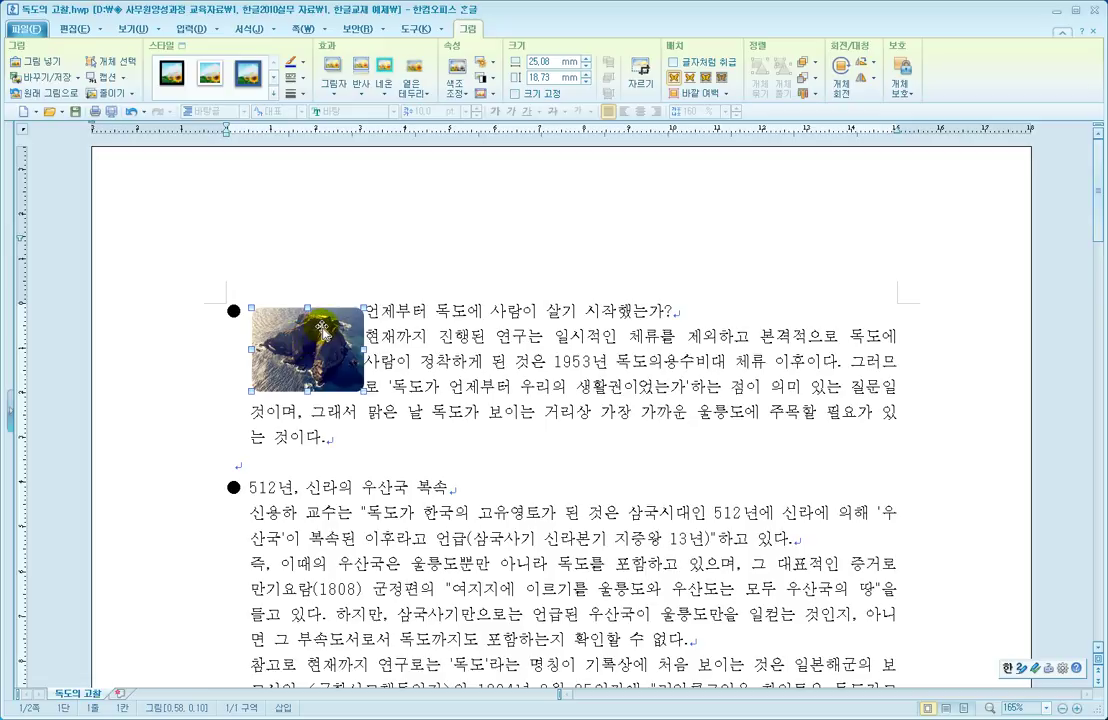
# Alternate the selection between the island picture and the text beside it to compare the tools offered for each
pyautogui.click(445, 324)
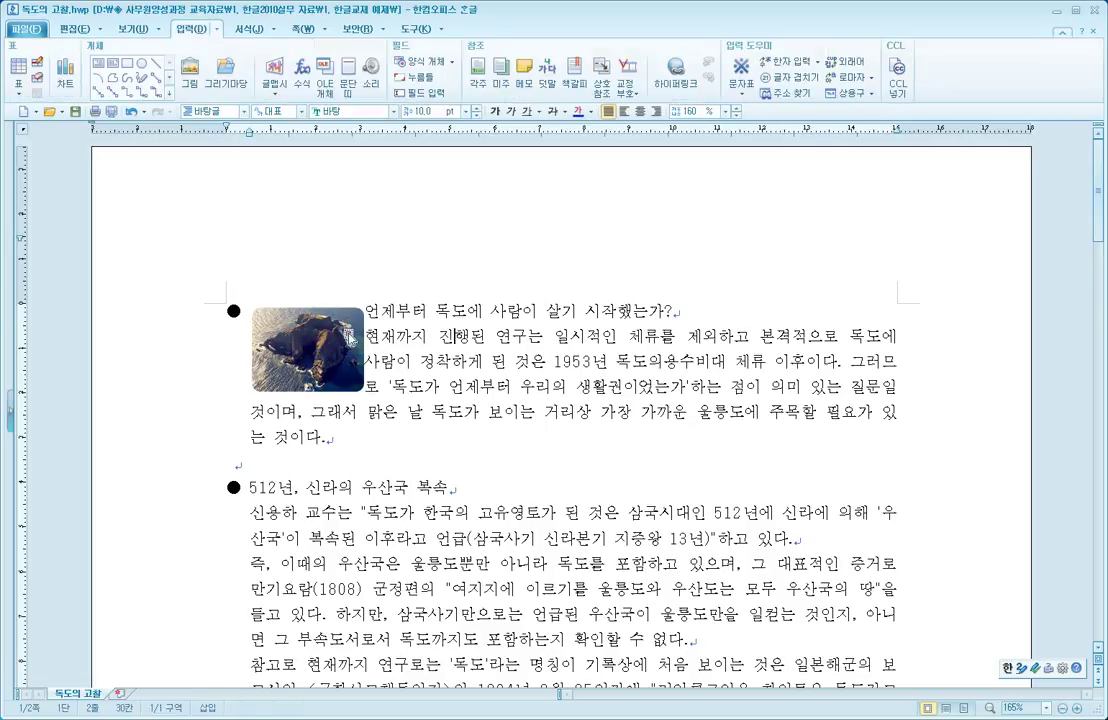
pyautogui.click(305, 343)
pyautogui.click(470, 326)
pyautogui.click(299, 338)
pyautogui.click(445, 324)
pyautogui.click(415, 338)
pyautogui.click(320, 340)
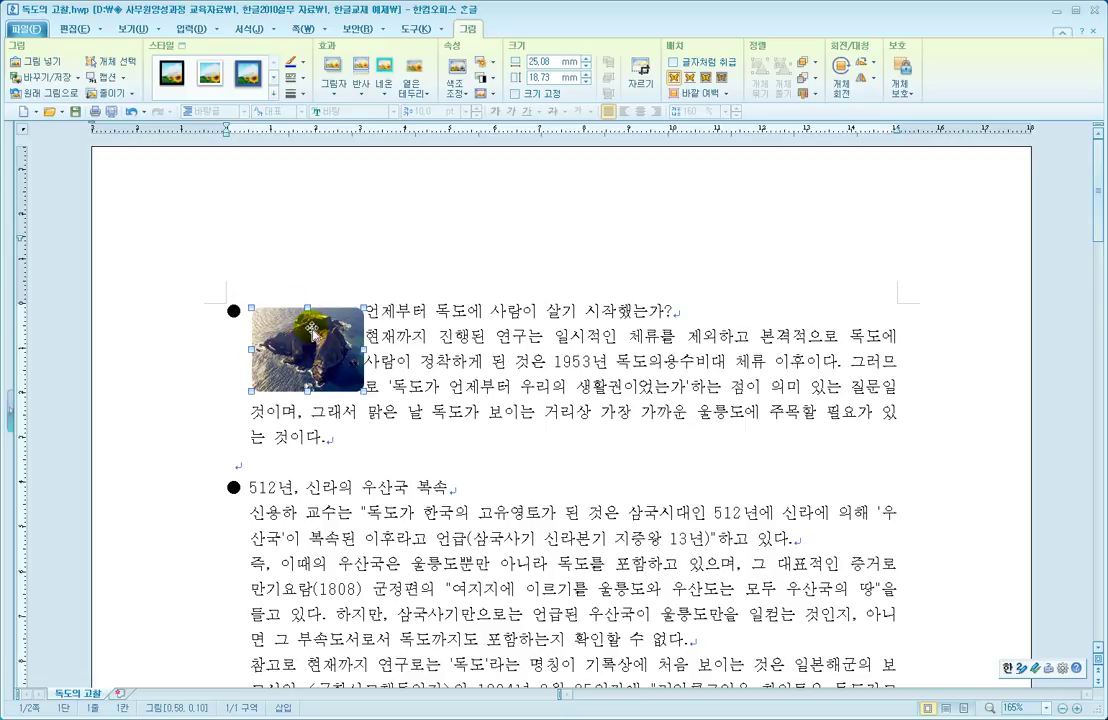
pyautogui.moveTo(375, 311); pyautogui.dragTo(505, 315)
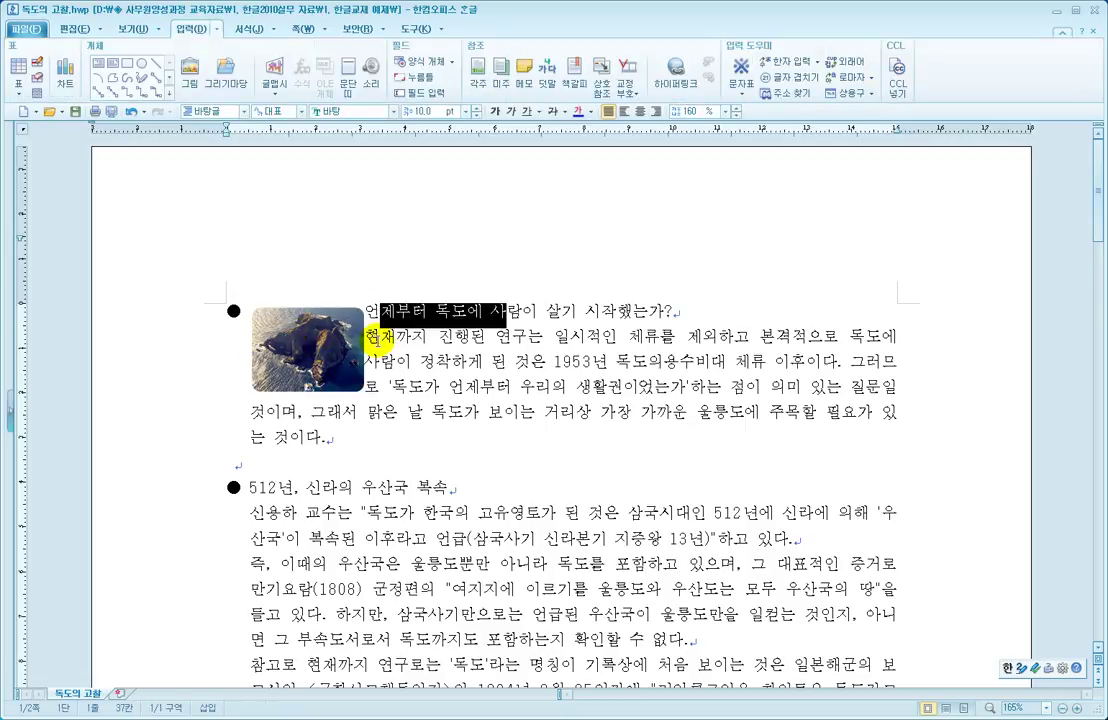
# Select the text wrapped beside the island picture at the first heading to check how it selects, and clear the selection
pyautogui.click(373, 317)
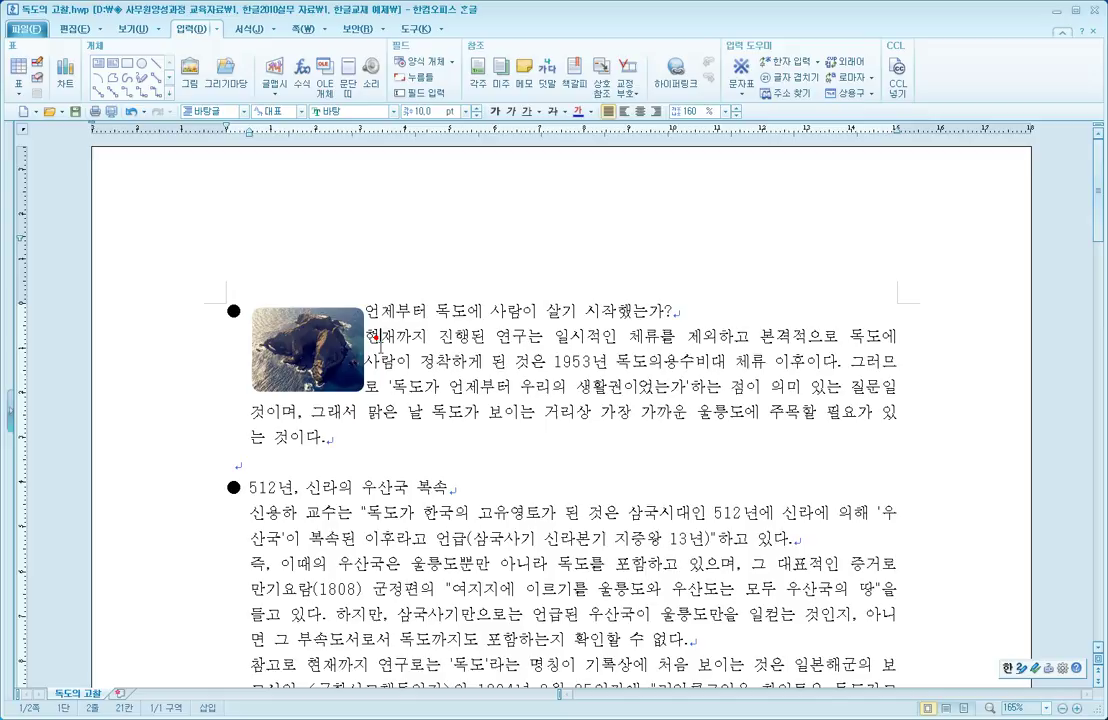
pyautogui.click(375, 385)
pyautogui.moveTo(366, 311); pyautogui.dragTo(680, 386)
pyautogui.click(535, 361)
# Move the island picture through the first paragraph to its far end and back to the start of the first heading
pyautogui.moveTo(300, 315); pyautogui.dragTo(337, 344)
pyautogui.moveTo(398, 362); pyautogui.dragTo(367, 384)
pyautogui.moveTo(408, 408); pyautogui.dragTo(387, 406)
pyautogui.click(596, 382)
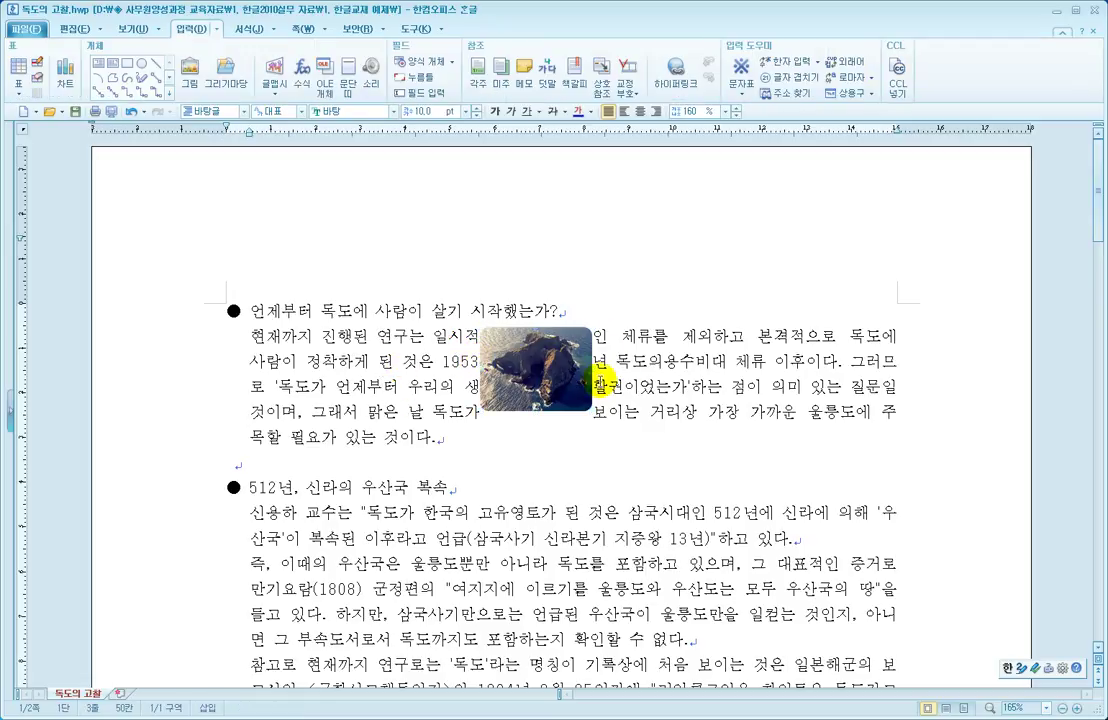
pyautogui.moveTo(548, 371); pyautogui.dragTo(850, 343)
pyautogui.moveTo(680, 338); pyautogui.dragTo(282, 347)
# Alternate between the island picture and the first heading's text to check that each can be selected separately
pyautogui.click(330, 334)
pyautogui.click(386, 320)
pyautogui.click(338, 321)
pyautogui.click(398, 318)
pyautogui.click(401, 373)
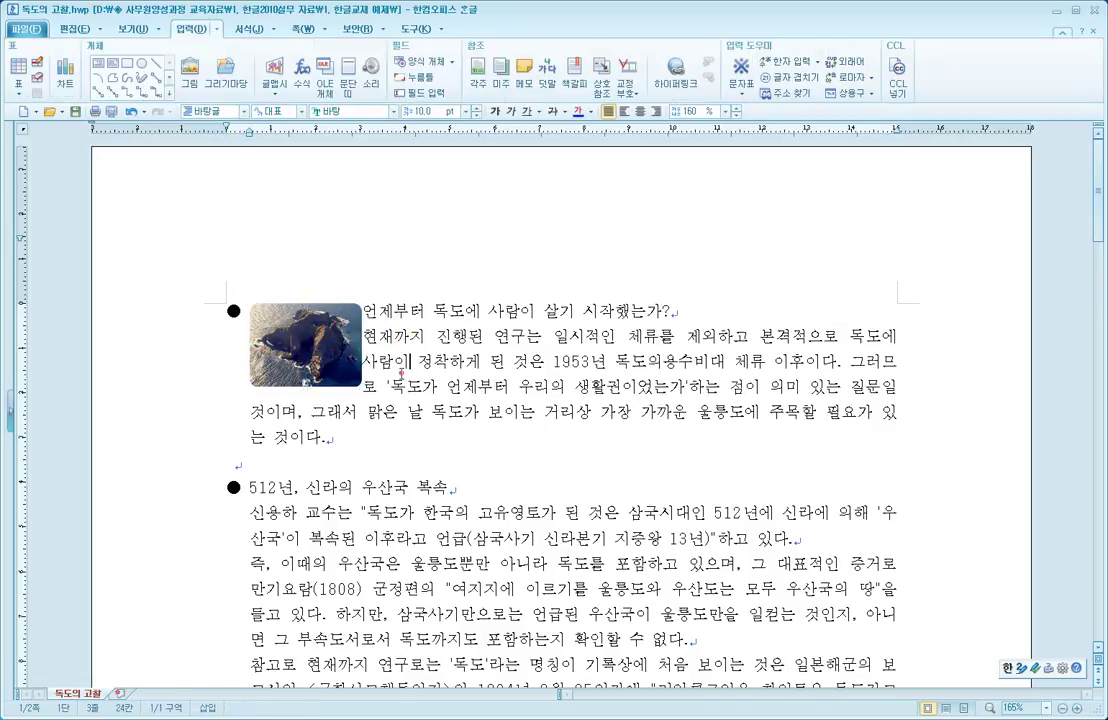
# Try arranging the island picture with text only above and below, and restore the wrapping beside the first heading
pyautogui.click(313, 333)
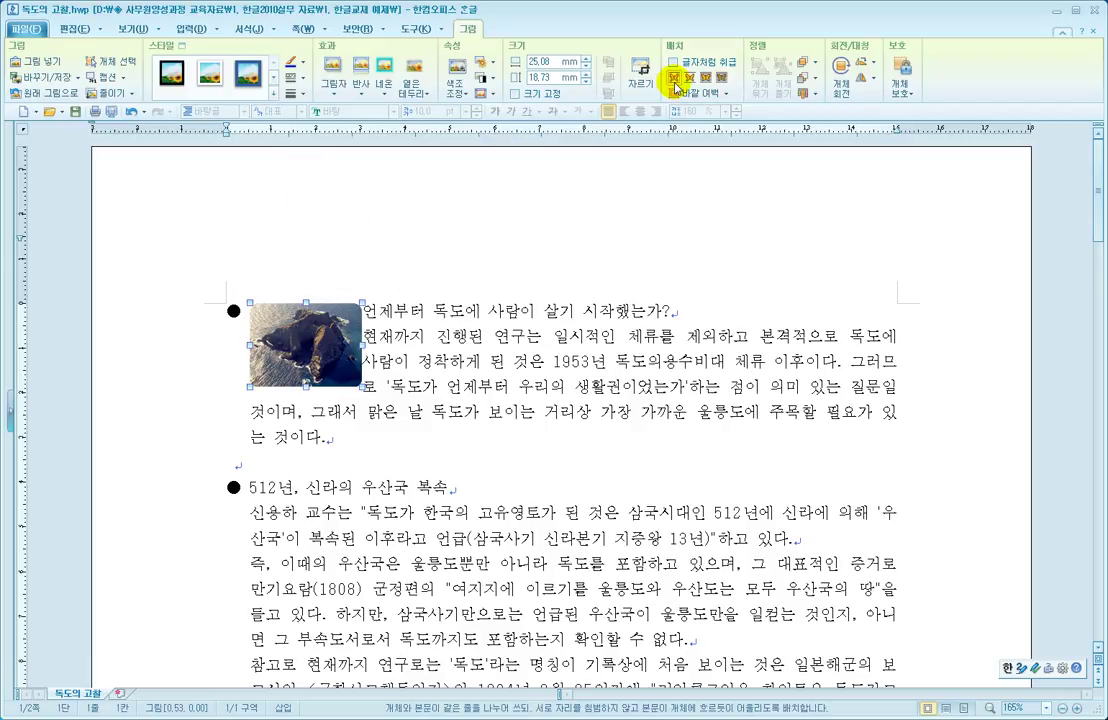
pyautogui.click(690, 77)
pyautogui.moveTo(310, 328); pyautogui.dragTo(286, 330)
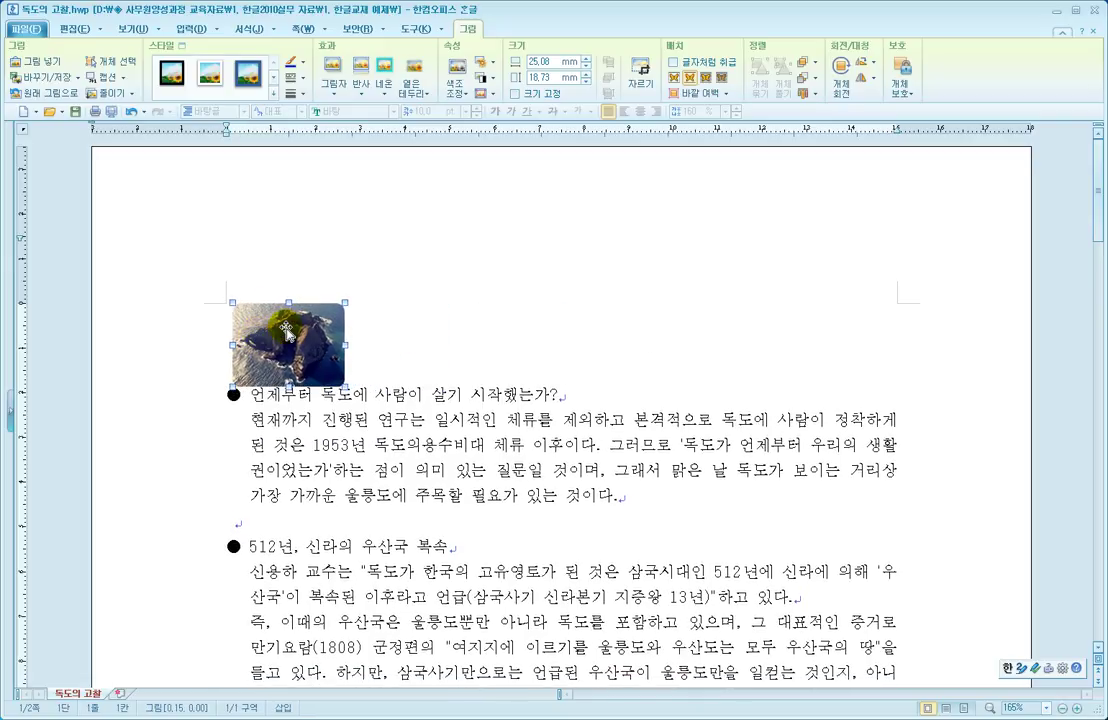
pyautogui.click(675, 80)
pyautogui.moveTo(238, 340); pyautogui.dragTo(262, 338)
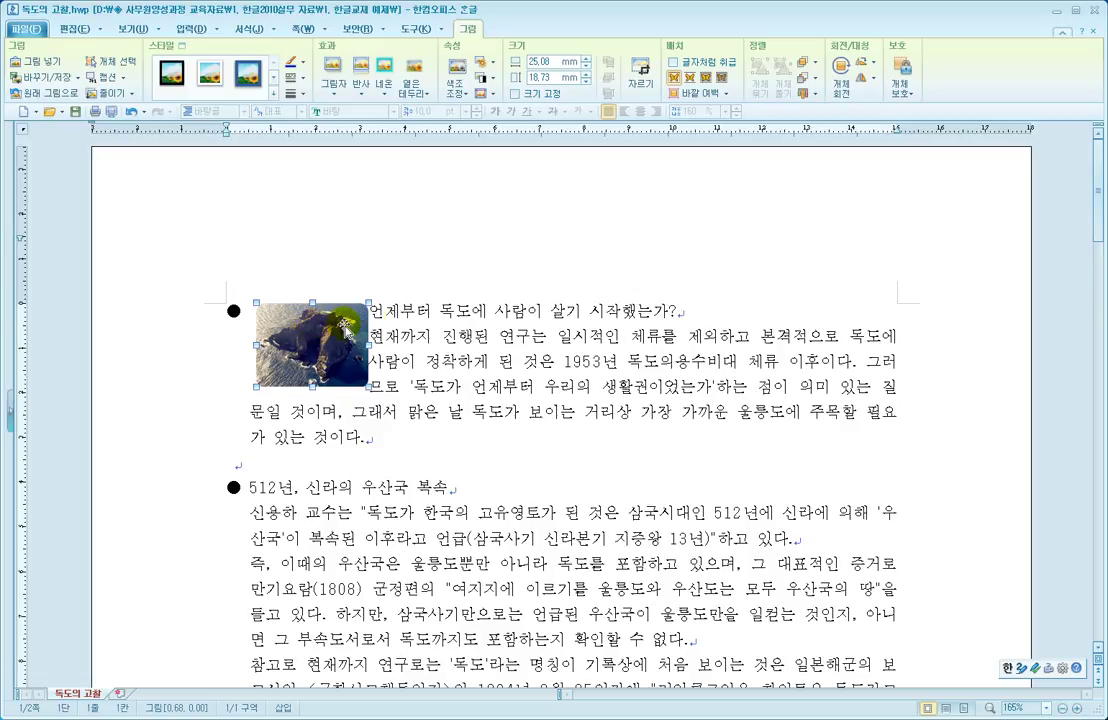
# Compare selecting the first paragraph's wrapped lines with selecting the island picture under the restored side-by-side wrapping
pyautogui.moveTo(370, 303); pyautogui.dragTo(670, 386)
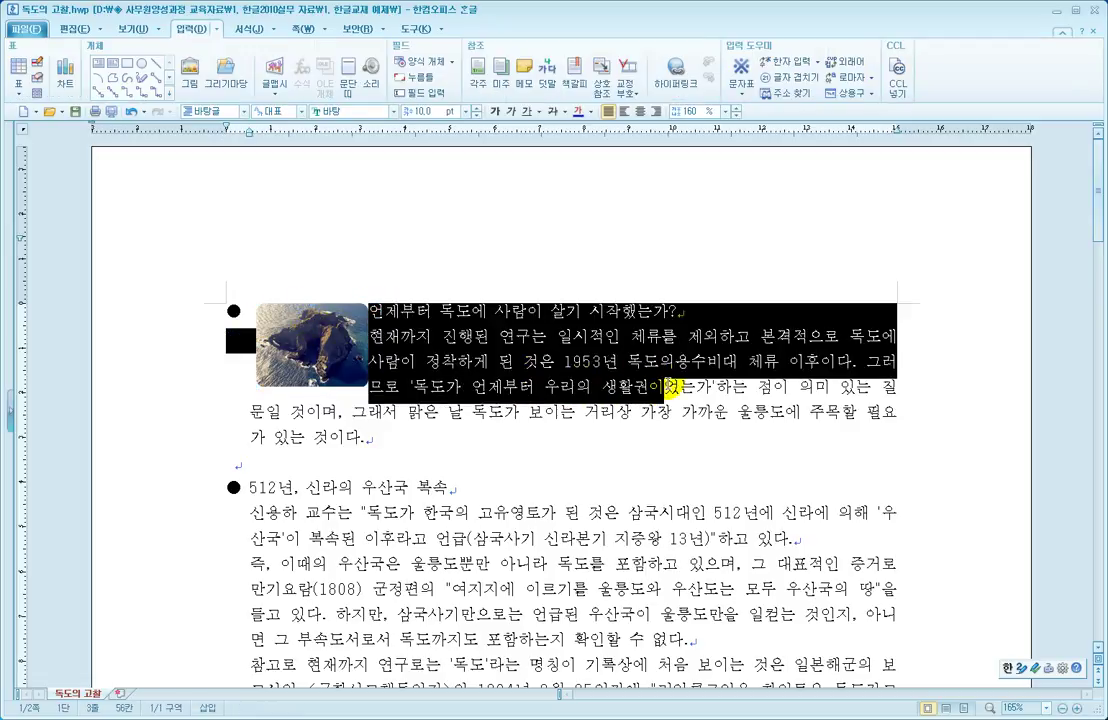
pyautogui.click(479, 348)
pyautogui.click(343, 333)
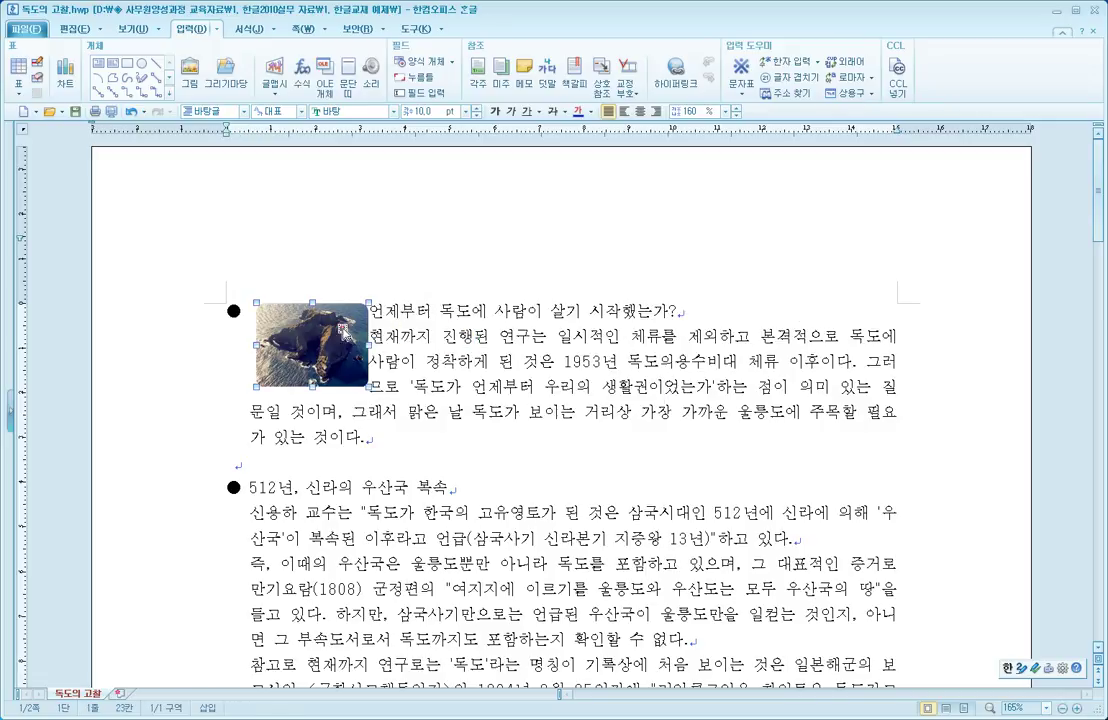
pyautogui.click(366, 334)
pyautogui.click(398, 330)
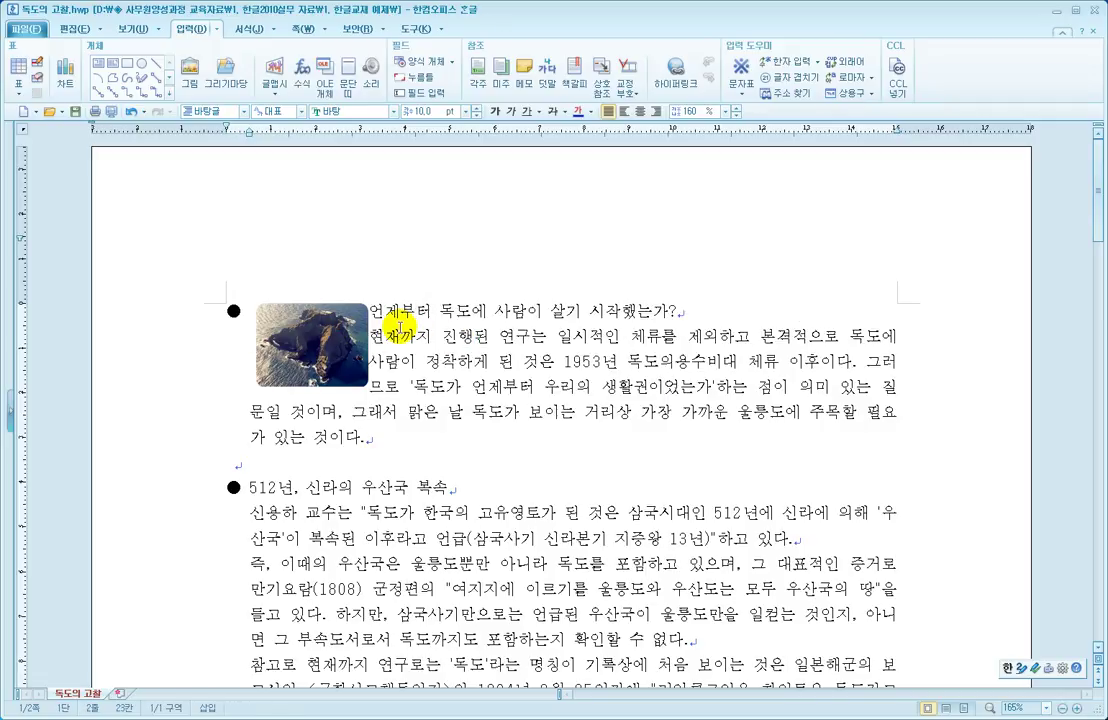
# Change the island picture's 본문과의 배치 in 개체 속성 so that text runs only above and below it
pyautogui.click(323, 335)
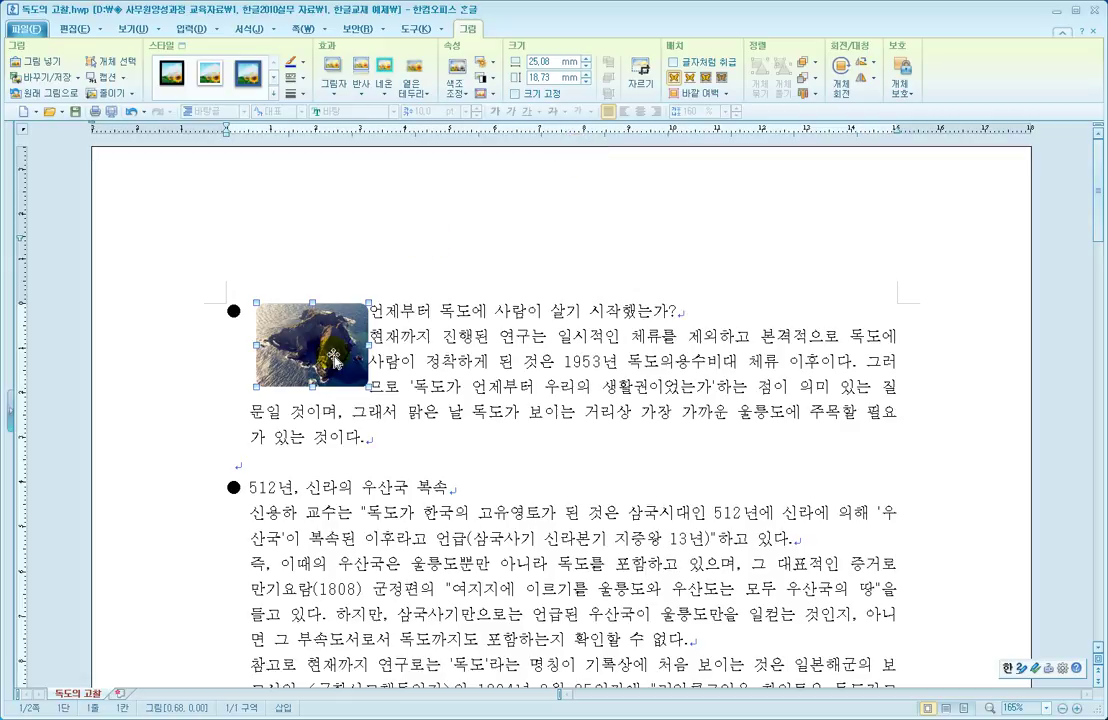
pyautogui.doubleClick(329, 337)
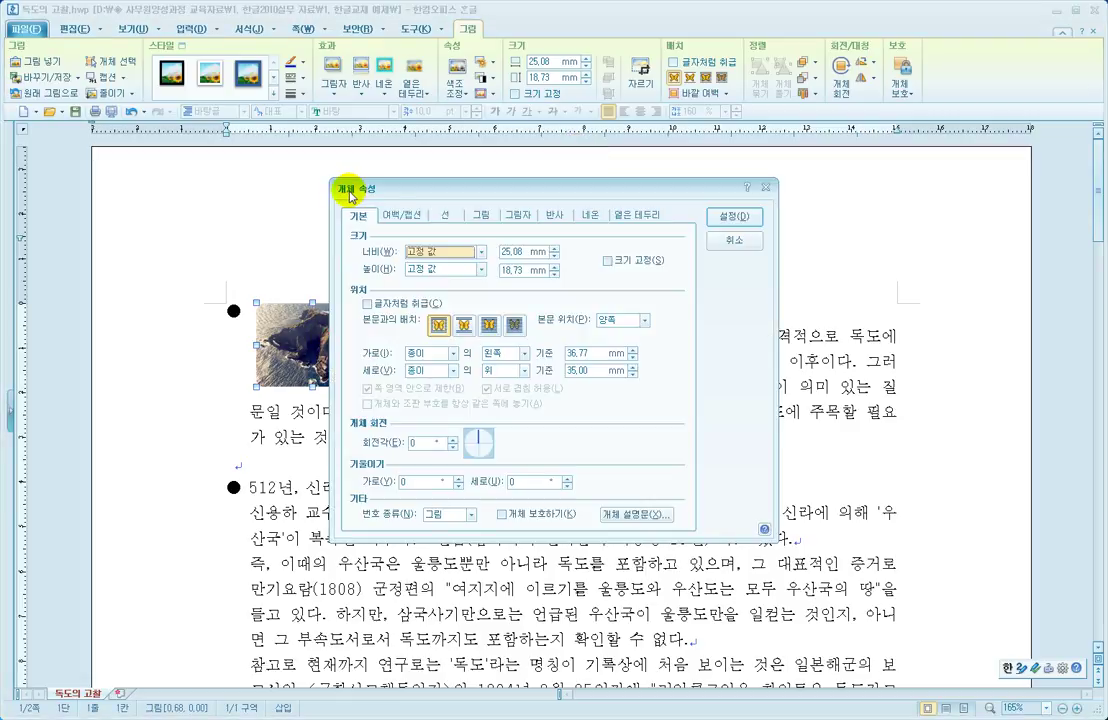
pyautogui.moveTo(366, 183); pyautogui.dragTo(409, 206)
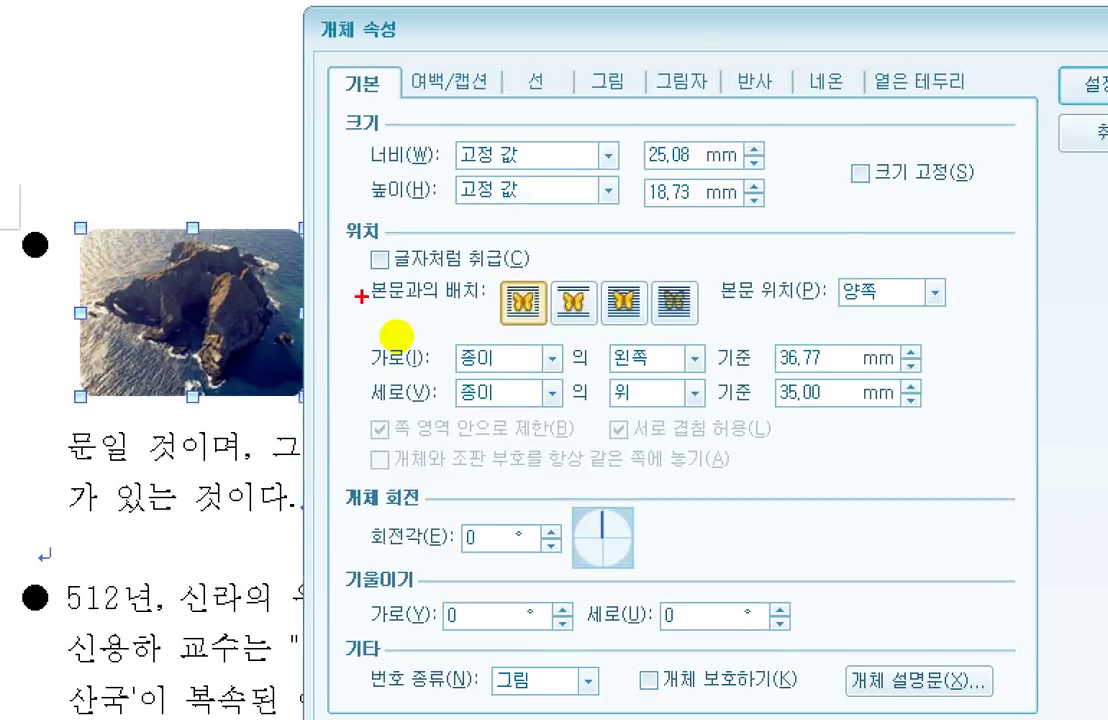
pyautogui.moveTo(362, 303); pyautogui.dragTo(470, 313)
pyautogui.moveTo(596, 208); pyautogui.dragTo(530, 262)
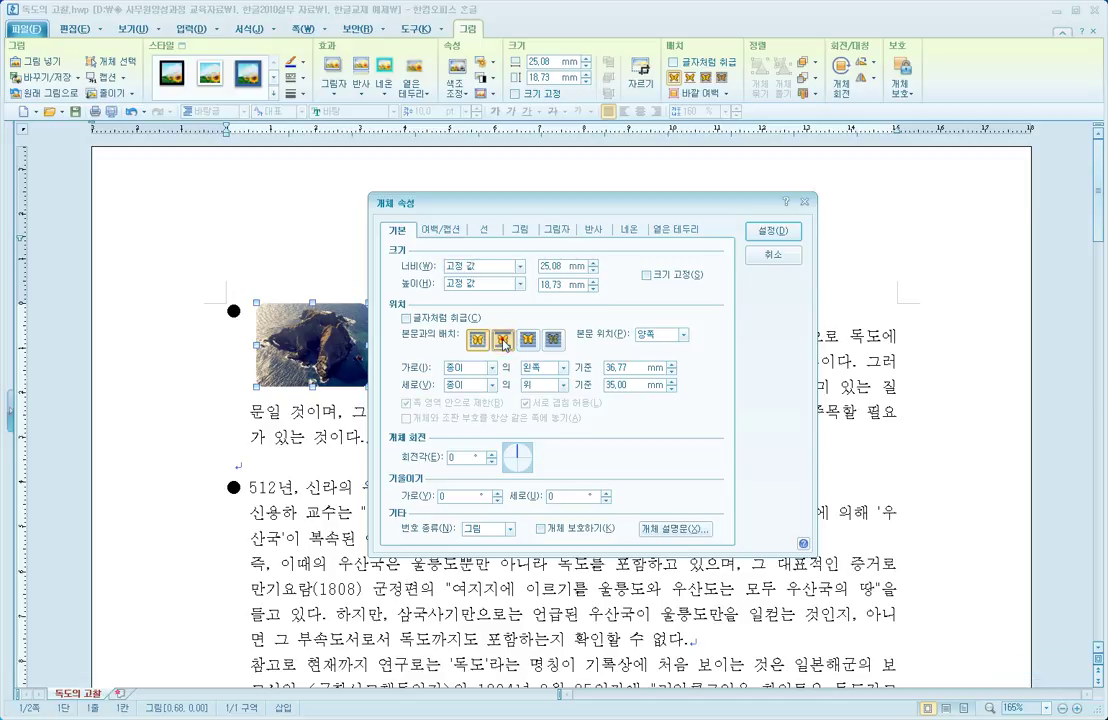
pyautogui.click(503, 342)
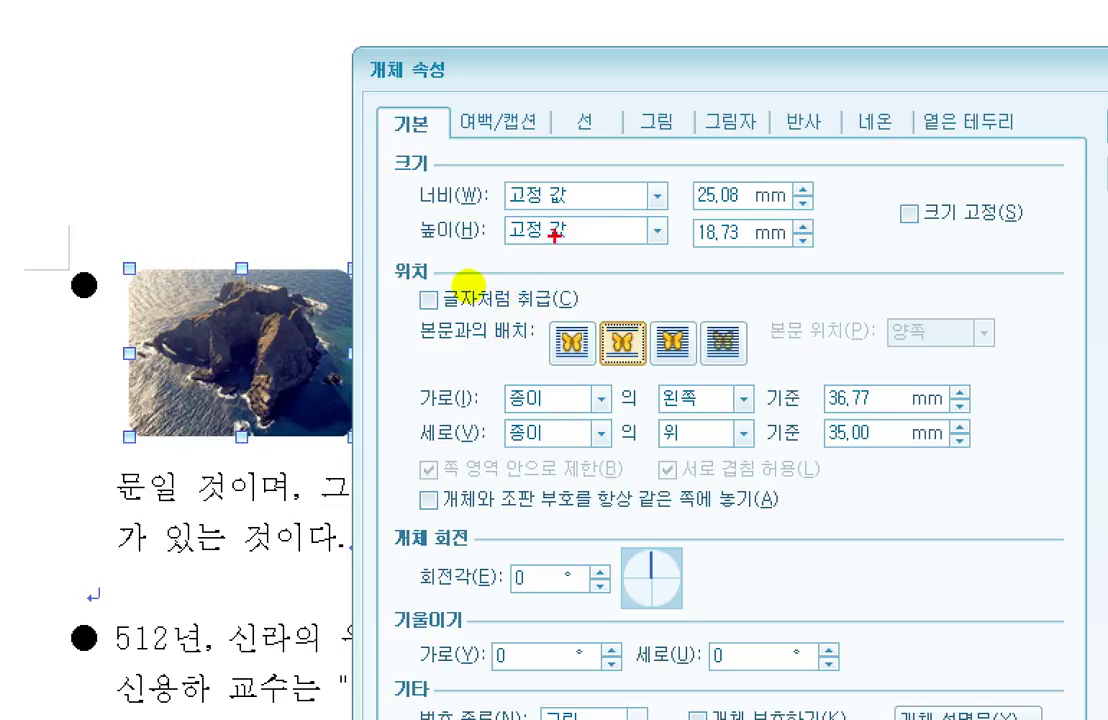
pyautogui.moveTo(603, 344); pyautogui.dragTo(665, 275)
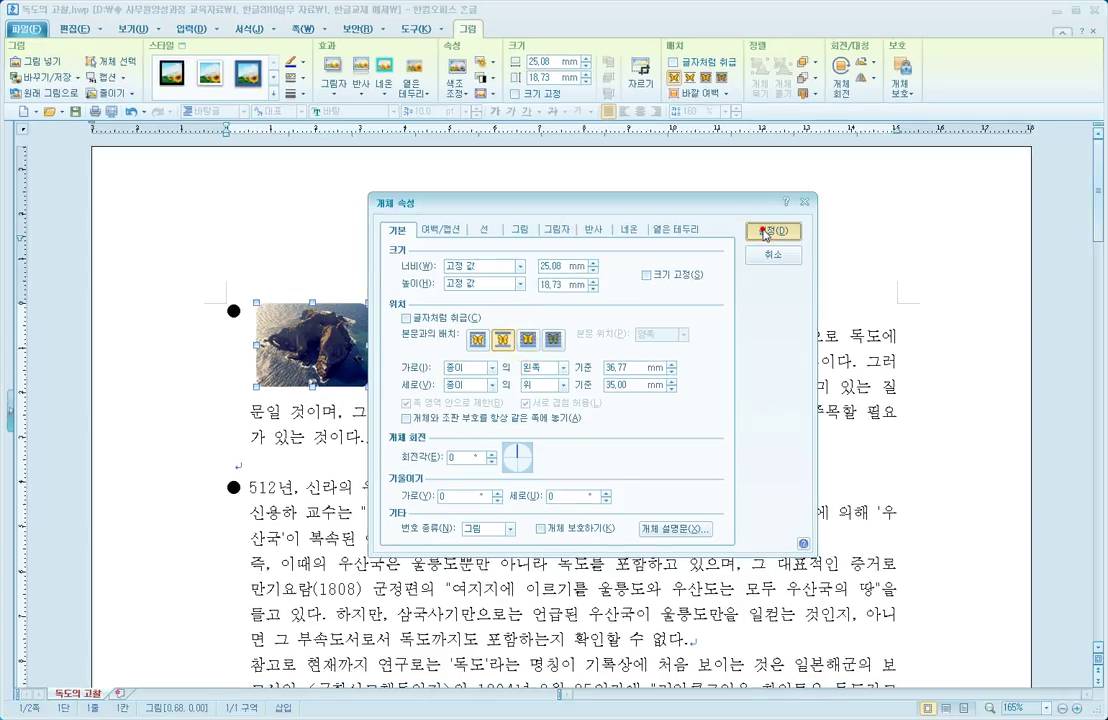
pyautogui.click(758, 232)
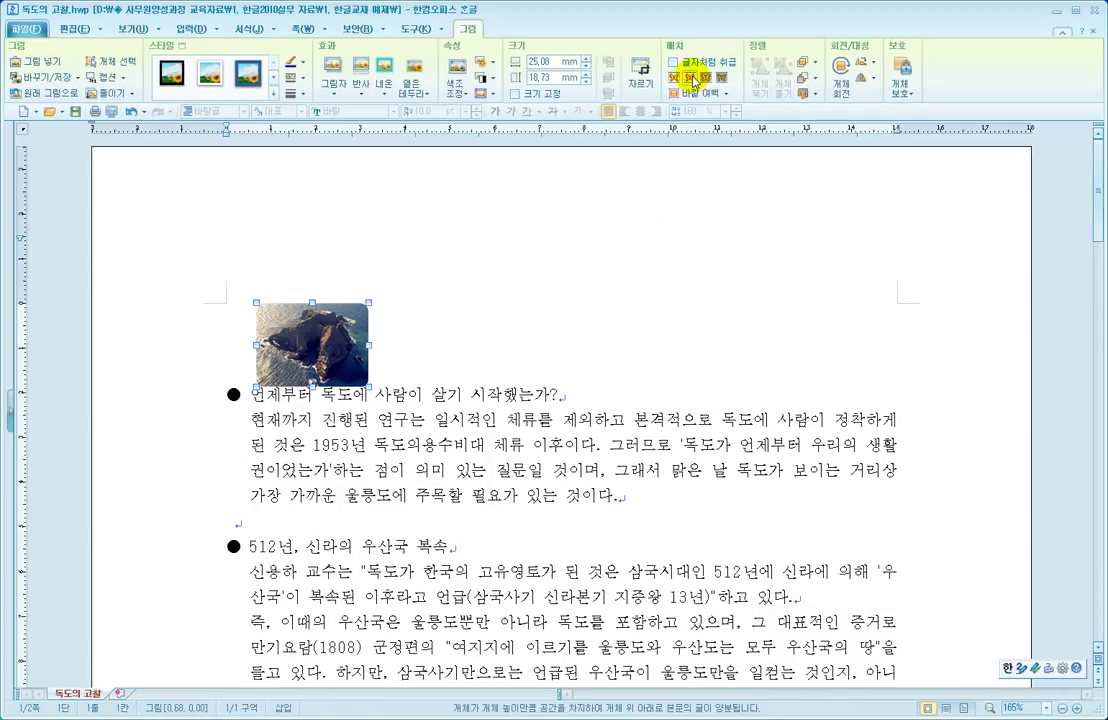
# Move the island picture below the first paragraph, above the second heading, and enlarge it to about 47.6 × 35.5 mm
pyautogui.moveTo(316, 340); pyautogui.dragTo(548, 383)
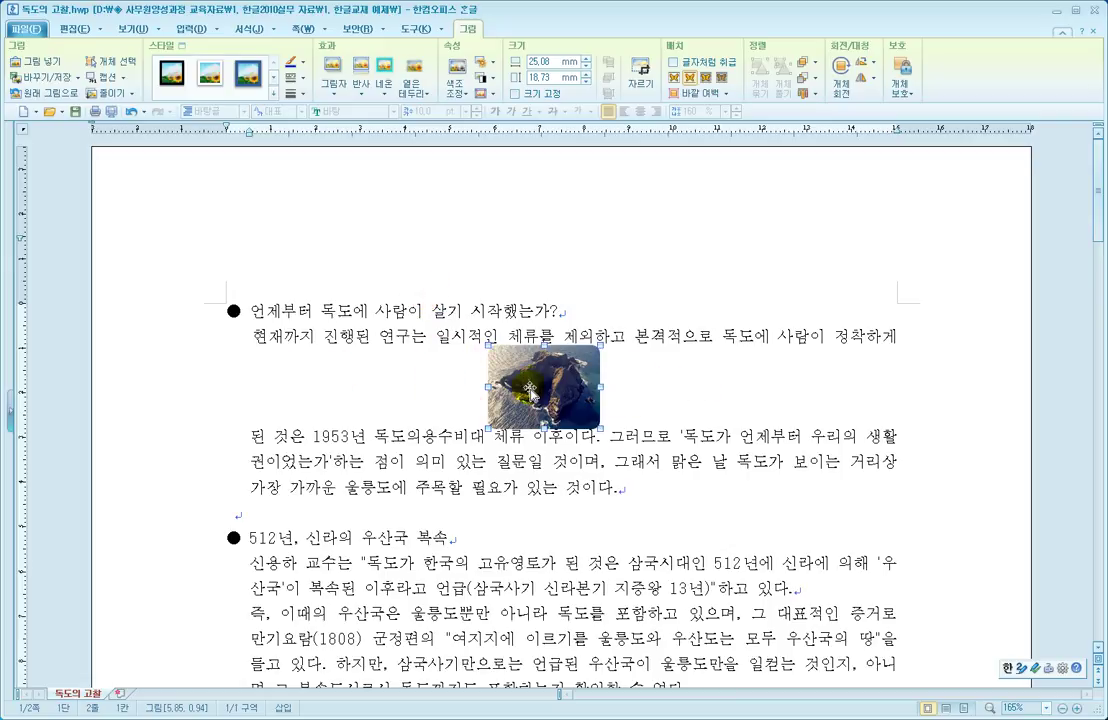
pyautogui.moveTo(533, 388); pyautogui.dragTo(466, 420)
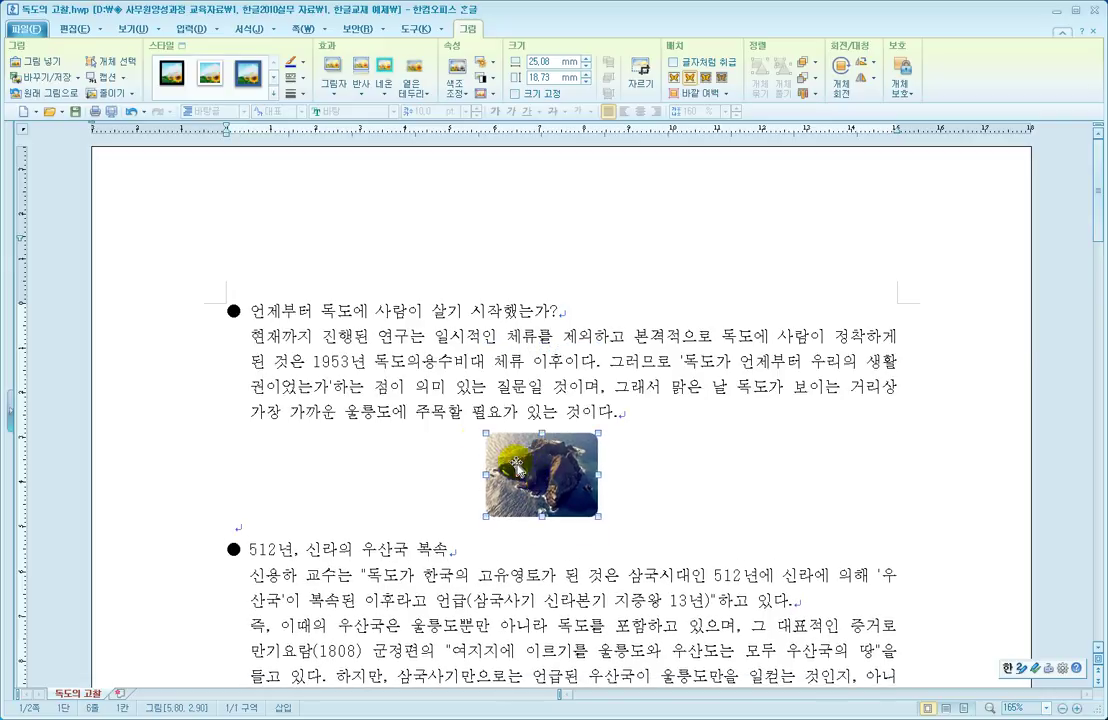
pyautogui.scroll(-3, 505, 440)
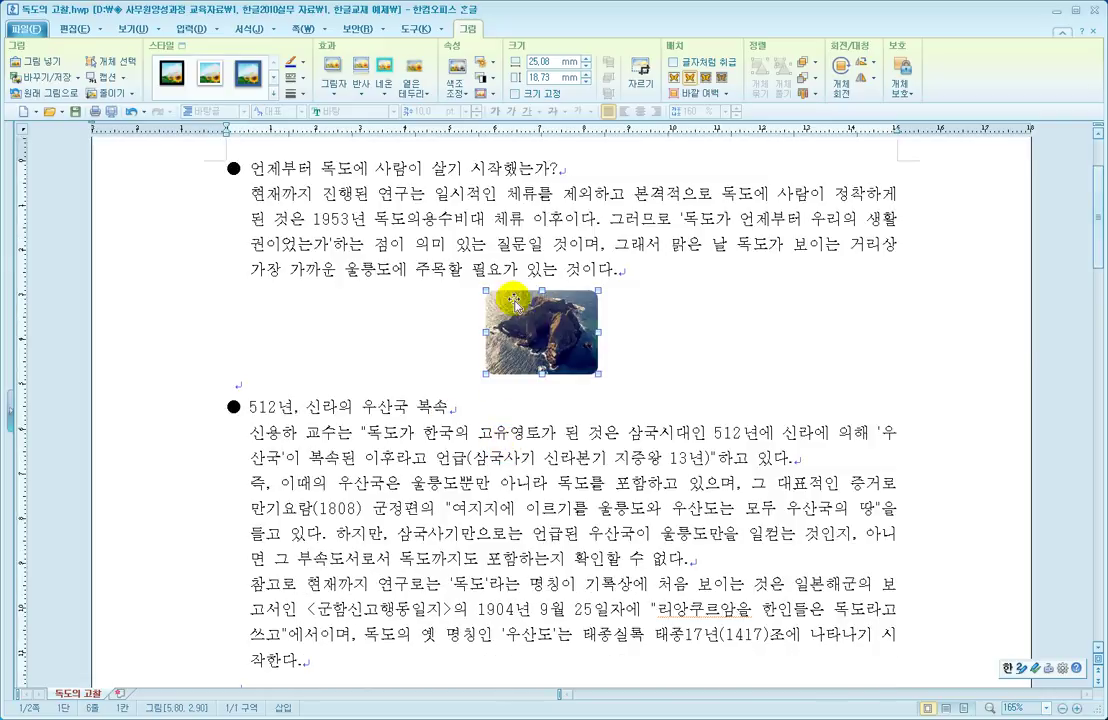
pyautogui.moveTo(598, 374); pyautogui.dragTo(698, 449)
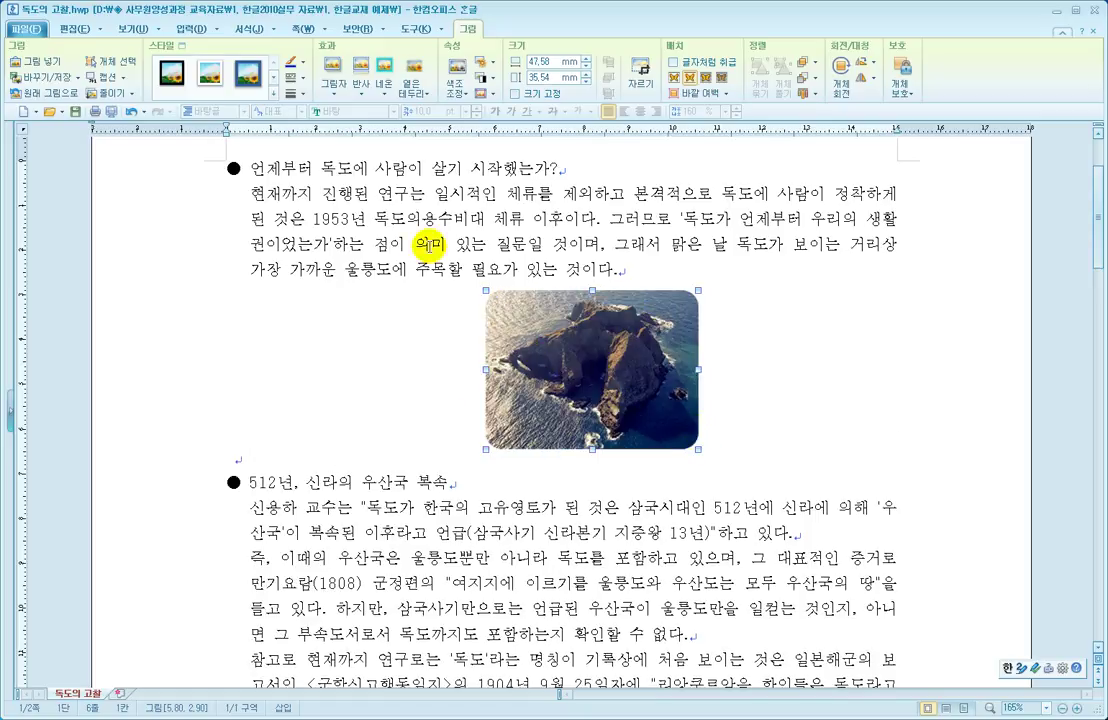
# Alternate between selecting the first section's text and the enlarged picture to examine the arrangement with text above and below
pyautogui.click(403, 172)
pyautogui.hotkey('shift', 'Down')
pyautogui.hotkey('shift', 'Down')
pyautogui.hotkey('shift', 'Down')
pyautogui.hotkey('shift', 'Down')
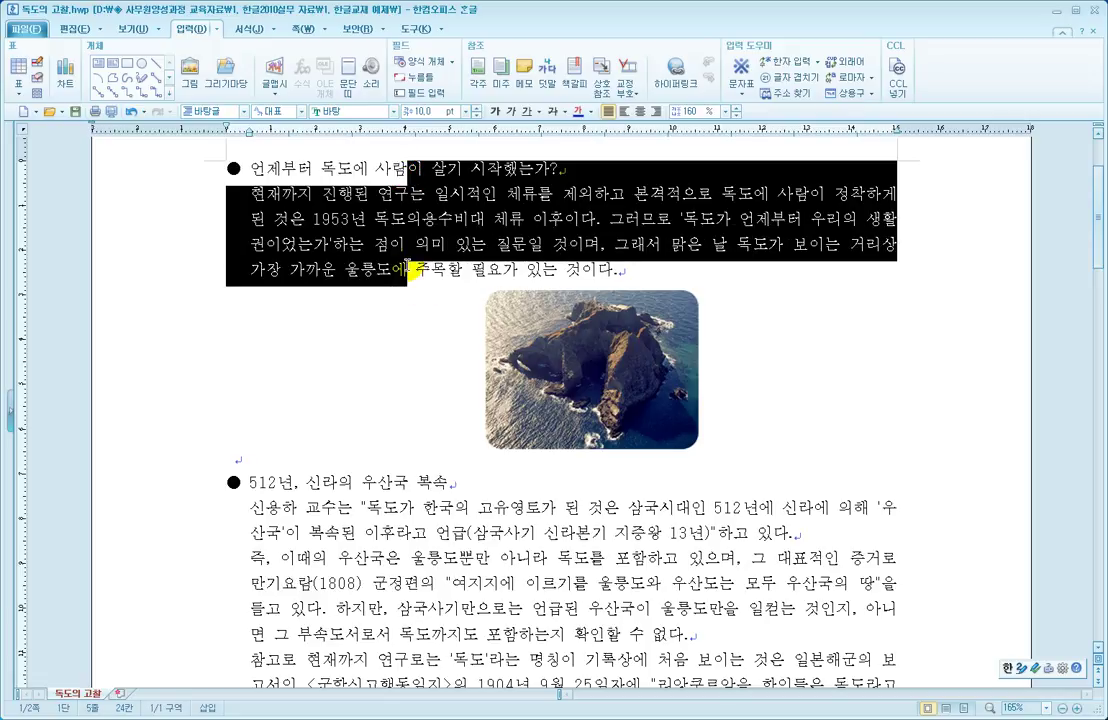
pyautogui.click(551, 326)
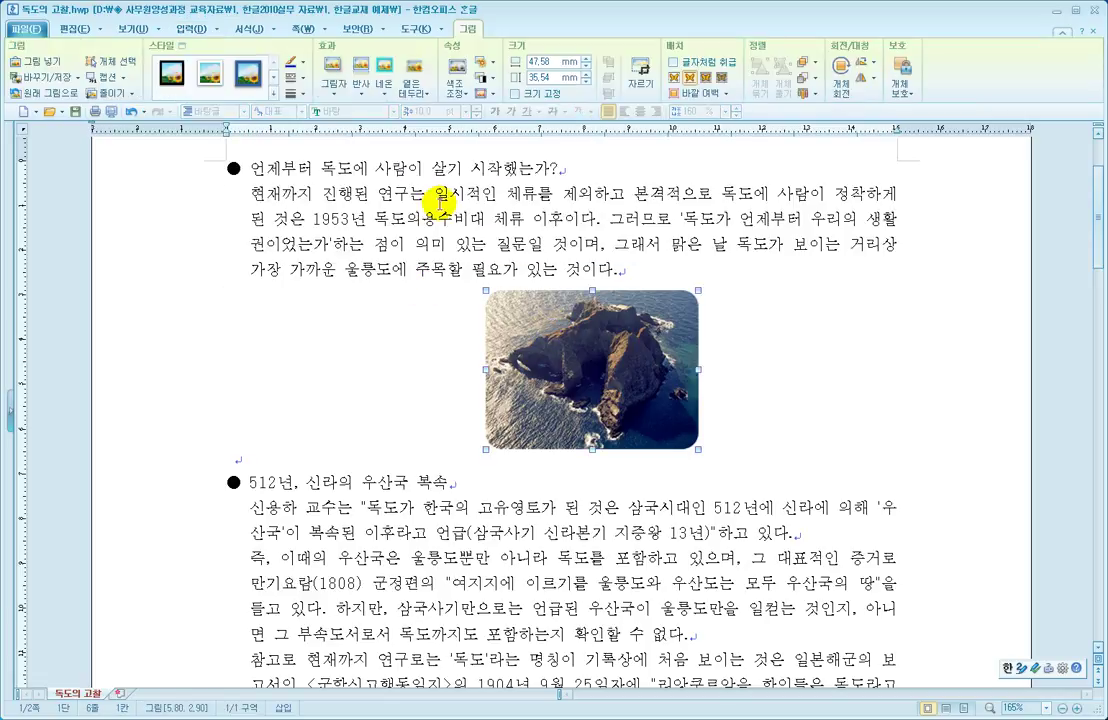
pyautogui.moveTo(470, 248); pyautogui.dragTo(442, 176)
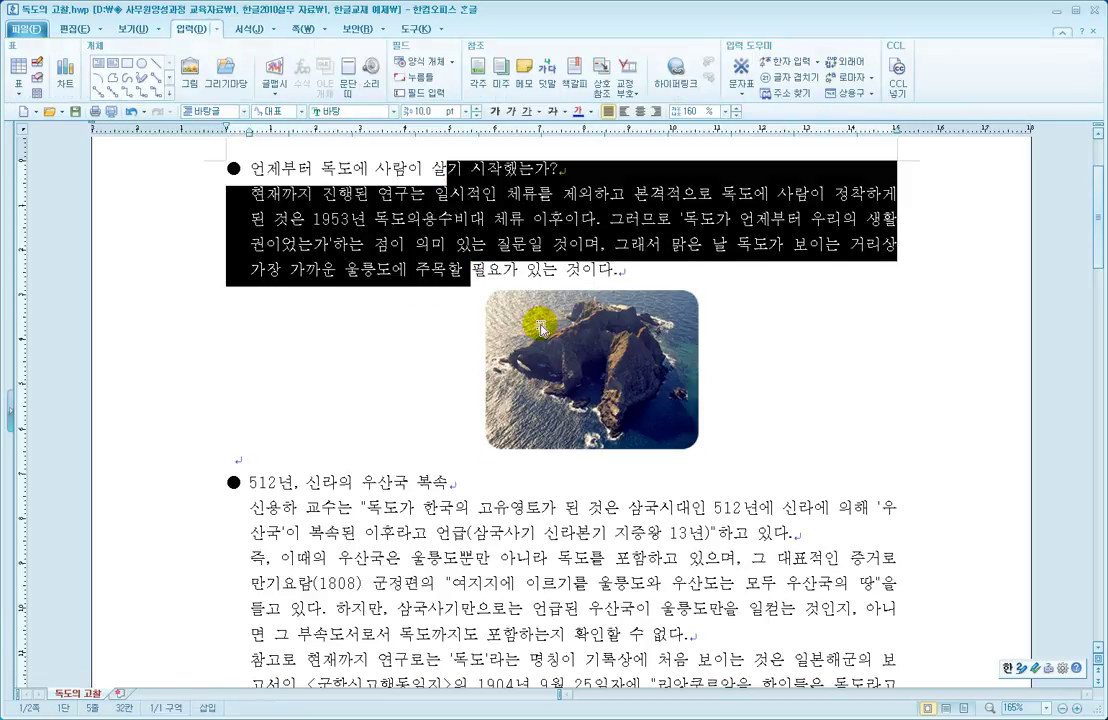
pyautogui.click(512, 320)
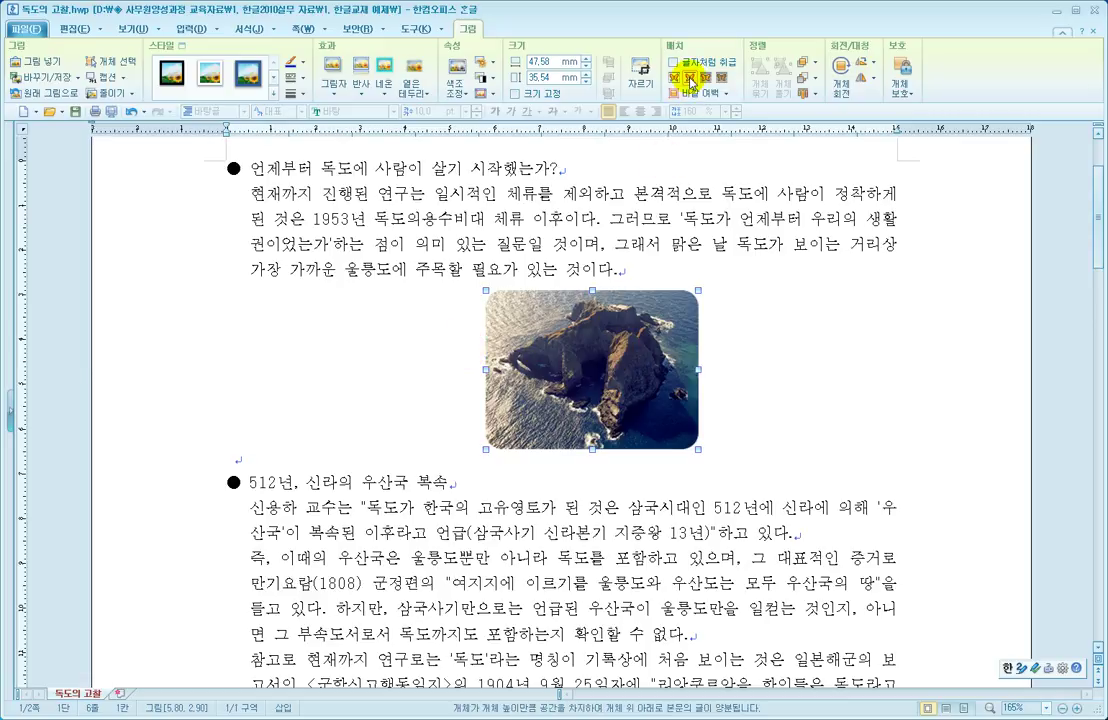
pyautogui.click(565, 172)
# Place the island picture in front of the text and move it over the right ends of the first paragraph's lines
pyautogui.click(617, 340)
pyautogui.moveTo(617, 340); pyautogui.dragTo(690, 335)
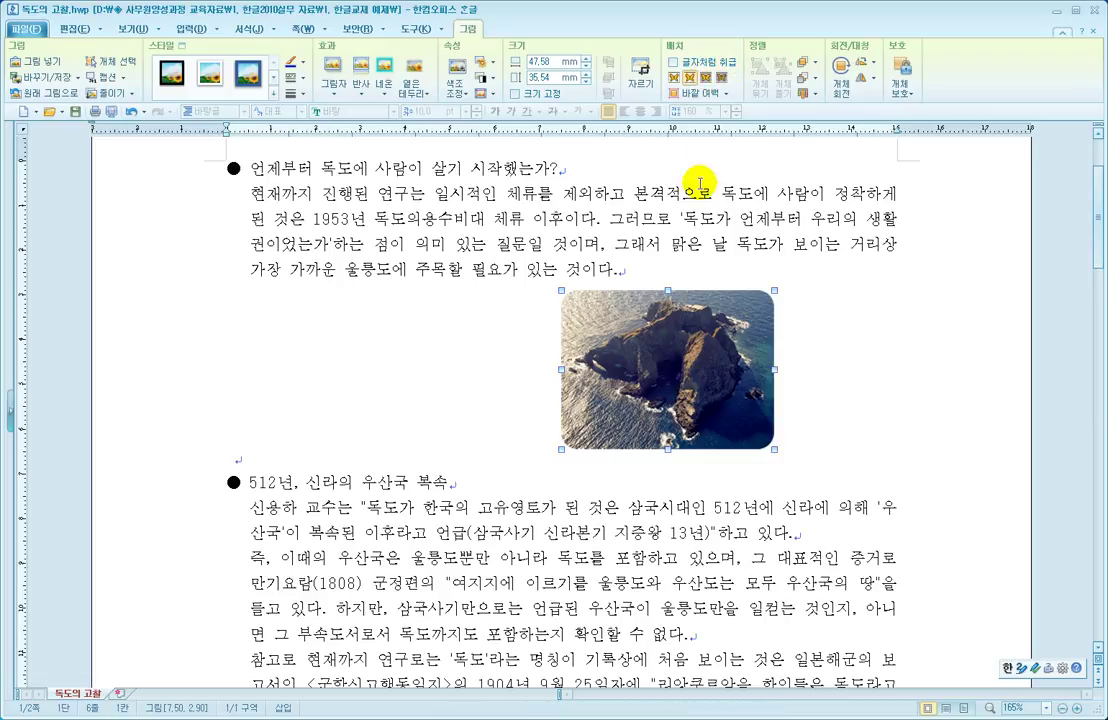
pyautogui.click(708, 80)
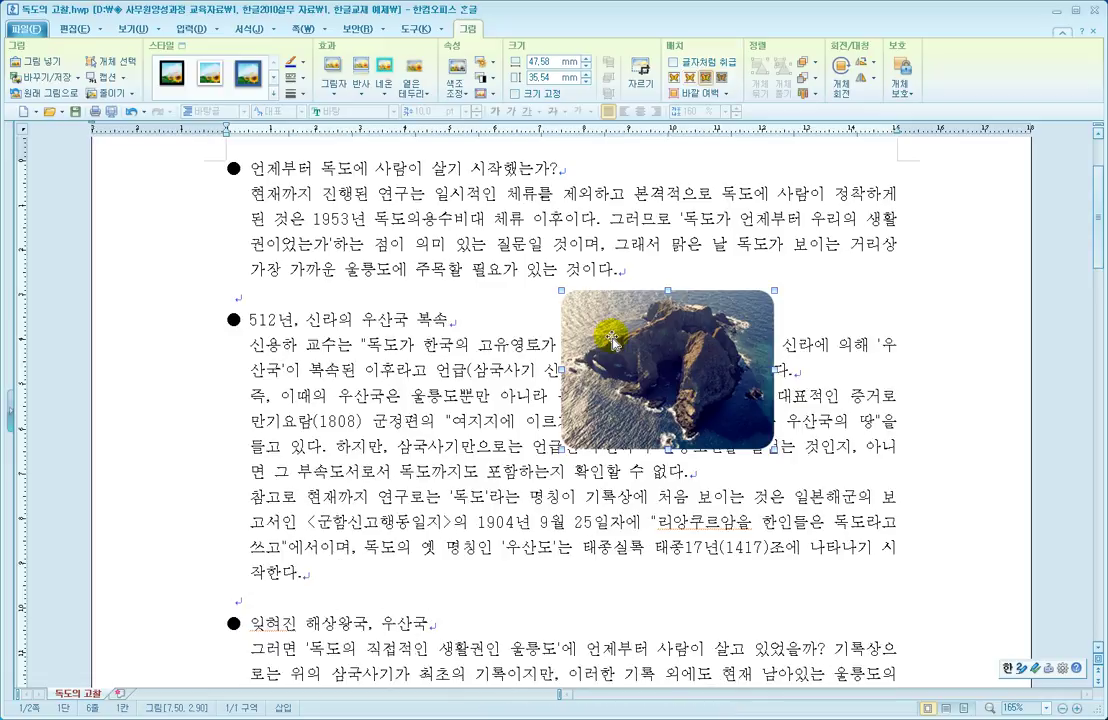
pyautogui.moveTo(683, 320); pyautogui.dragTo(749, 238)
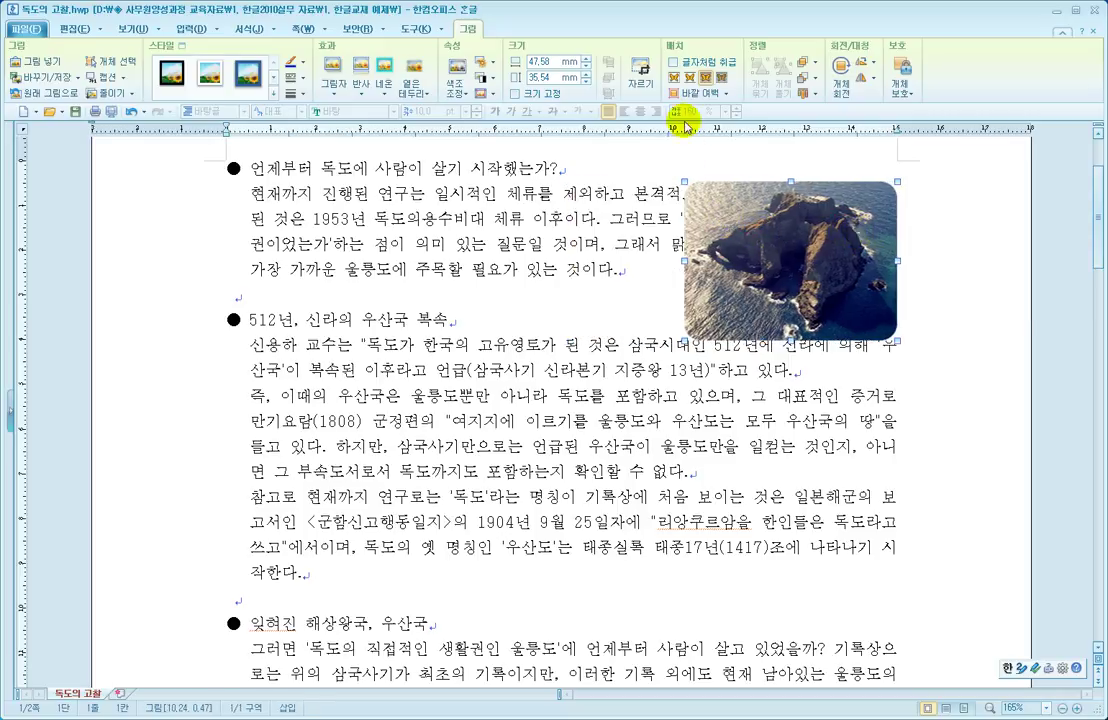
pyautogui.click(705, 78)
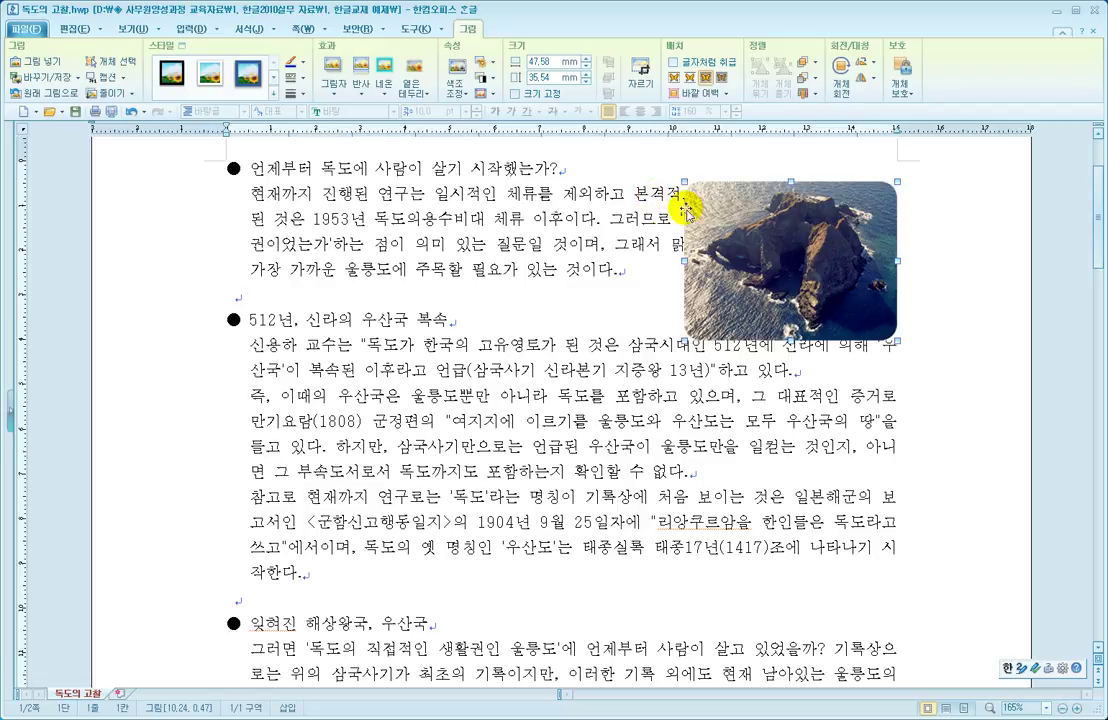
pyautogui.click(758, 238)
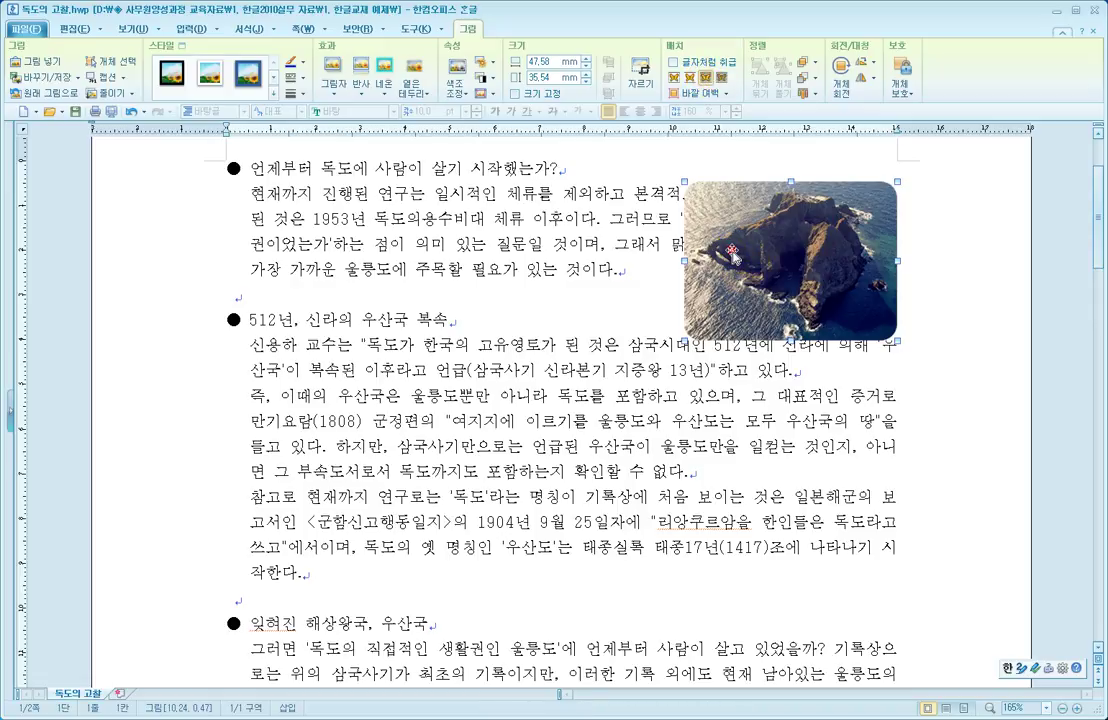
# Place the island picture behind the text and move it left across the end of the first paragraph and the second heading's section
pyautogui.click(724, 80)
pyautogui.moveTo(742, 276); pyautogui.dragTo(641, 302)
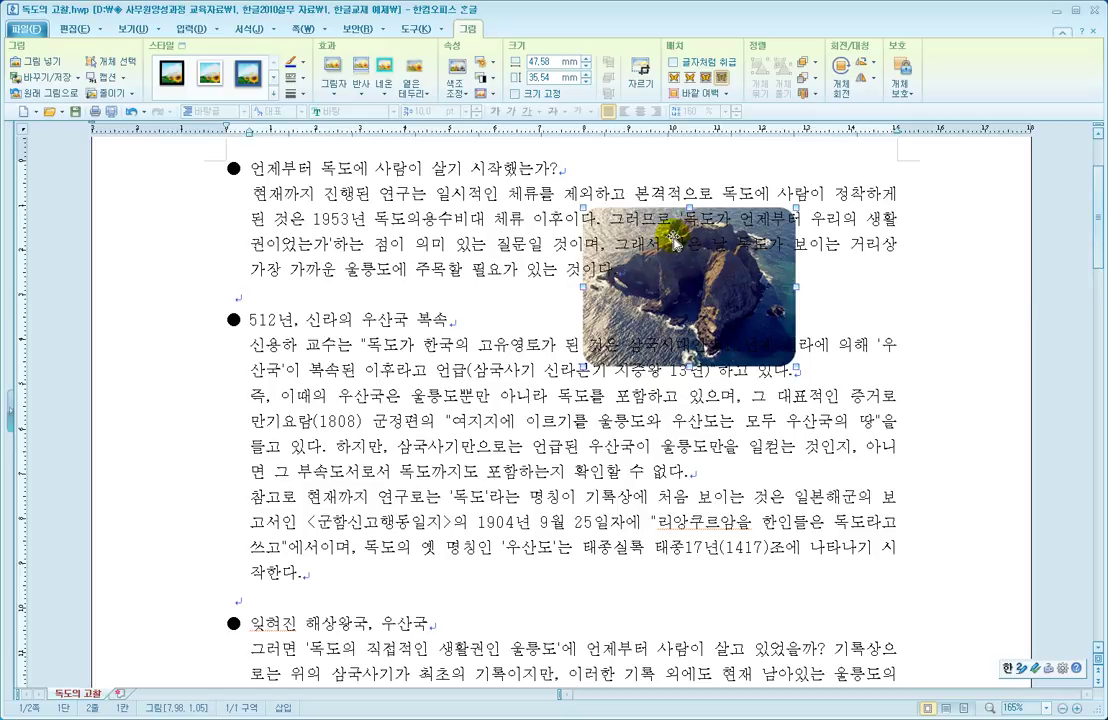
# Apply the watermark effect (워터마크 효과) to the island picture behind the text
pyautogui.doubleClick(699, 296)
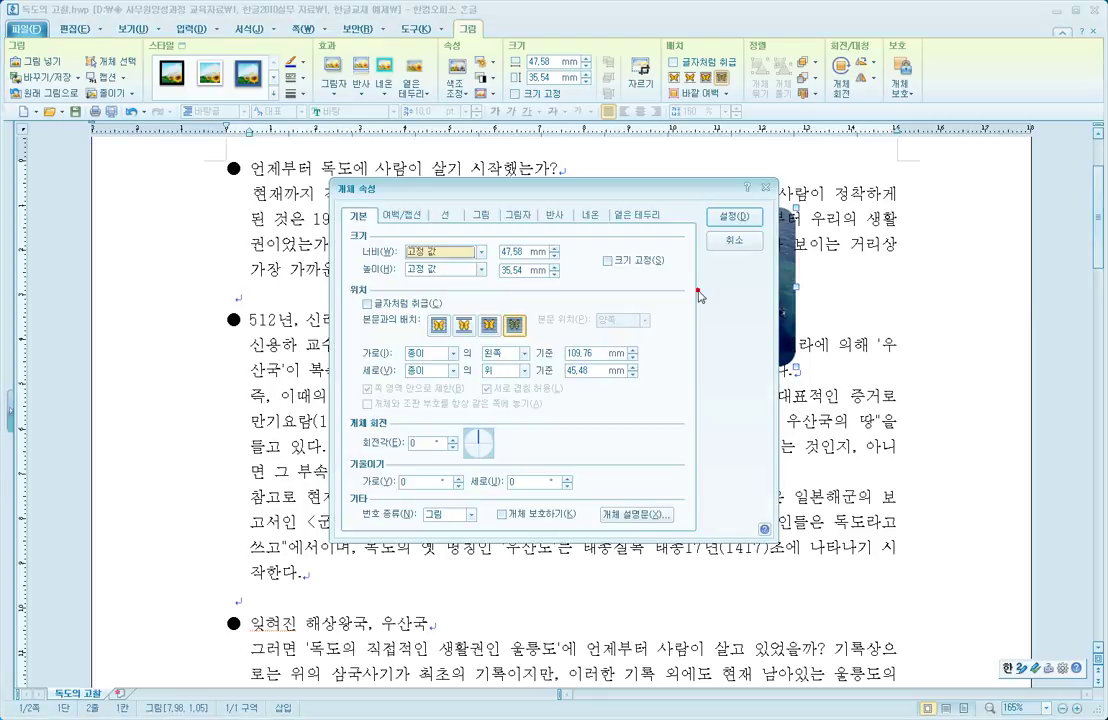
pyautogui.moveTo(350, 190); pyautogui.dragTo(324, 182)
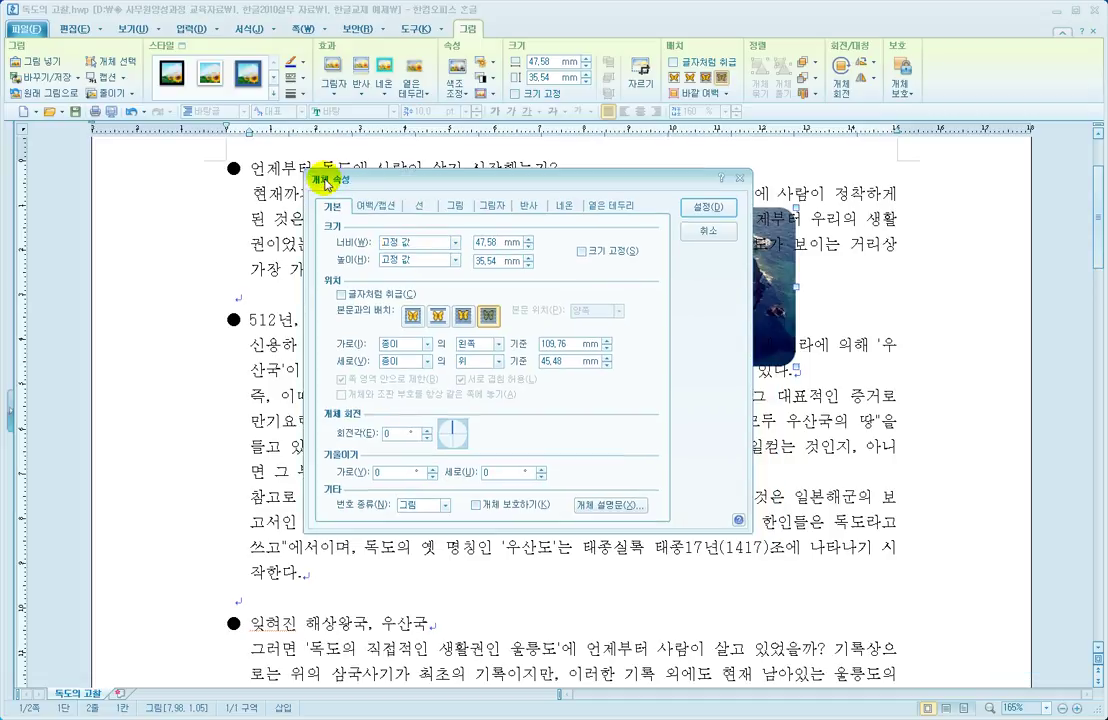
pyautogui.click(451, 206)
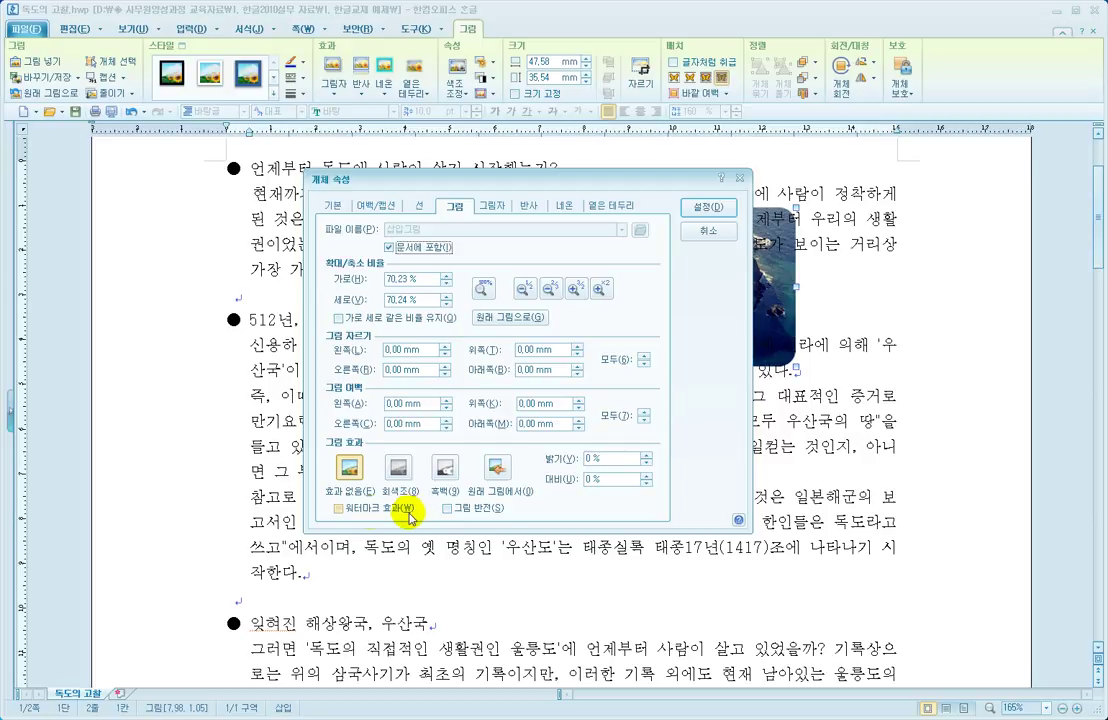
pyautogui.moveTo(708, 232); pyautogui.dragTo(708, 283)
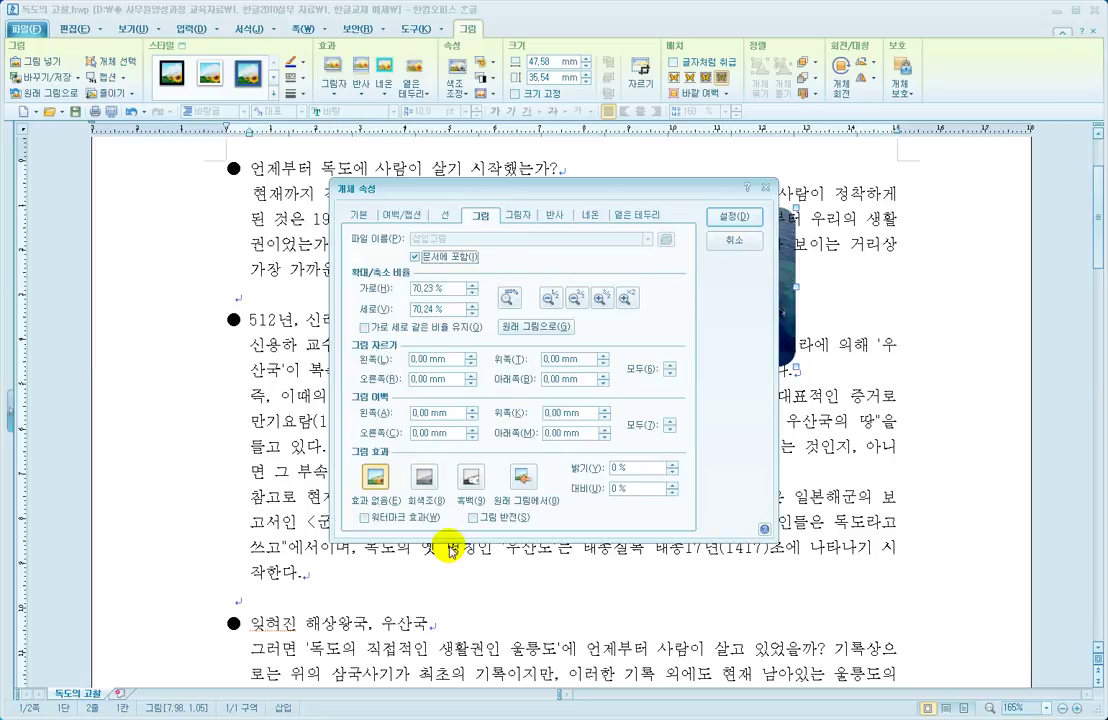
pyautogui.click(364, 518)
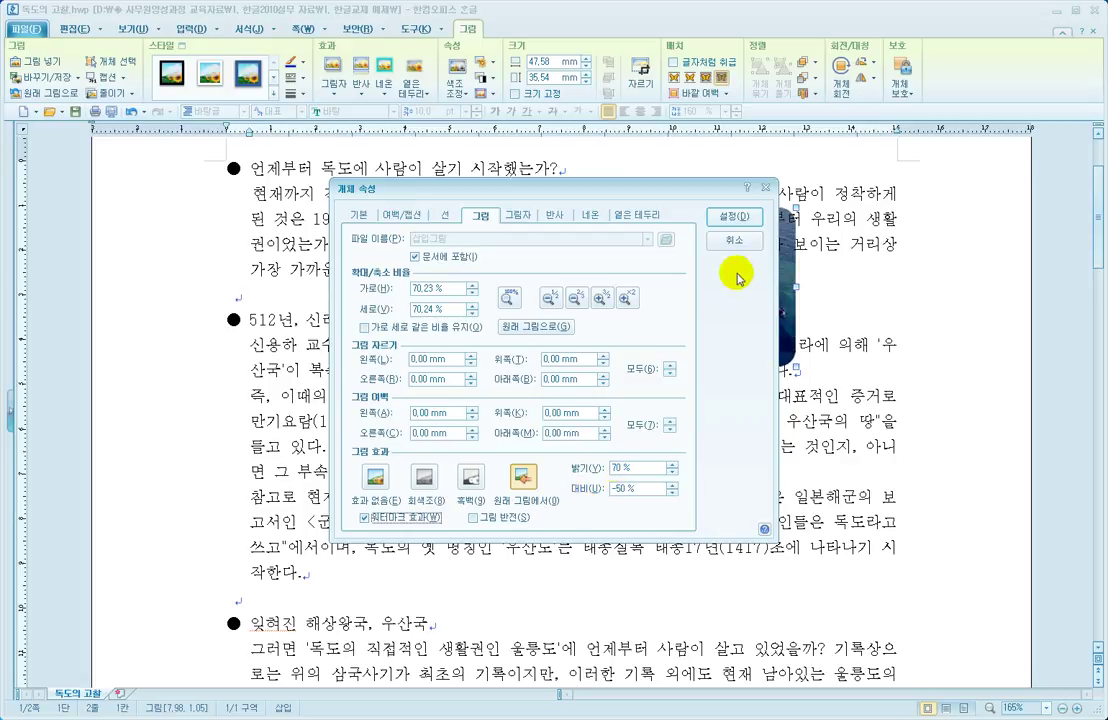
pyautogui.click(728, 217)
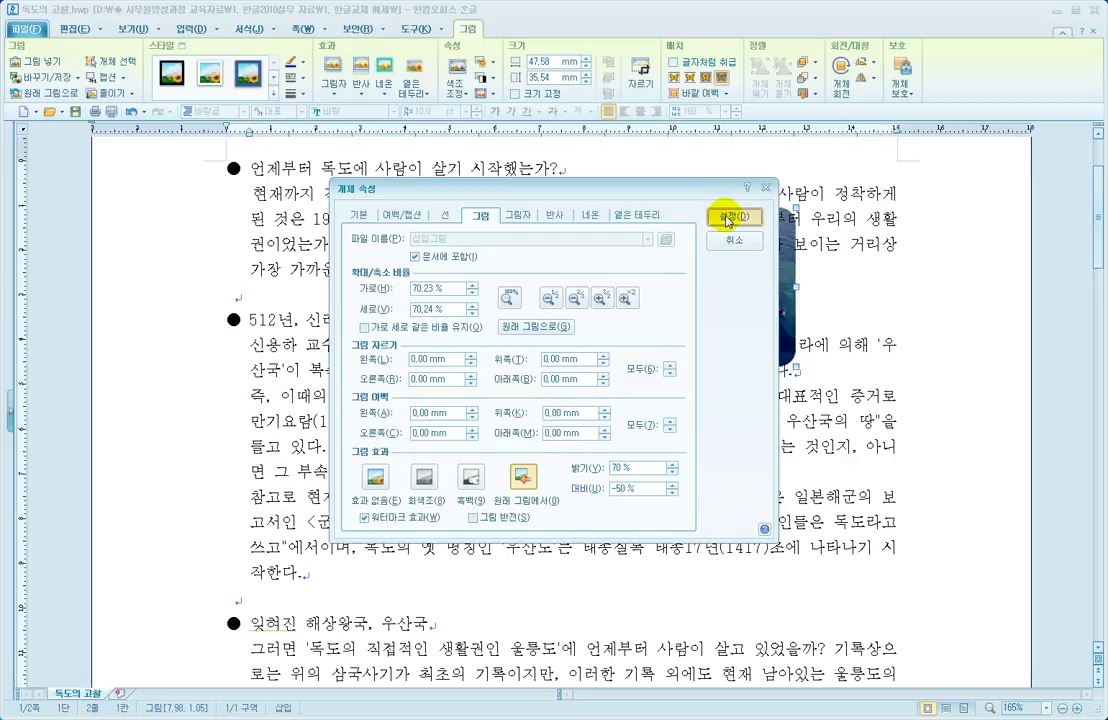
# Move the watermarked picture left across the first two sections and enlarge it to about 72.5 × 54.1 mm
pyautogui.moveTo(662, 300); pyautogui.dragTo(510, 300)
pyautogui.moveTo(654, 372); pyautogui.dragTo(764, 455)
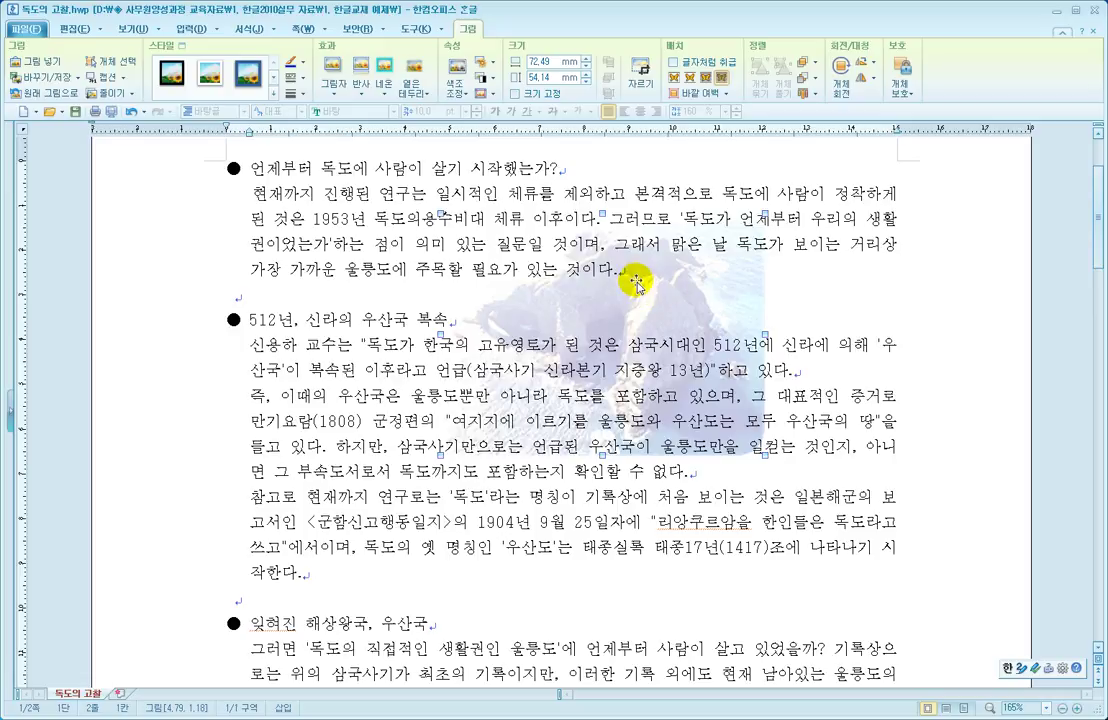
pyautogui.moveTo(662, 287); pyautogui.dragTo(706, 285)
# Set the island picture's brightness (밝기) to 100%
pyautogui.doubleClick(706, 285)
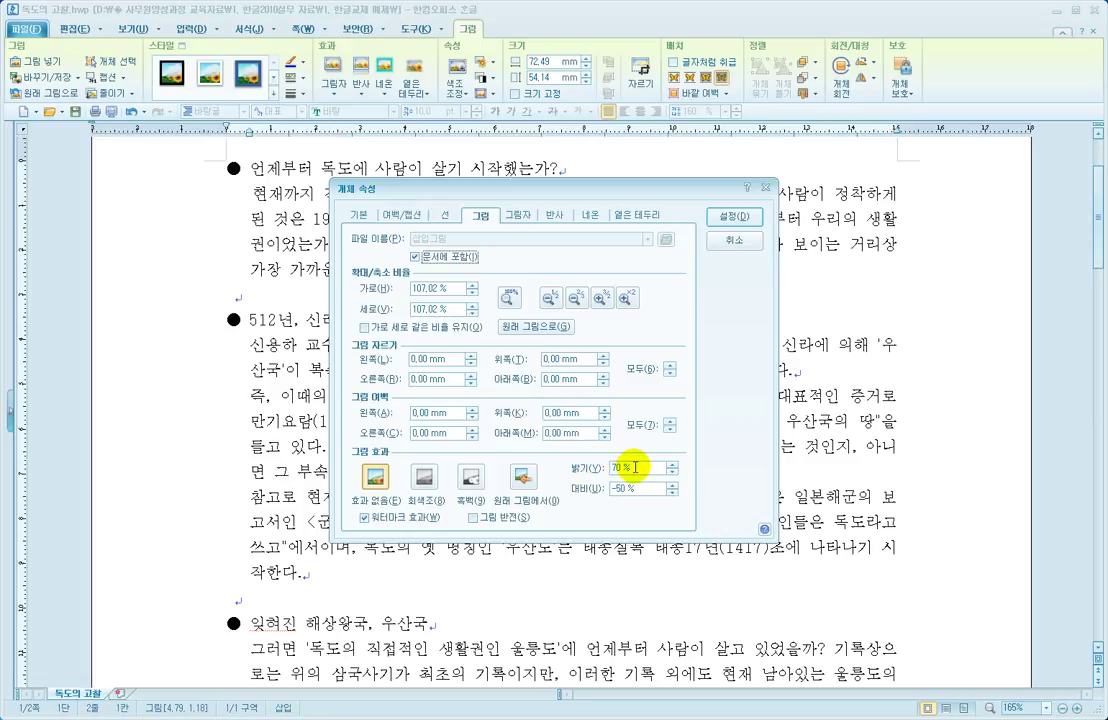
pyautogui.click(634, 467)
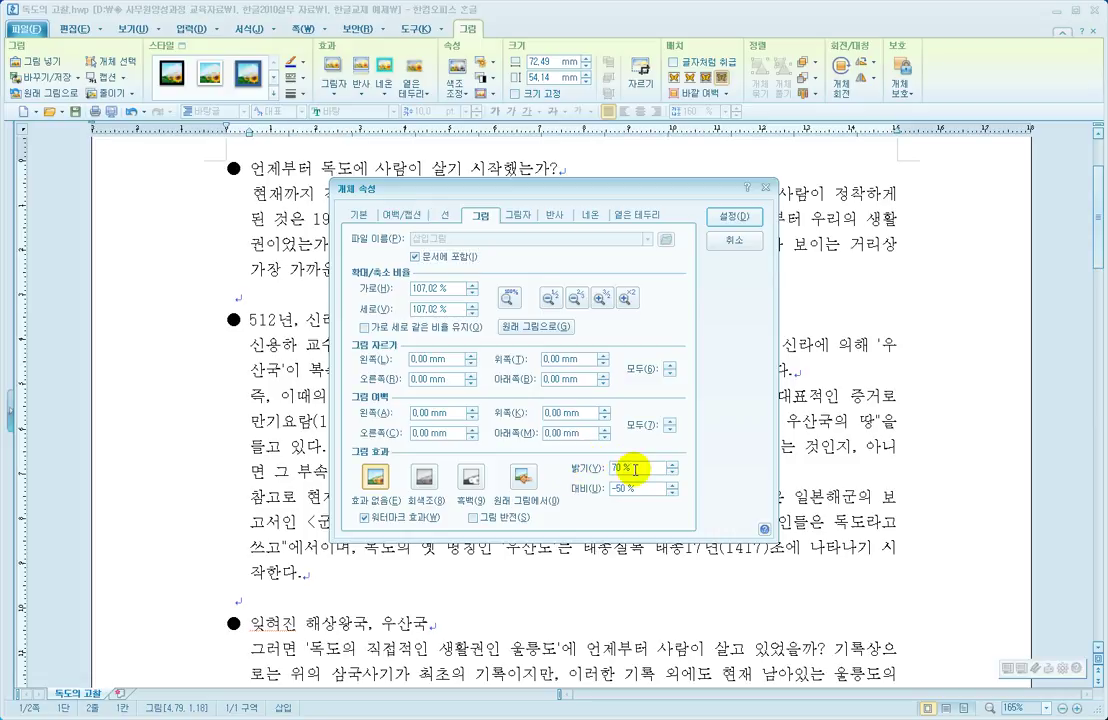
pyautogui.moveTo(633, 468); pyautogui.dragTo(570, 468)
pyautogui.write('10')
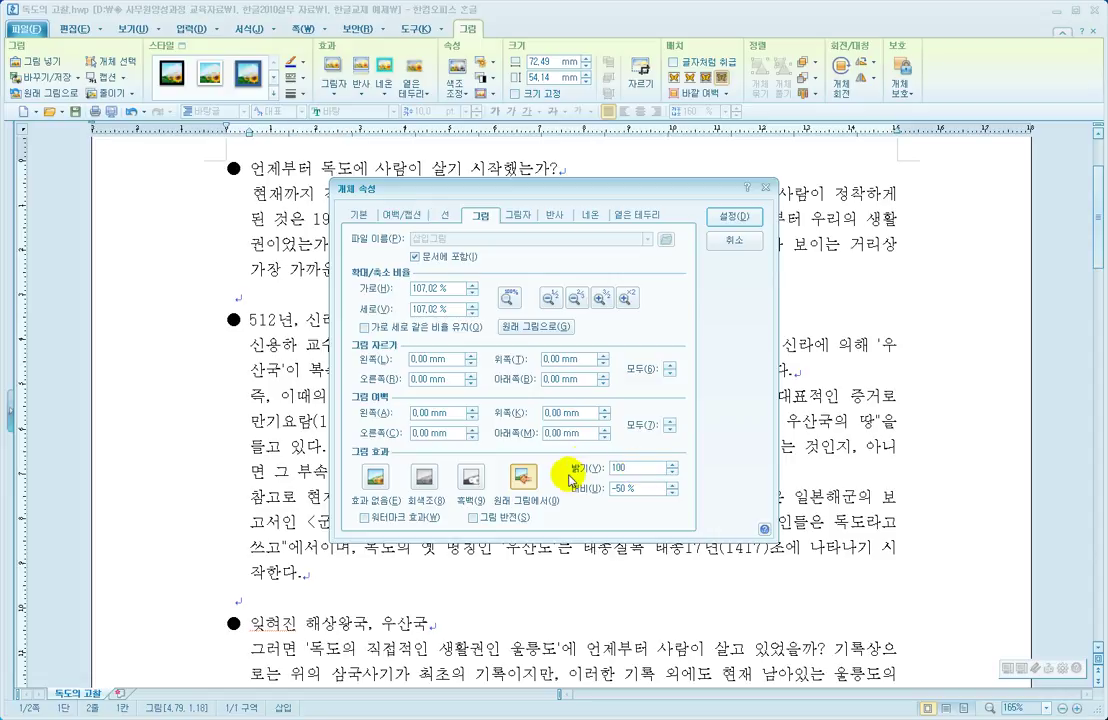
pyautogui.click(731, 217)
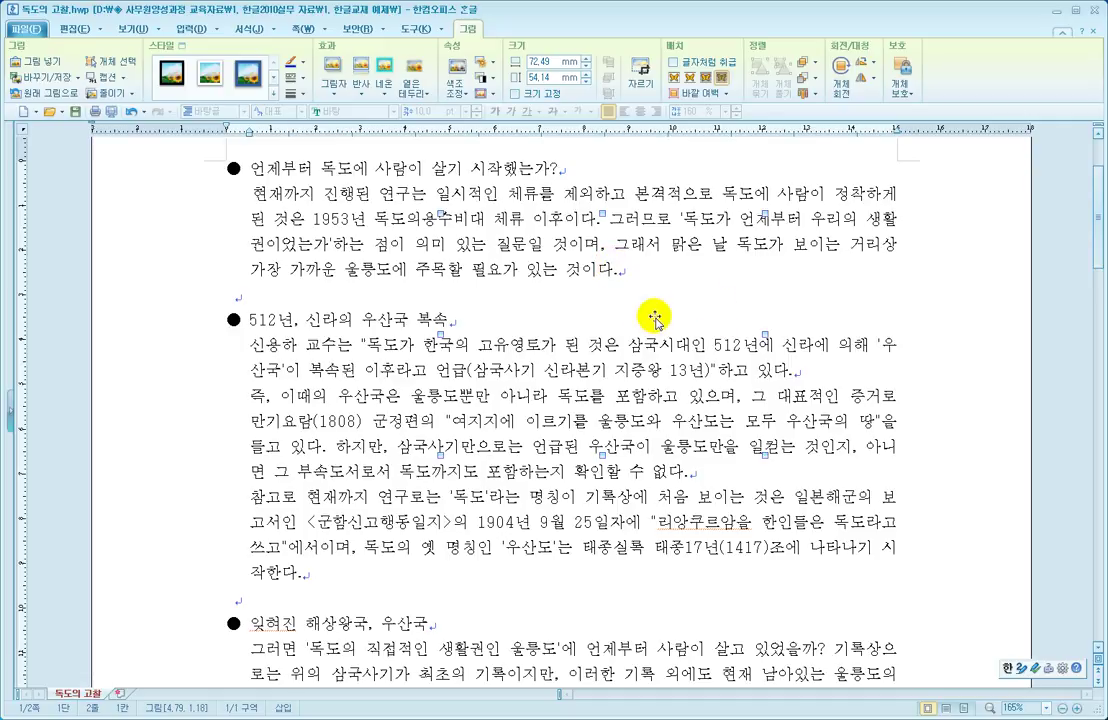
# Set the island picture's brightness (밝기) to 60%
pyautogui.doubleClick(721, 282)
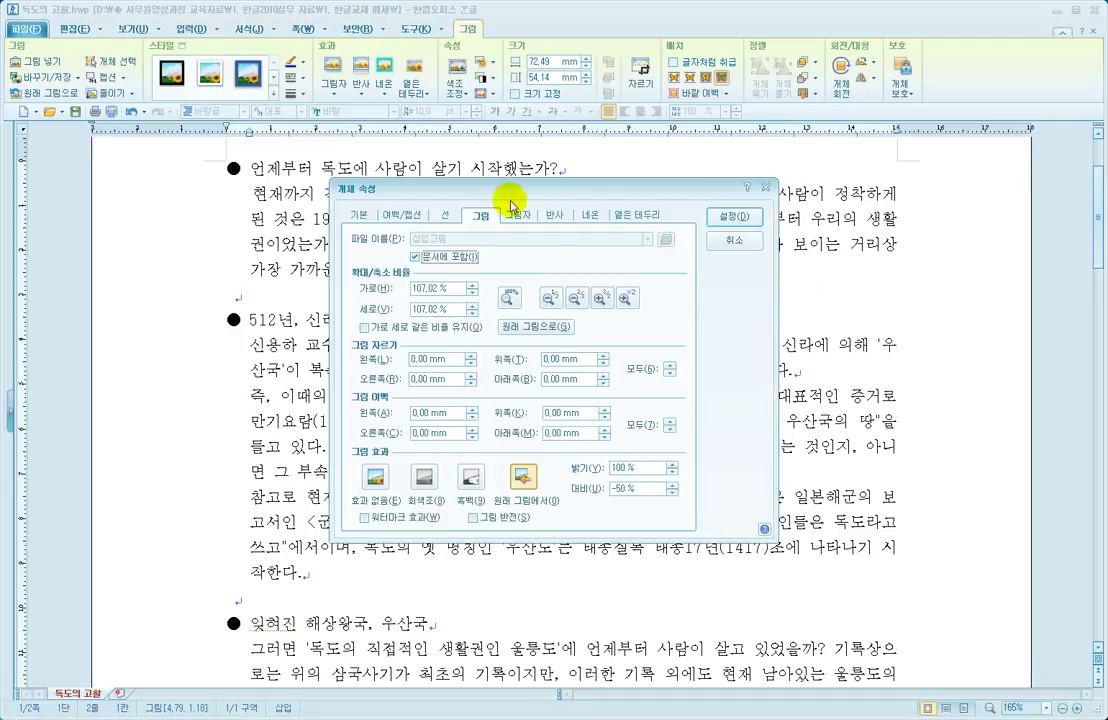
pyautogui.moveTo(640, 466); pyautogui.dragTo(571, 465)
pyautogui.write('60')
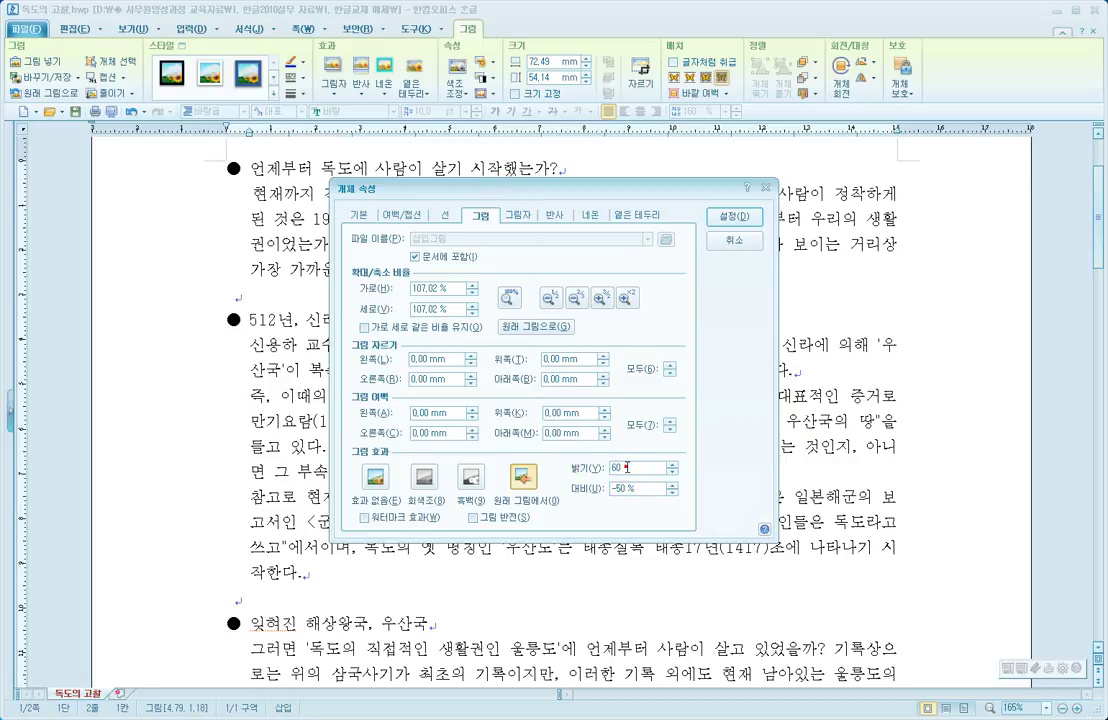
pyautogui.click(735, 215)
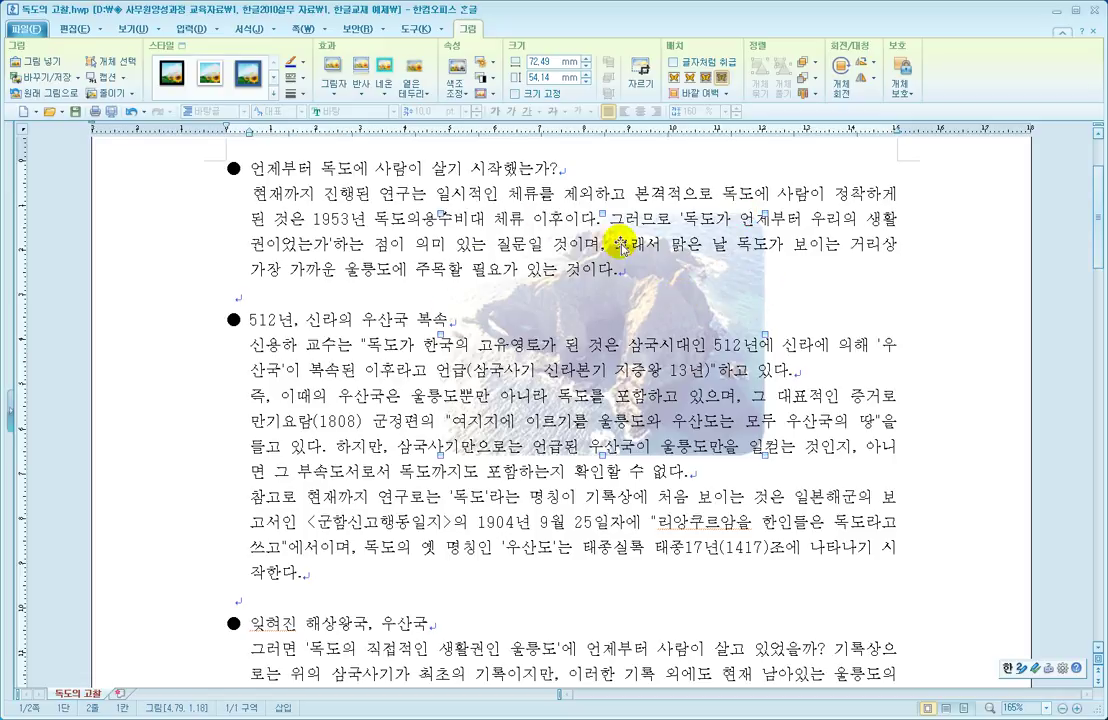
# Set the island picture's brightness (밝기) to 50%
pyautogui.doubleClick(707, 303)
pyautogui.click(632, 469)
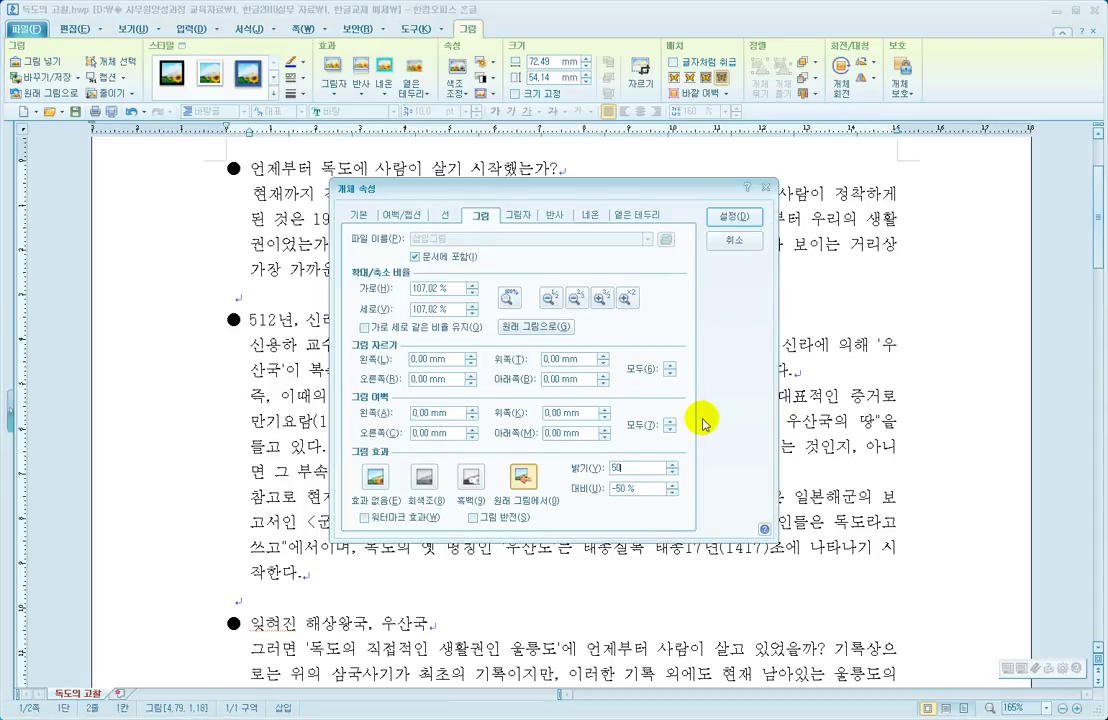
pyautogui.click(720, 216)
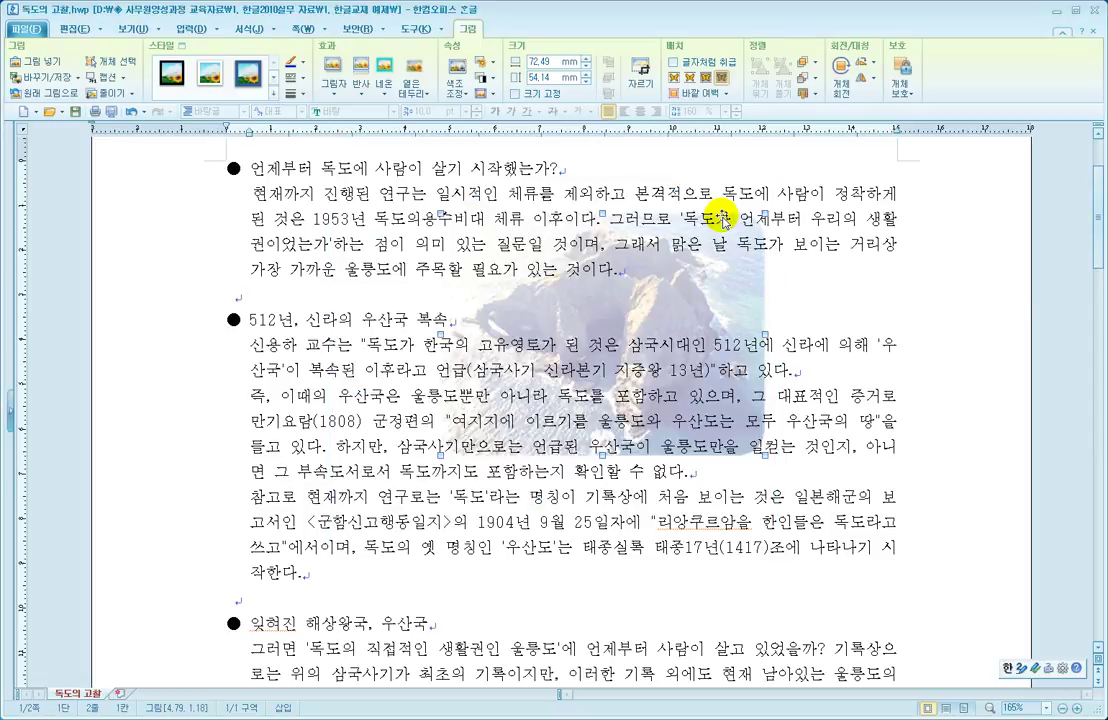
# Move the faded picture up to the start of the first section and resize it to about 81.3 × 60.7 mm
pyautogui.moveTo(673, 289); pyautogui.dragTo(593, 279)
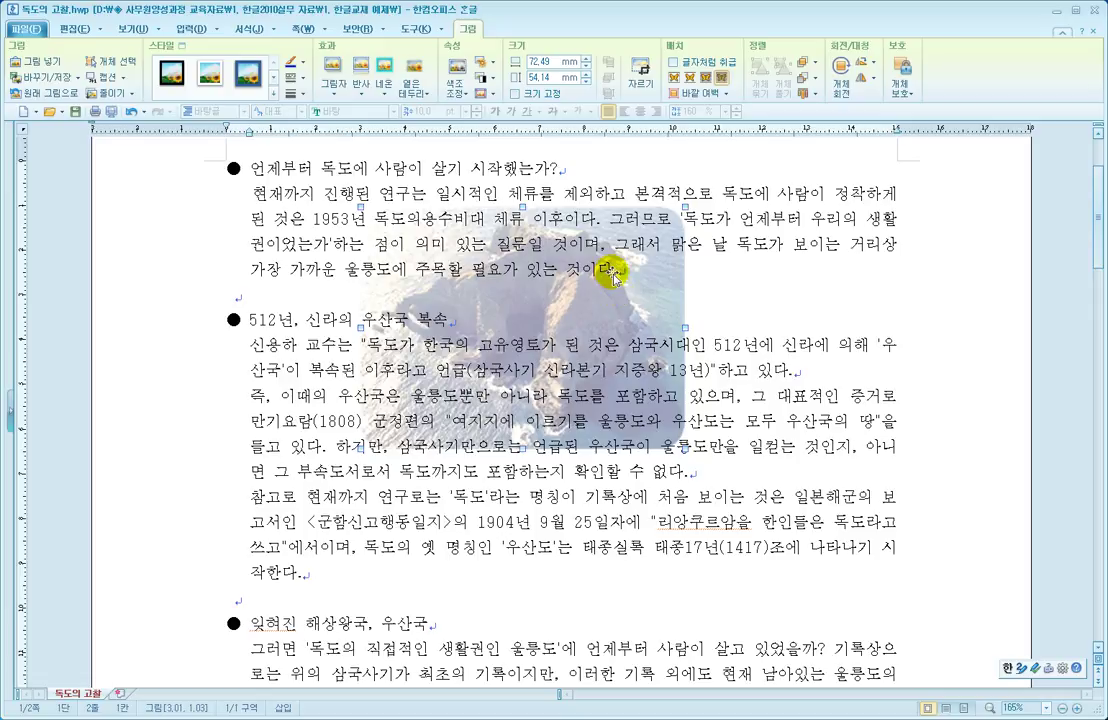
pyautogui.moveTo(470, 248); pyautogui.dragTo(431, 203)
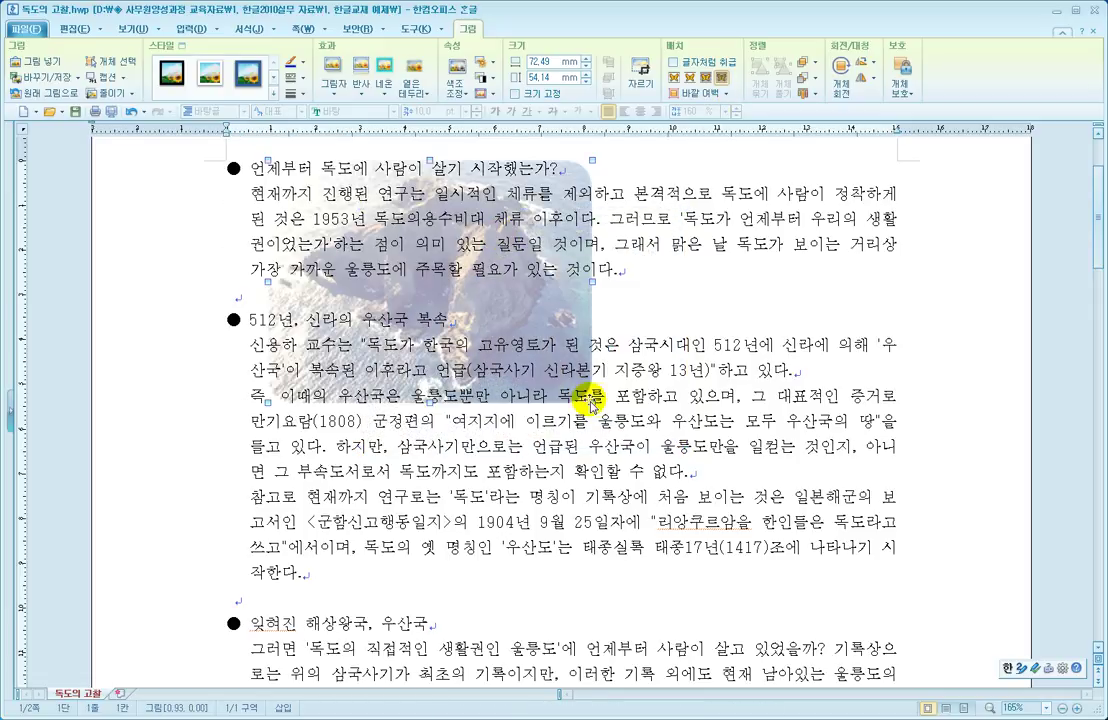
pyautogui.moveTo(592, 400); pyautogui.dragTo(784, 545)
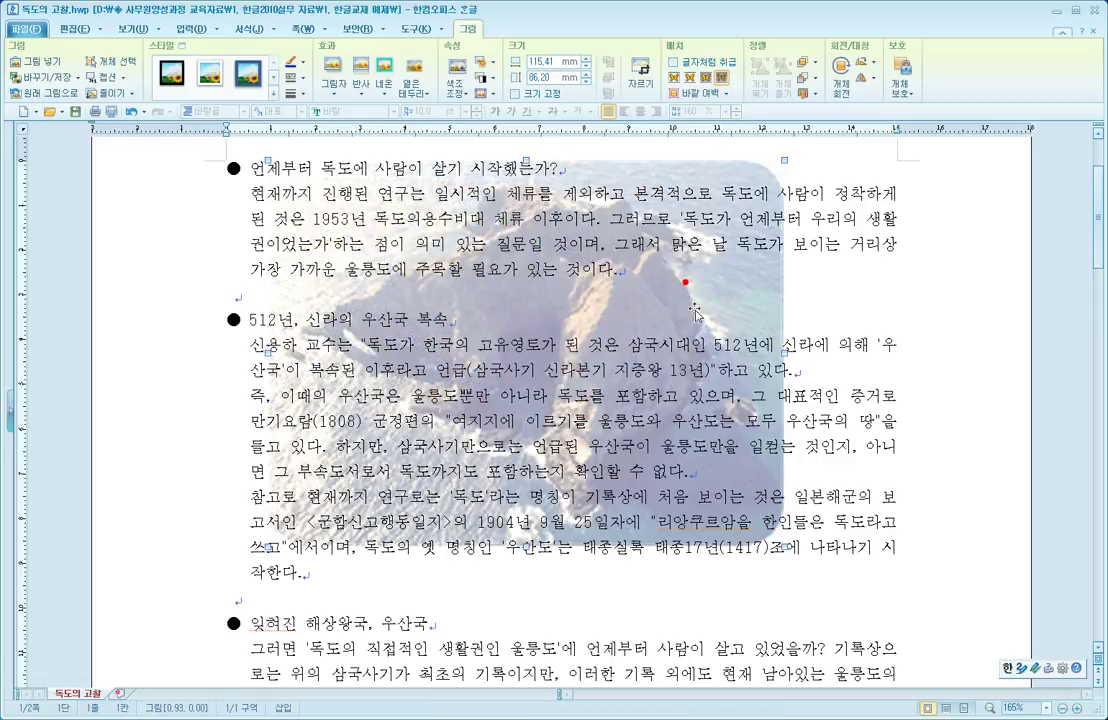
pyautogui.moveTo(784, 545); pyautogui.dragTo(597, 318)
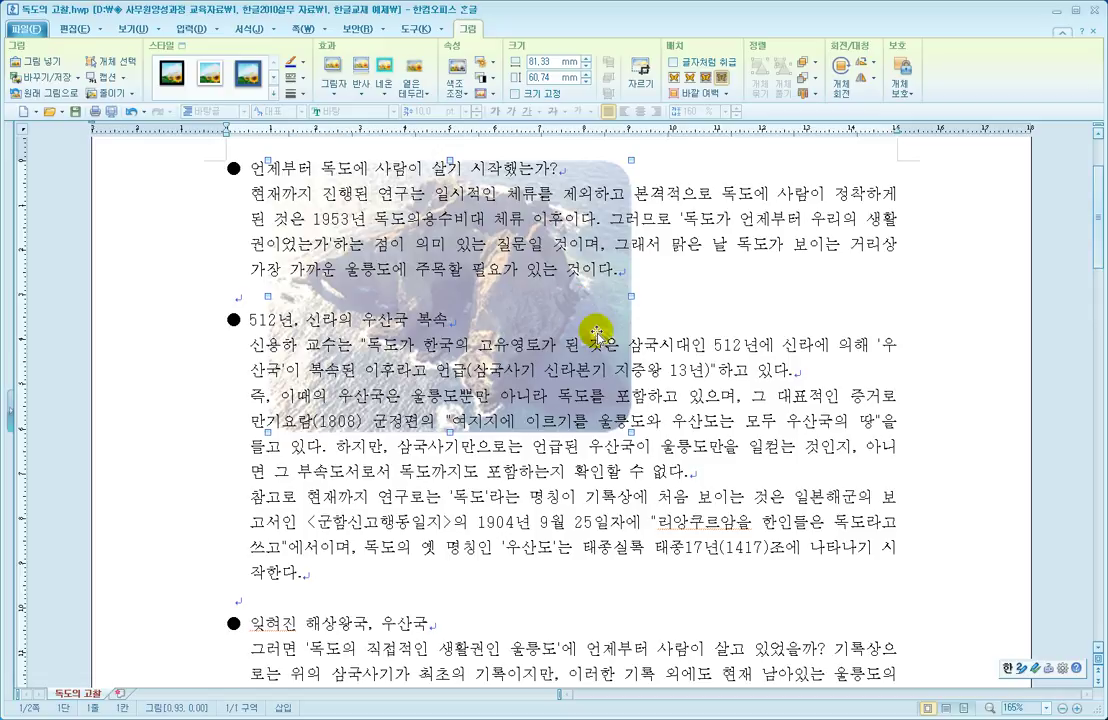
# Wrap the text around the island picture and shrink it to about 32.1 × 24 mm beside the first heading
pyautogui.click(672, 79)
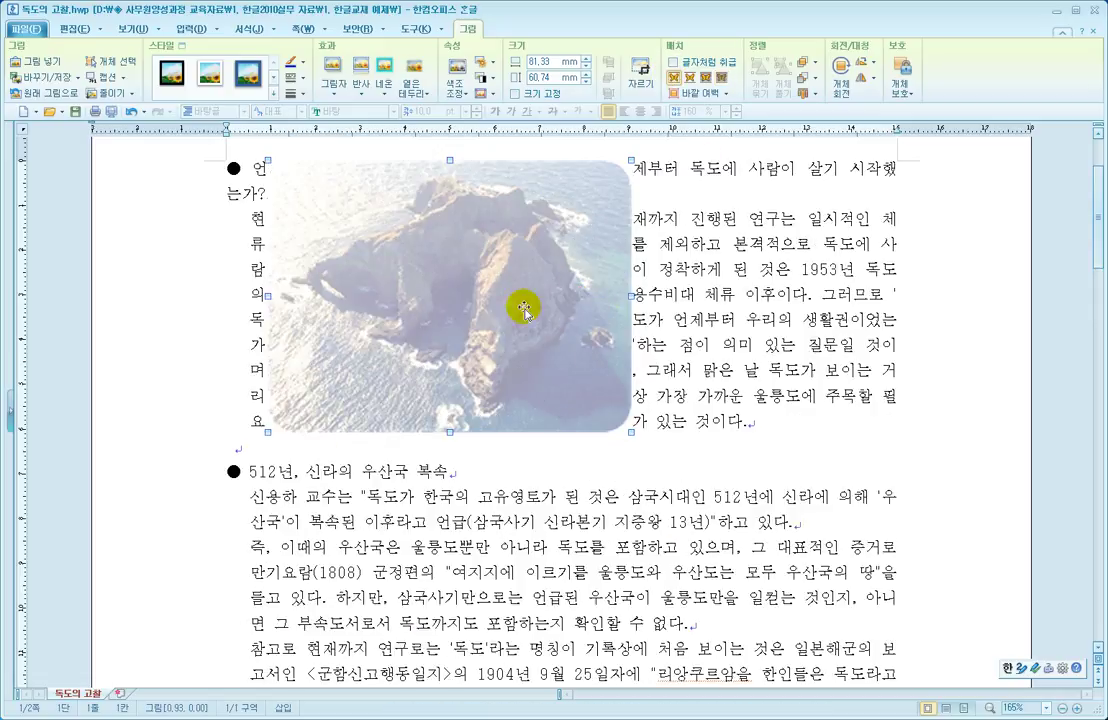
pyautogui.moveTo(631, 433); pyautogui.dragTo(410, 218)
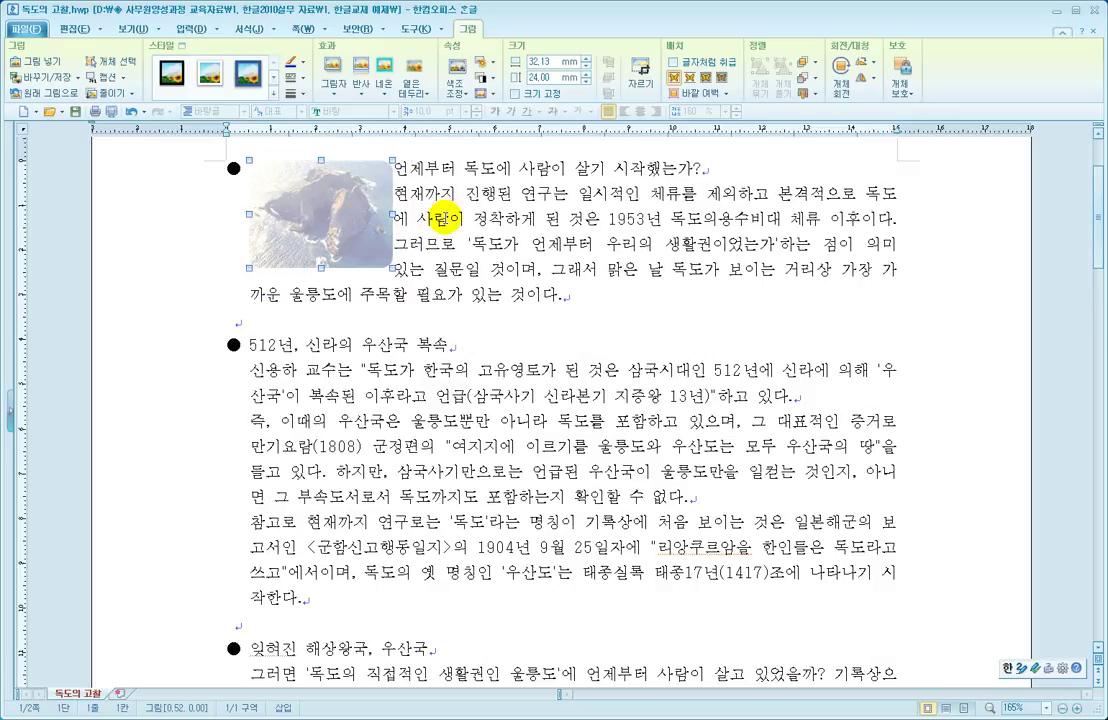
# Reset the island picture's colour tone adjustment to 효과 없음
pyautogui.click(458, 218)
pyautogui.scroll(3, 395, 283)
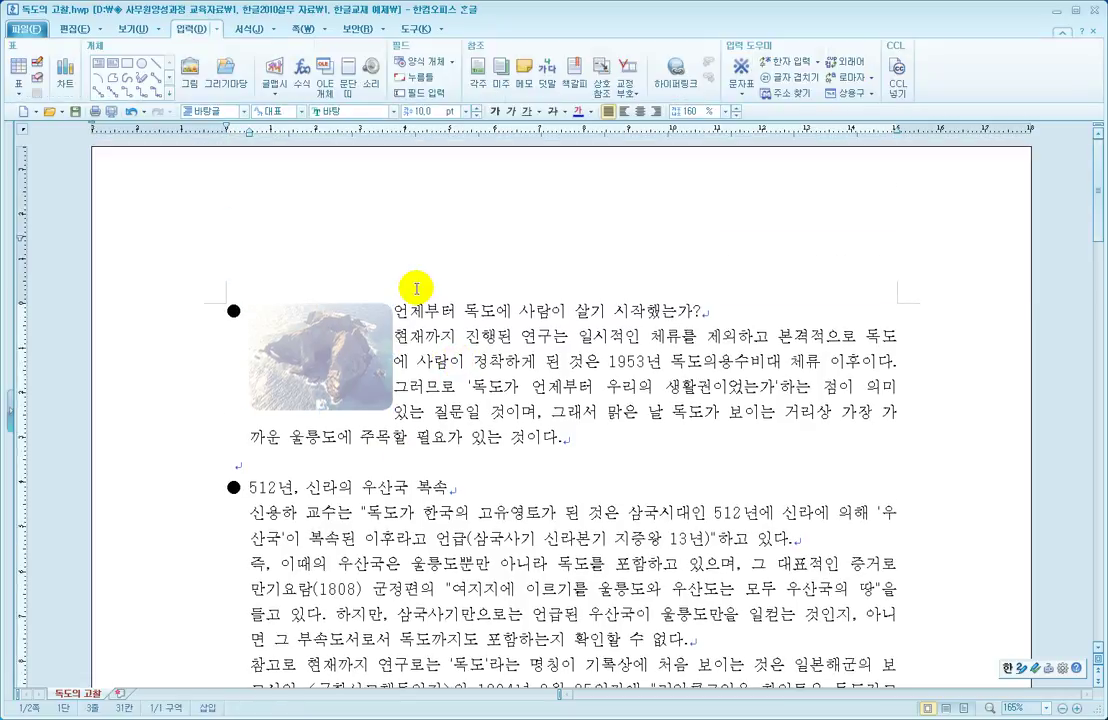
pyautogui.click(347, 333)
pyautogui.scroll(-2, 358, 320)
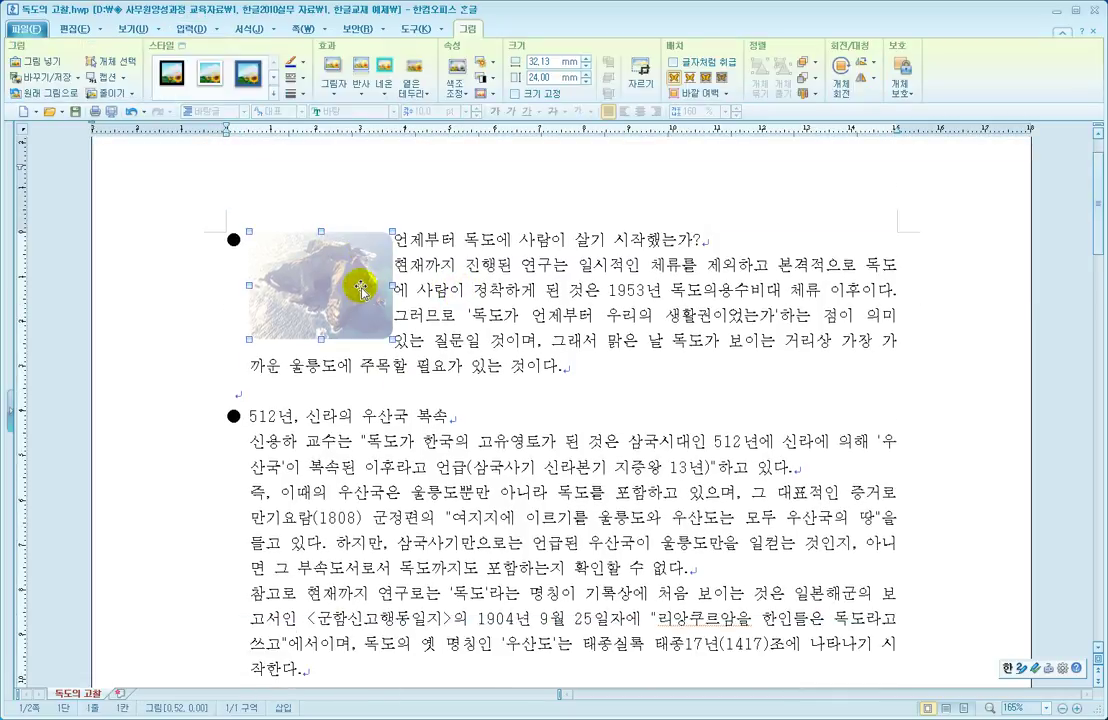
pyautogui.click(357, 287)
pyautogui.click(455, 88)
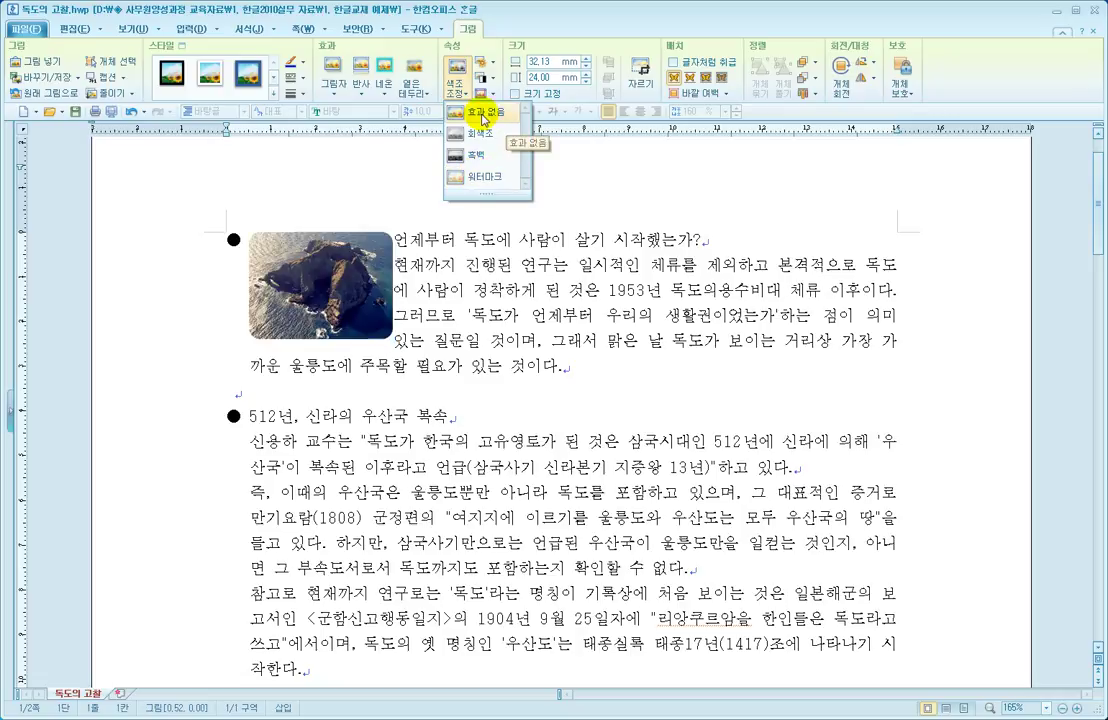
pyautogui.click(484, 118)
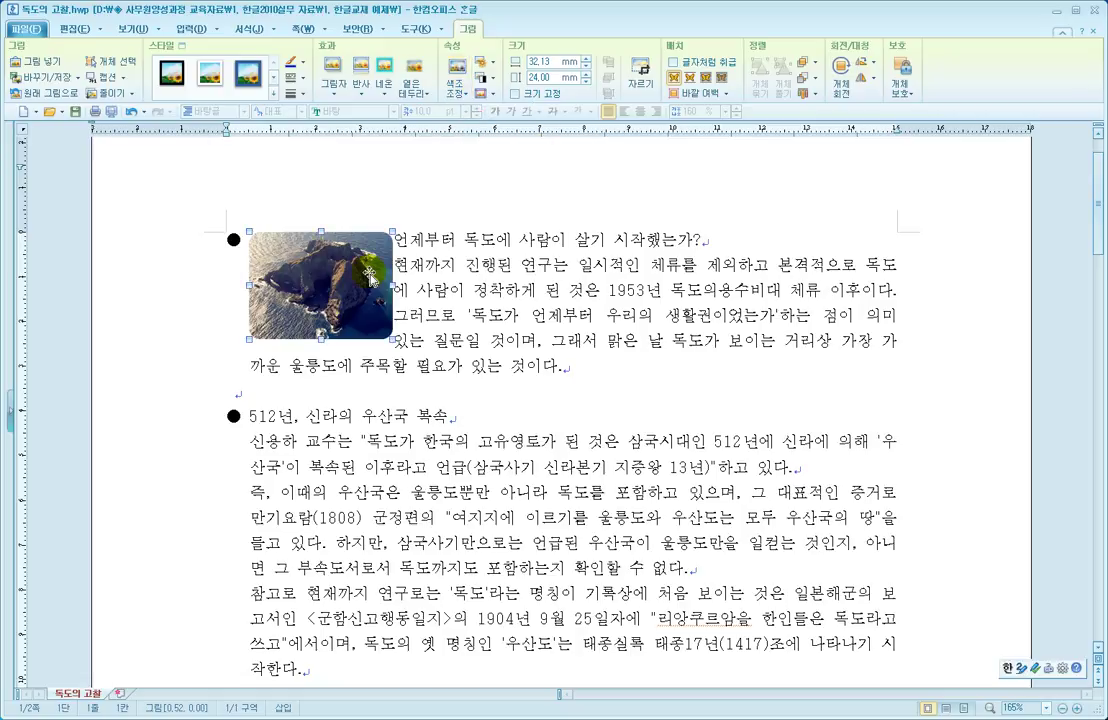
# Set the picture effect in the island picture's properties to 원래 그림에서
pyautogui.doubleClick(320, 266)
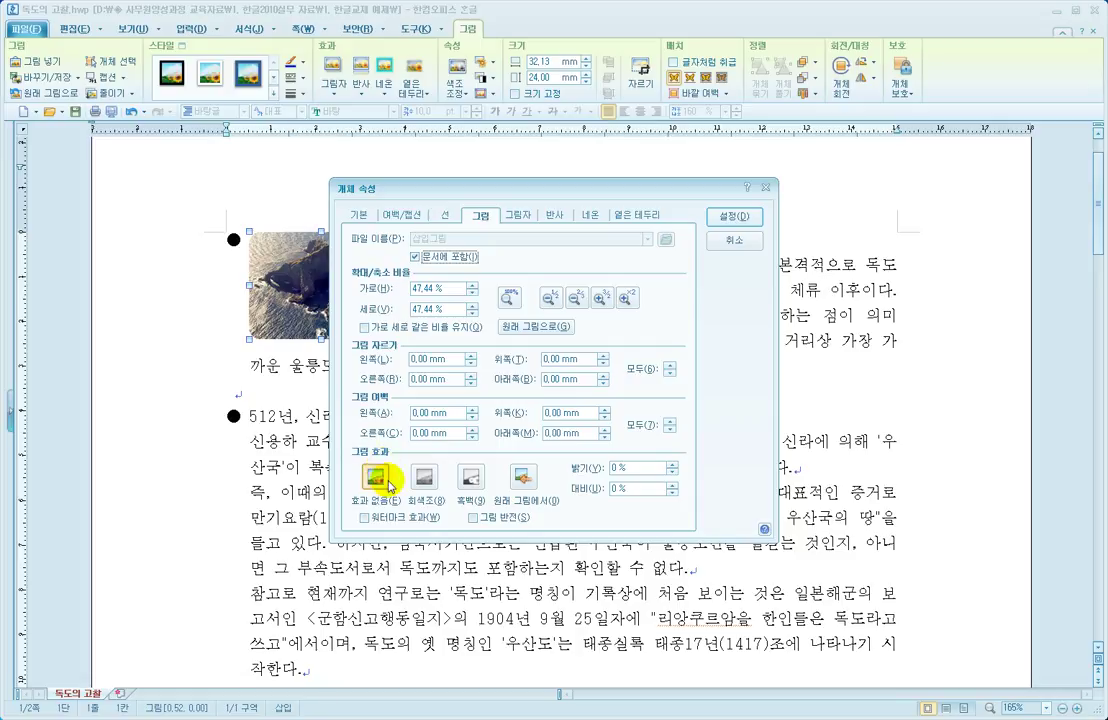
pyautogui.click(522, 477)
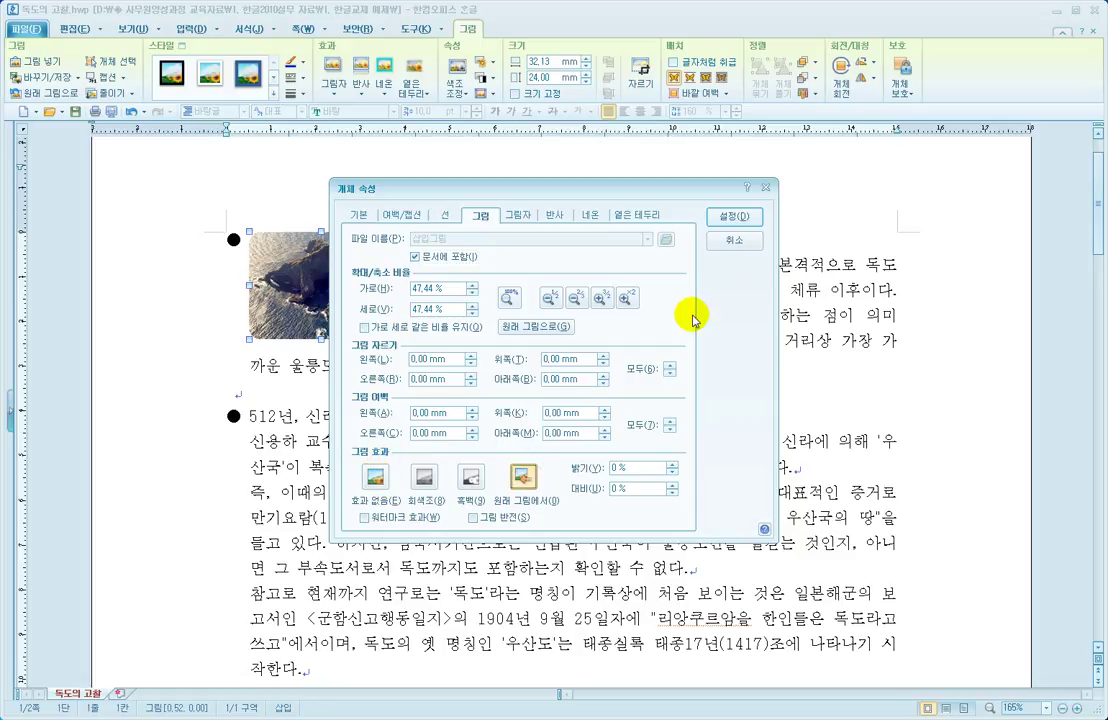
pyautogui.click(734, 216)
pyautogui.click(466, 267)
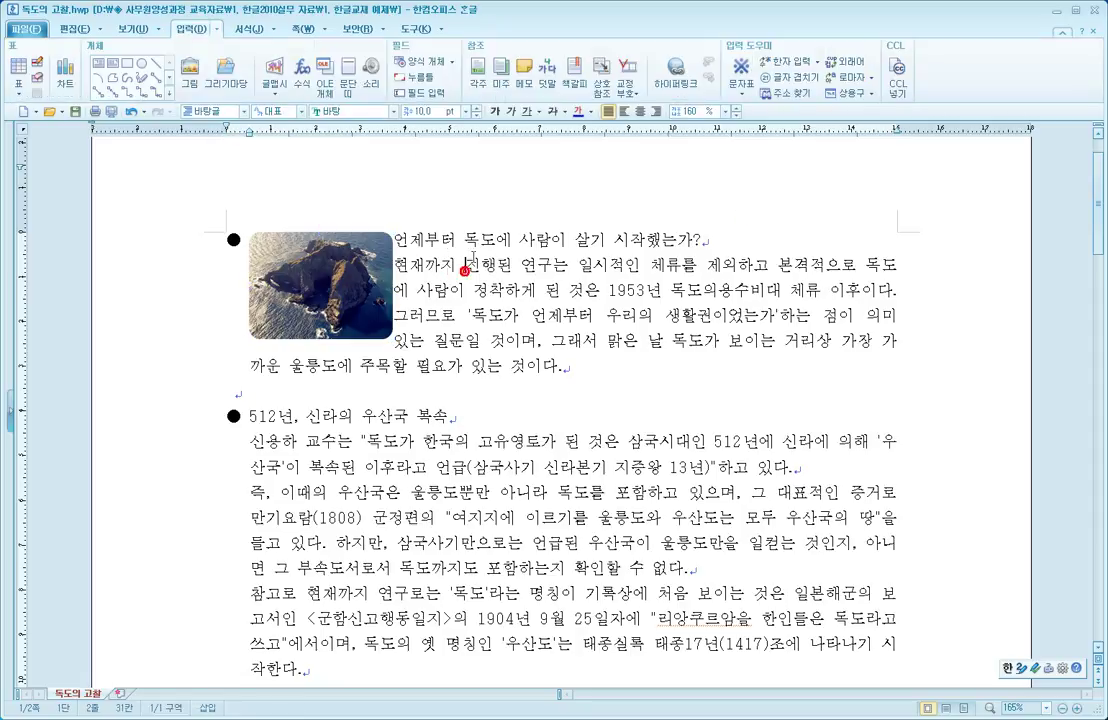
# Alternate between selecting the small island picture and placing the cursor in the adjacent text to examine how the text wraps around it
pyautogui.click(318, 258)
pyautogui.click(451, 268)
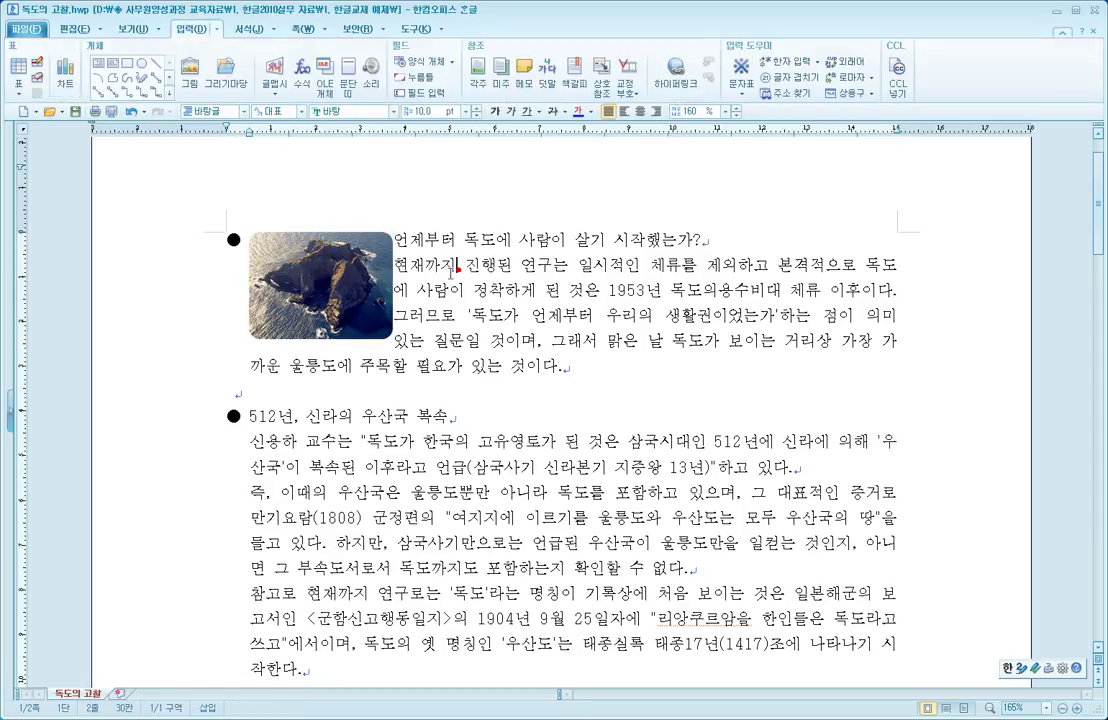
pyautogui.click(316, 264)
pyautogui.click(412, 236)
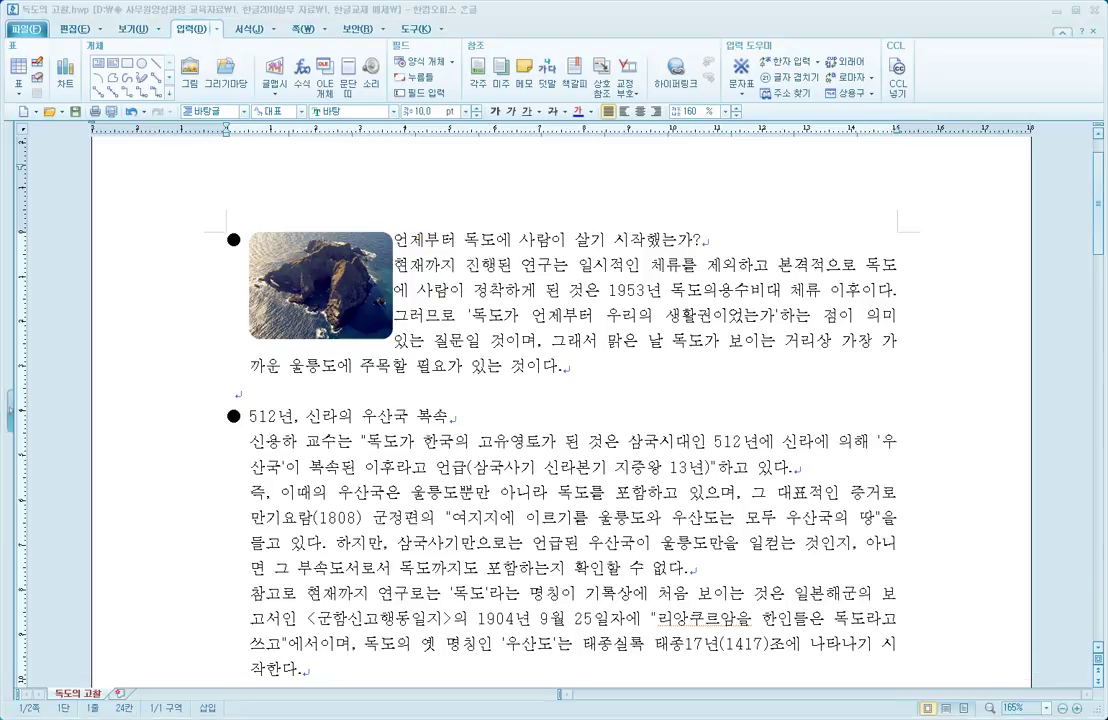
pyautogui.click(491, 265)
pyautogui.click(433, 268)
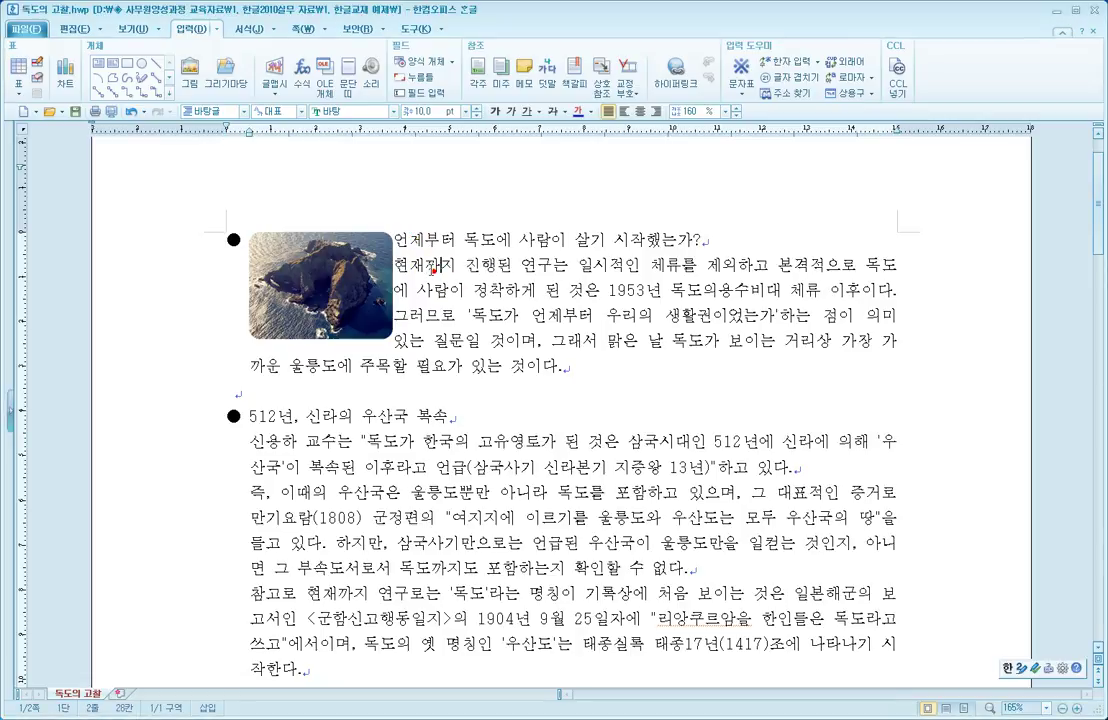
pyautogui.click(364, 268)
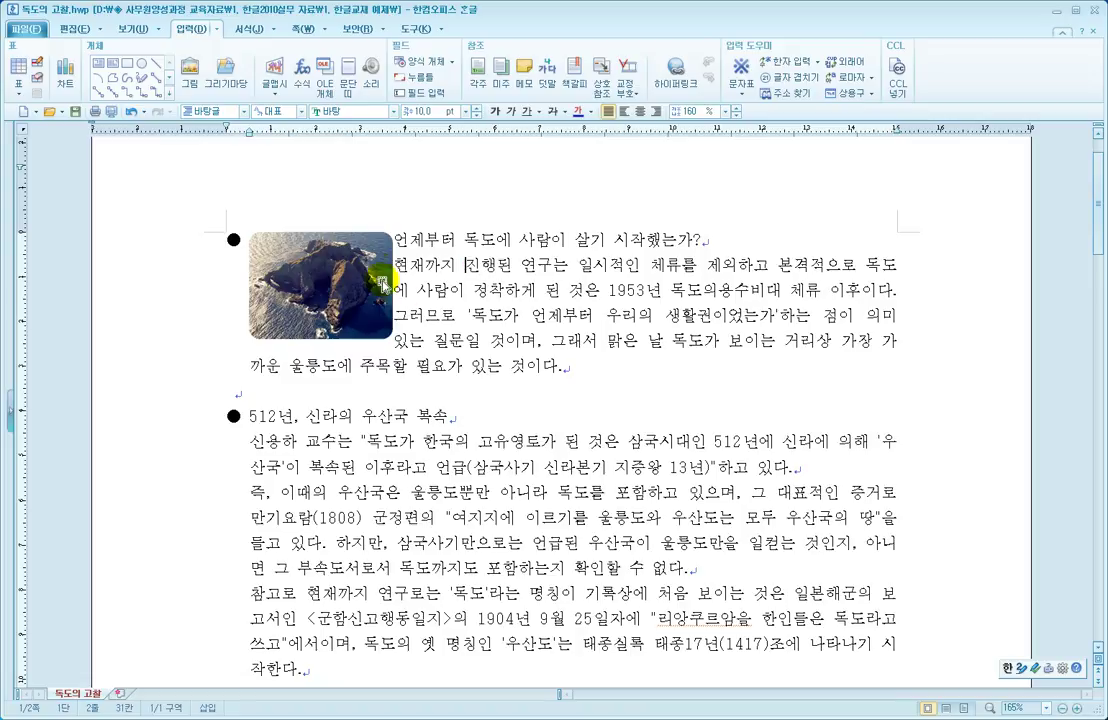
pyautogui.click(322, 222)
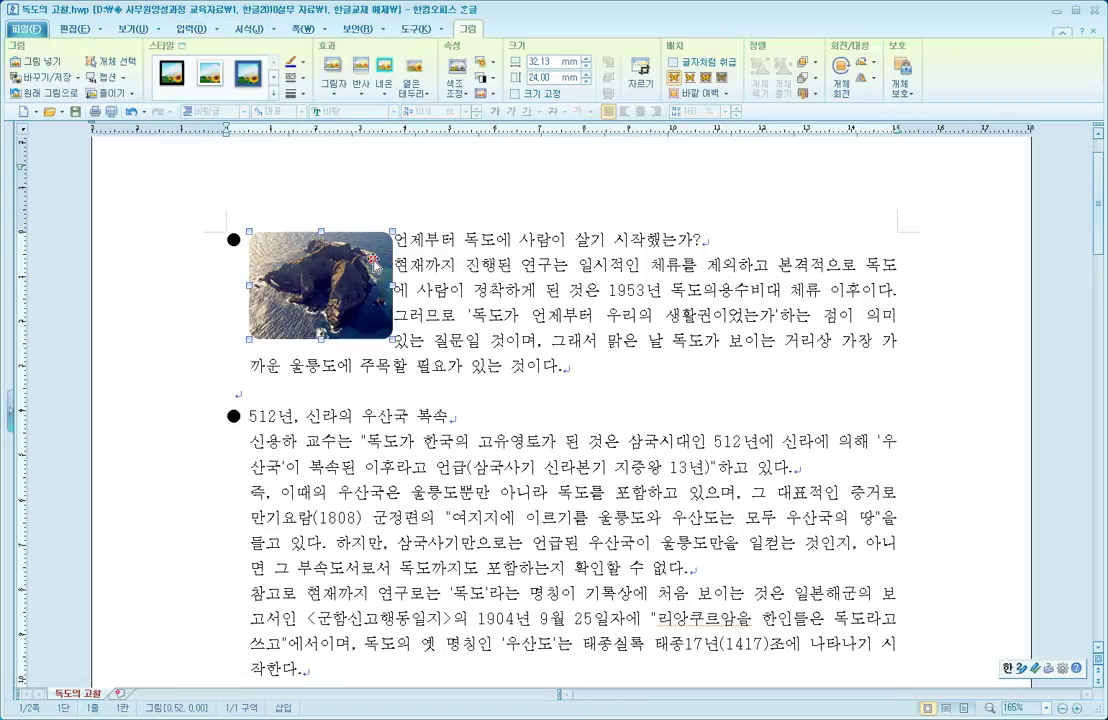
pyautogui.click(441, 245)
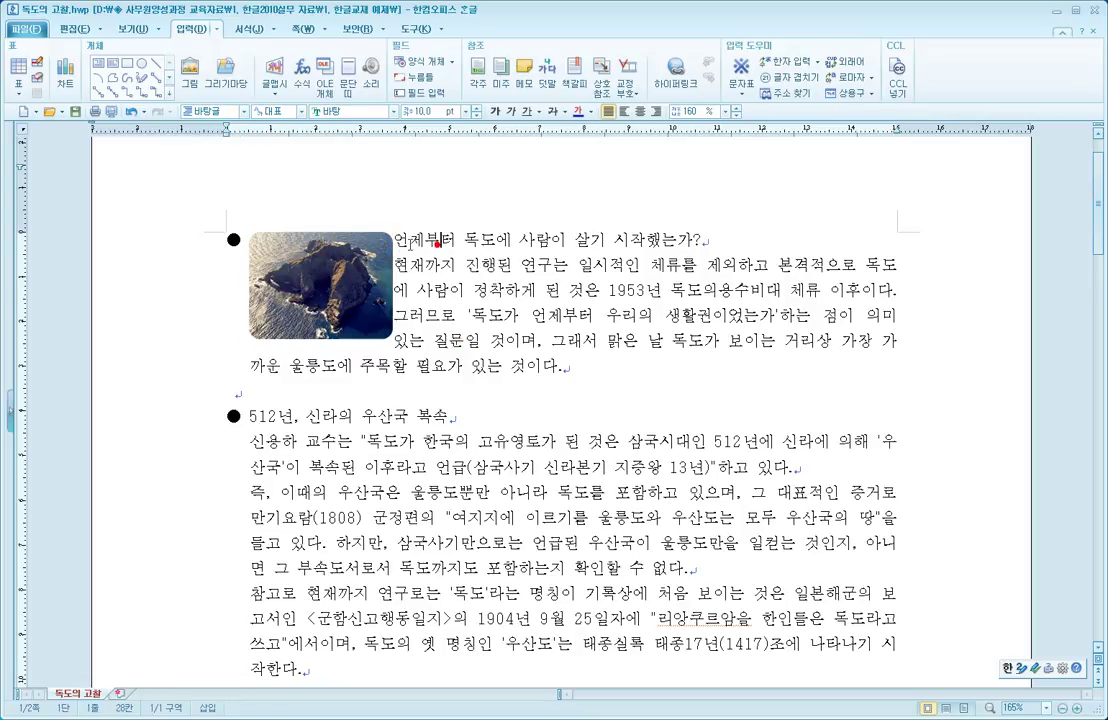
# Compare the island picture's right edge with the start of the adjacent text lines to check their spacing
pyautogui.click(394, 293)
pyautogui.click(391, 230)
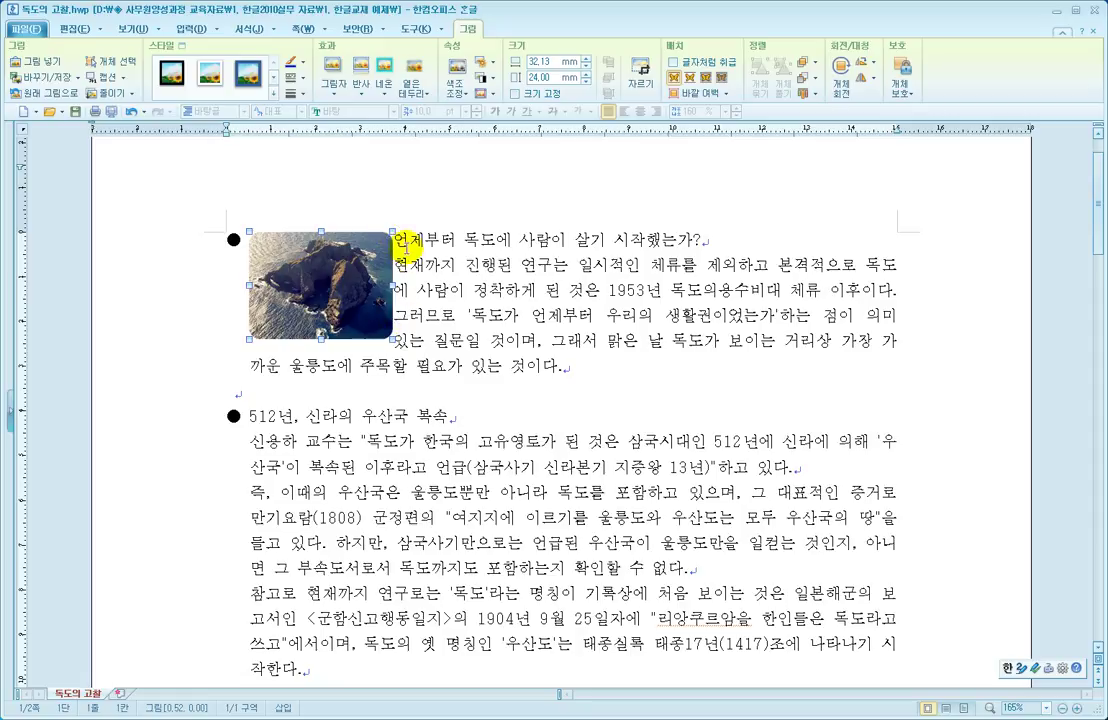
pyautogui.click(398, 236)
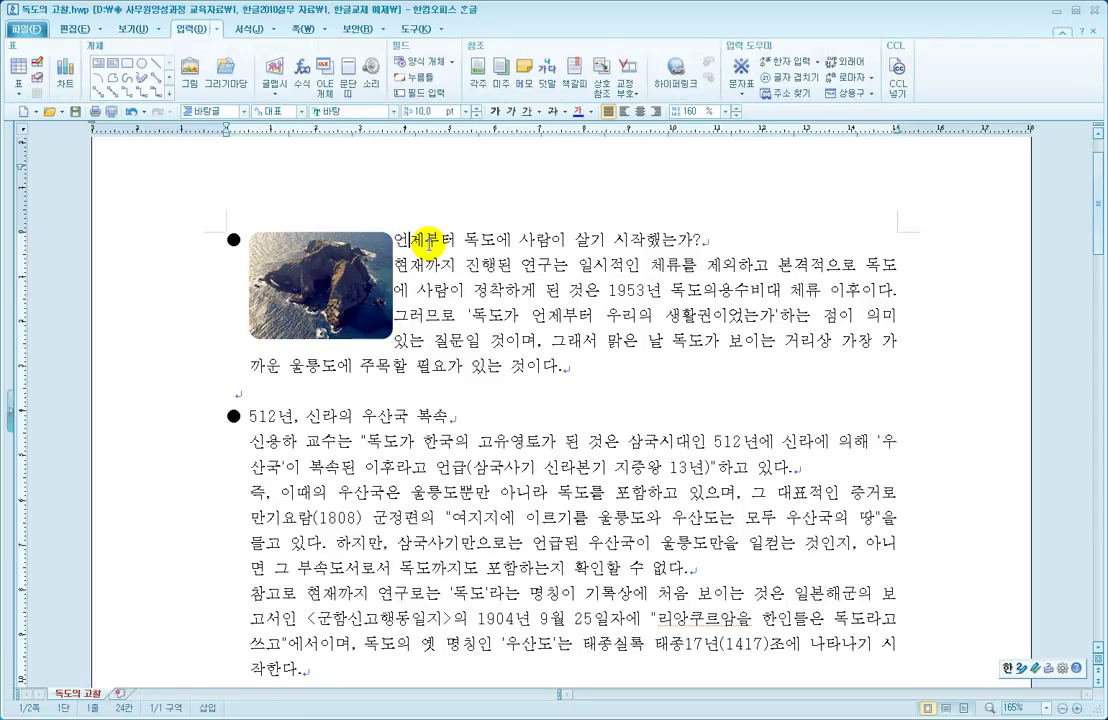
pyautogui.click(470, 267)
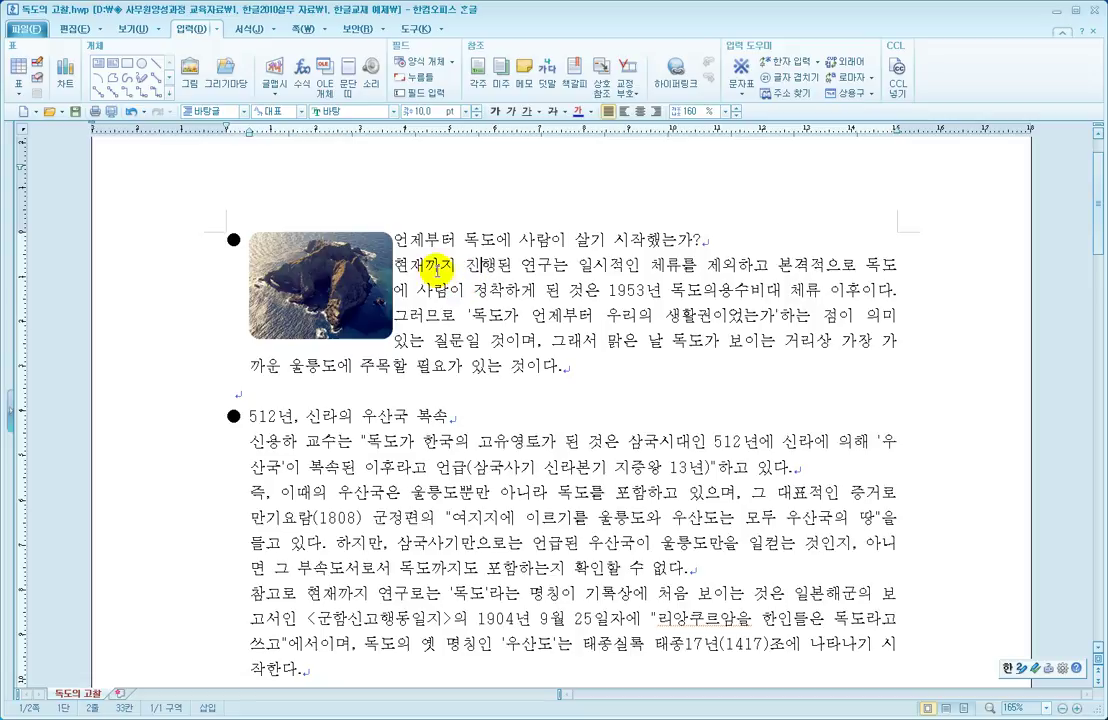
# Set the island picture's right outer margin to 3 mm in its object properties
pyautogui.click(345, 279)
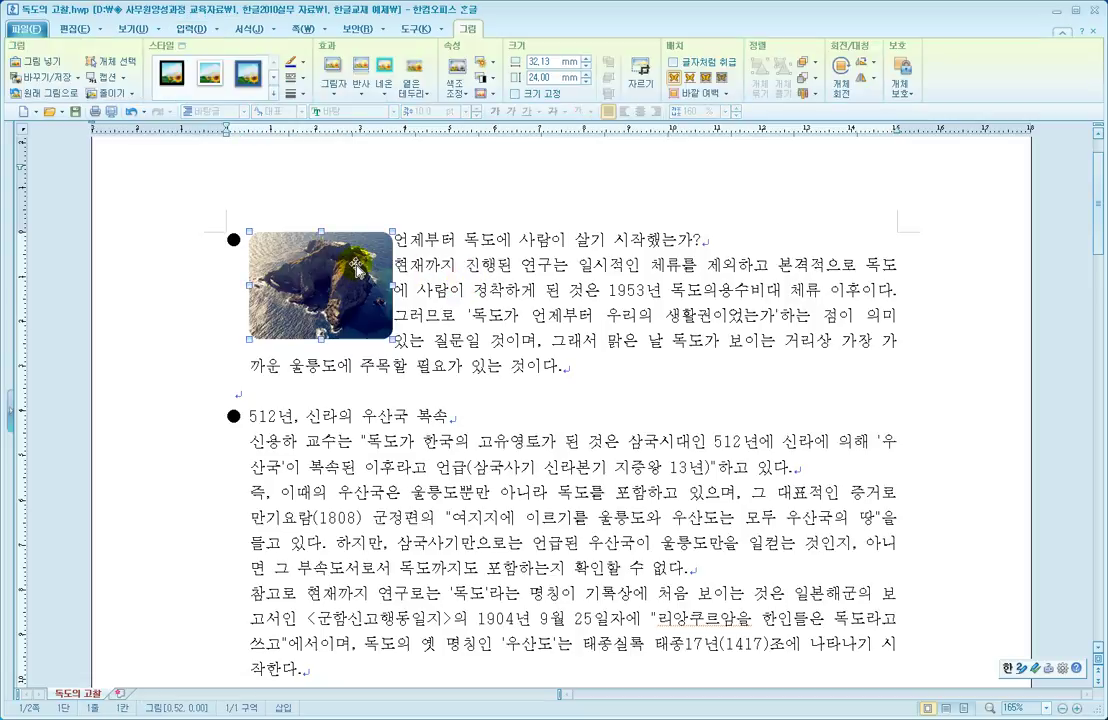
pyautogui.doubleClick(355, 270)
pyautogui.moveTo(414, 199); pyautogui.dragTo(469, 178)
pyautogui.click(412, 194)
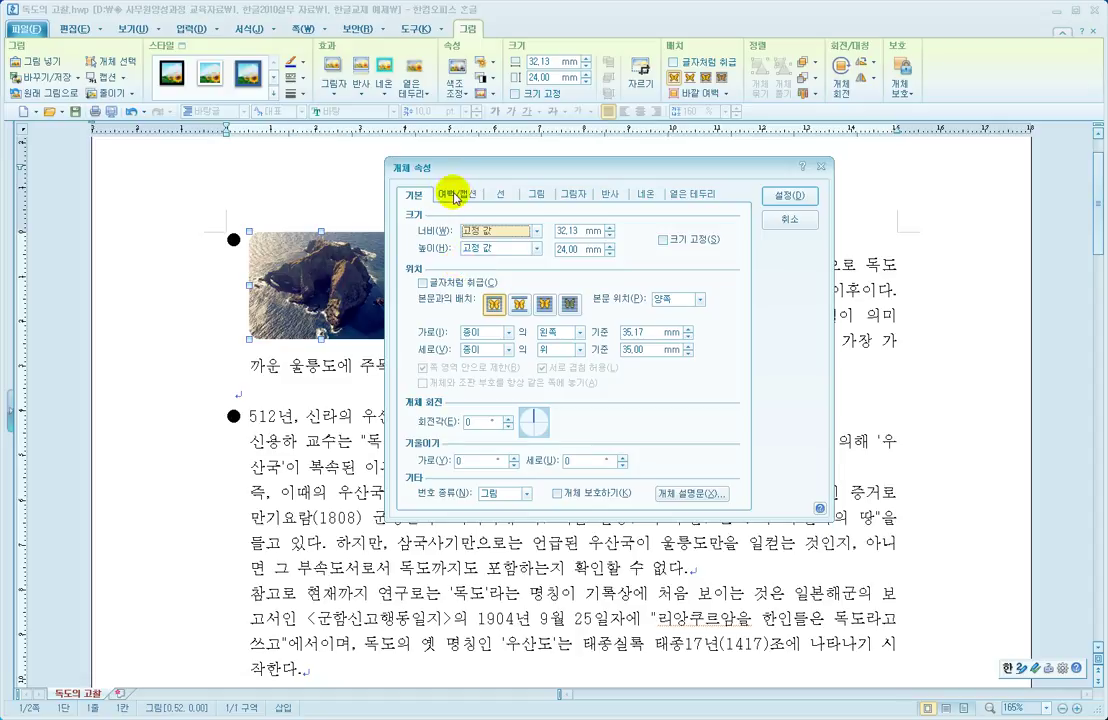
pyautogui.moveTo(457, 168); pyautogui.dragTo(521, 167)
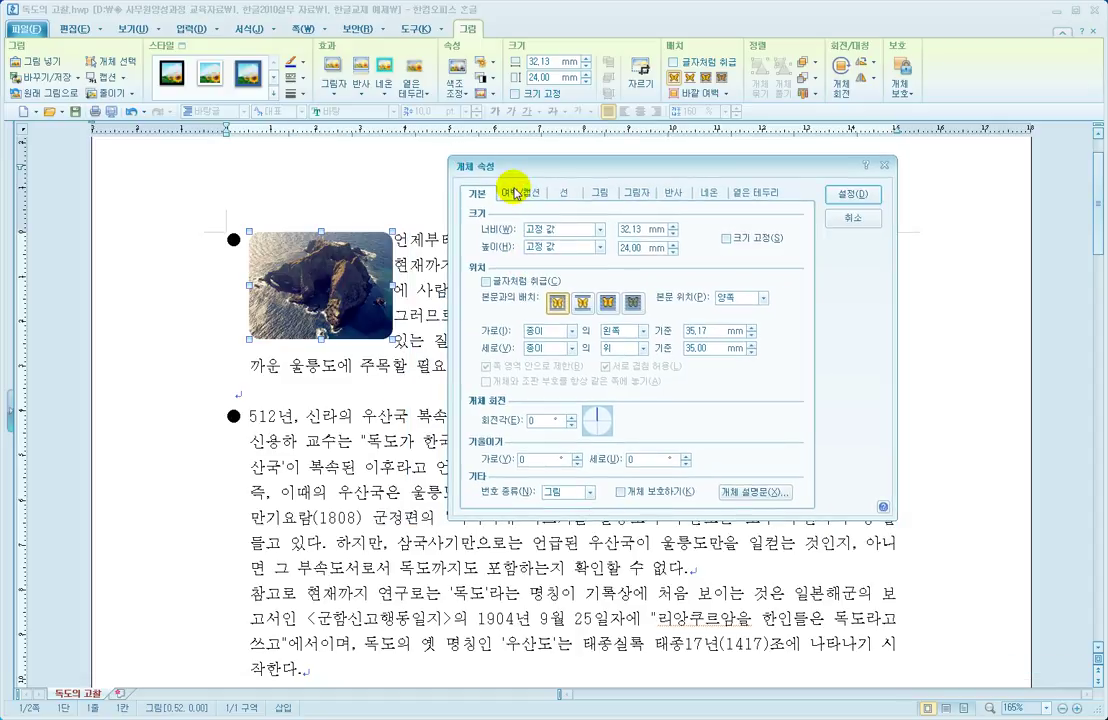
pyautogui.click(515, 195)
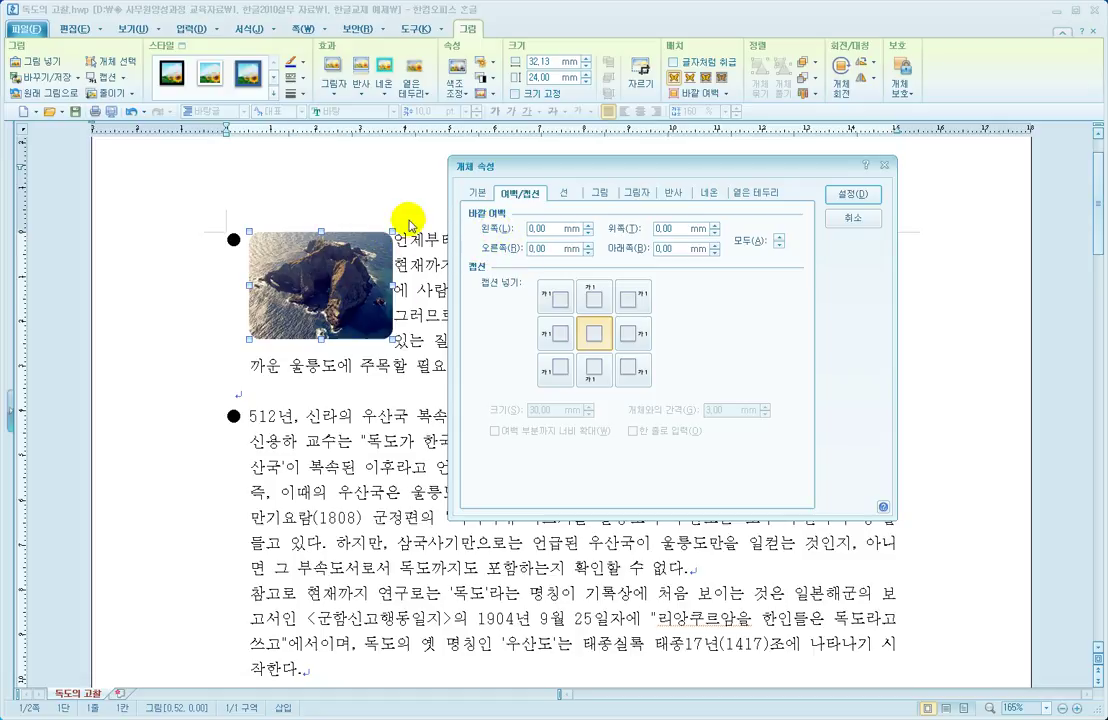
pyautogui.click(549, 248)
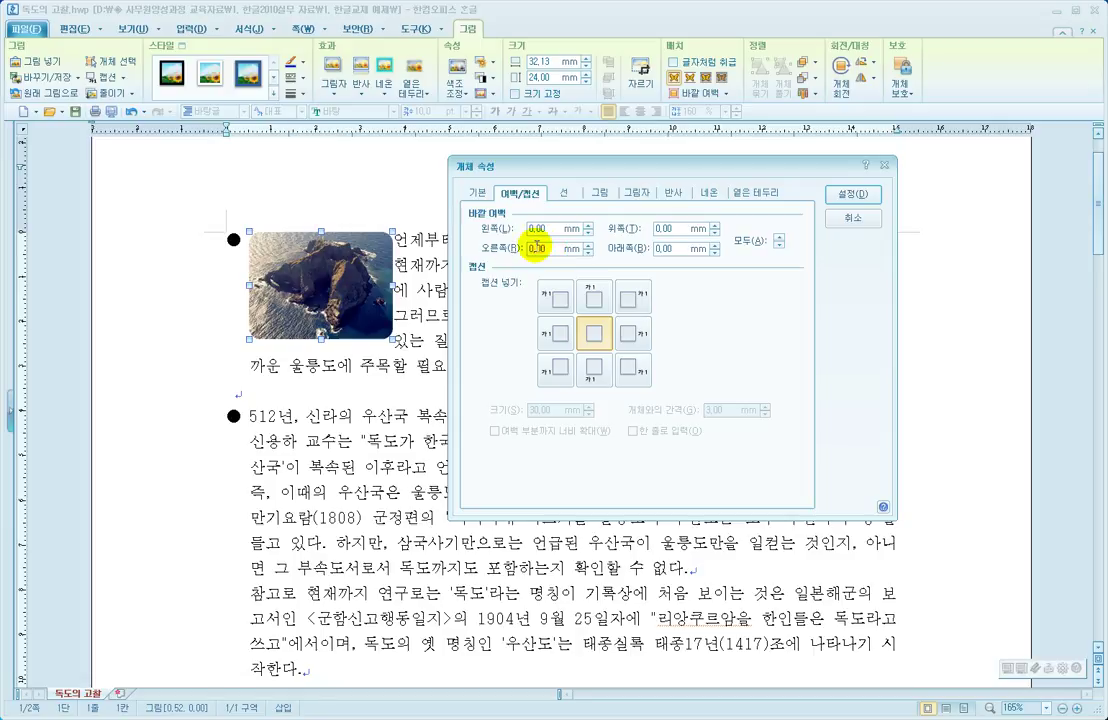
pyautogui.click(589, 245)
pyautogui.click(589, 245)
pyautogui.click(589, 245)
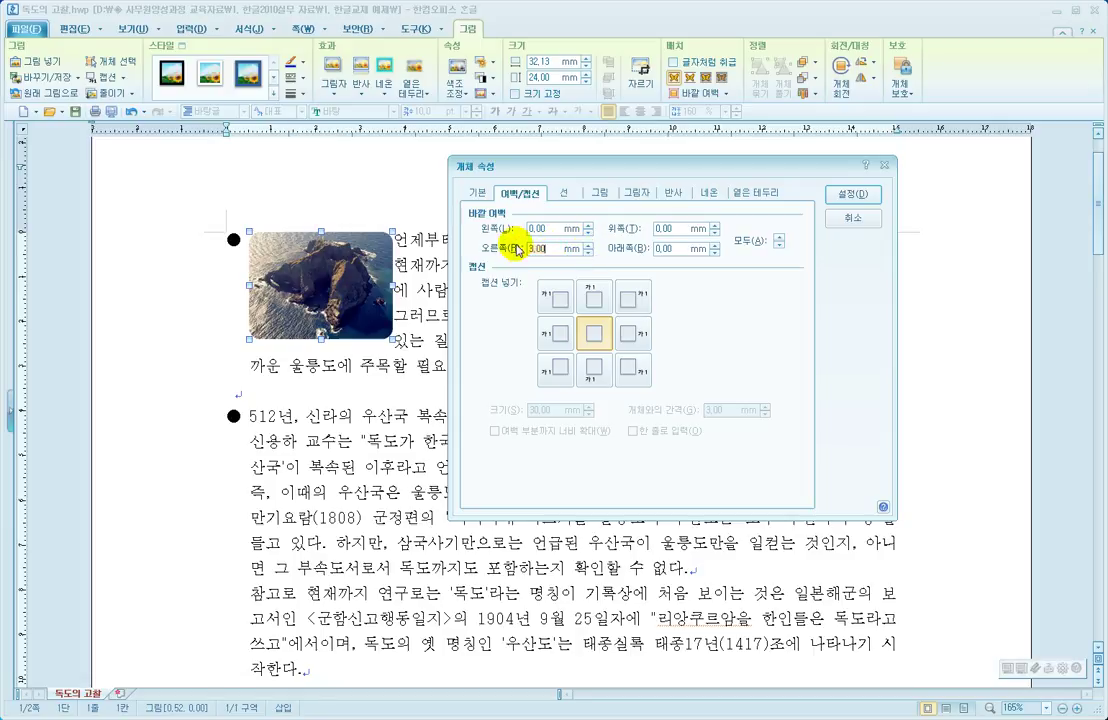
pyautogui.click(852, 193)
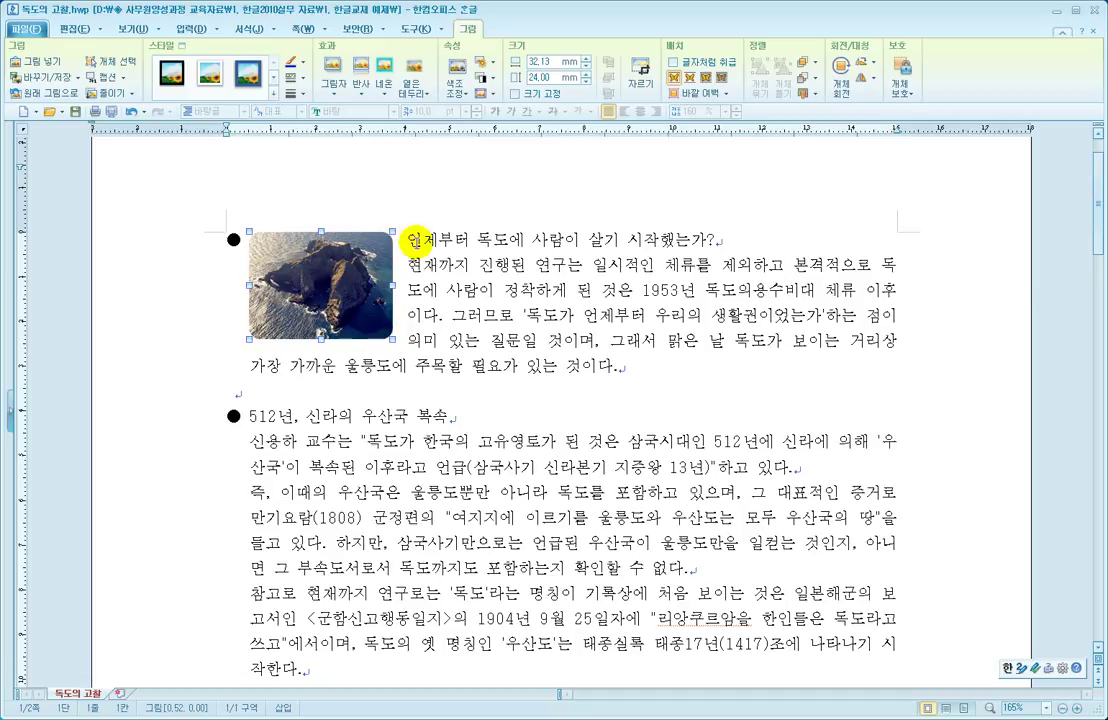
# Examine the gap between the island picture and the wrapped text, alternating between the picture and the text lines
pyautogui.click(413, 240)
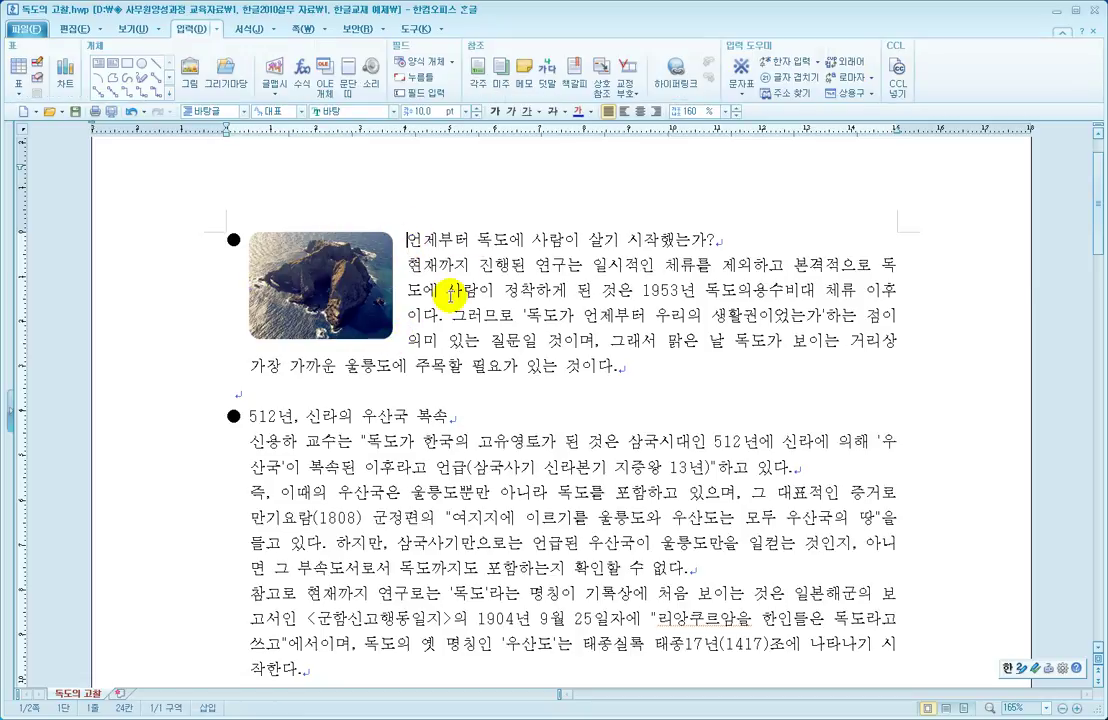
pyautogui.click(546, 261)
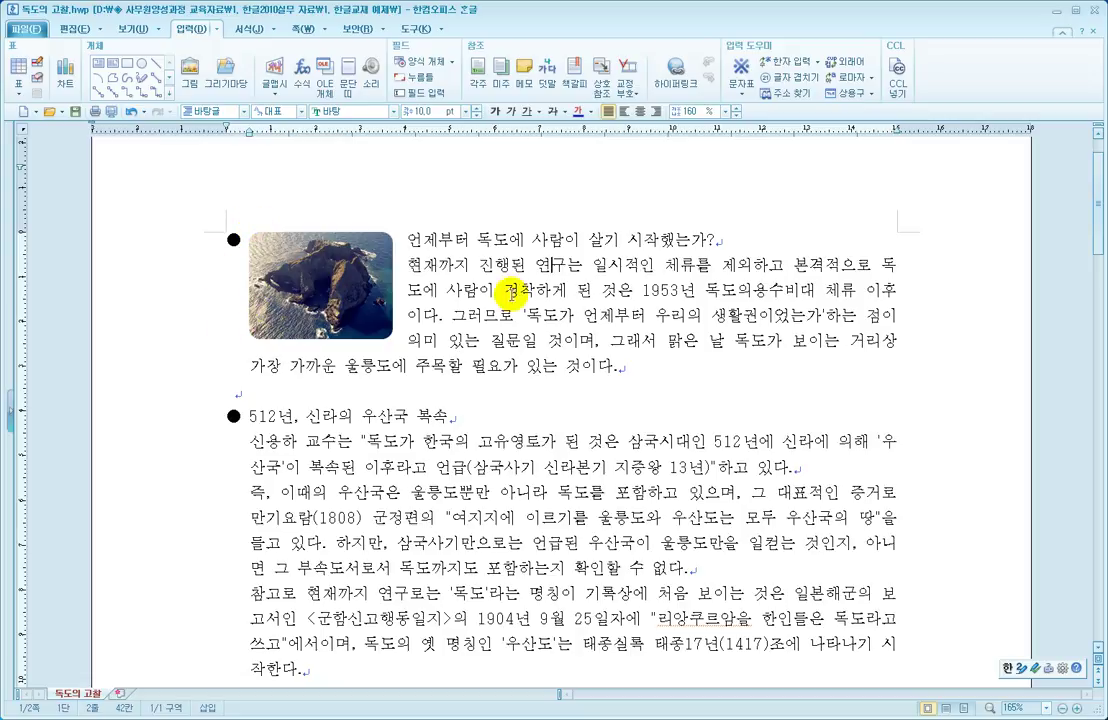
pyautogui.click(321, 281)
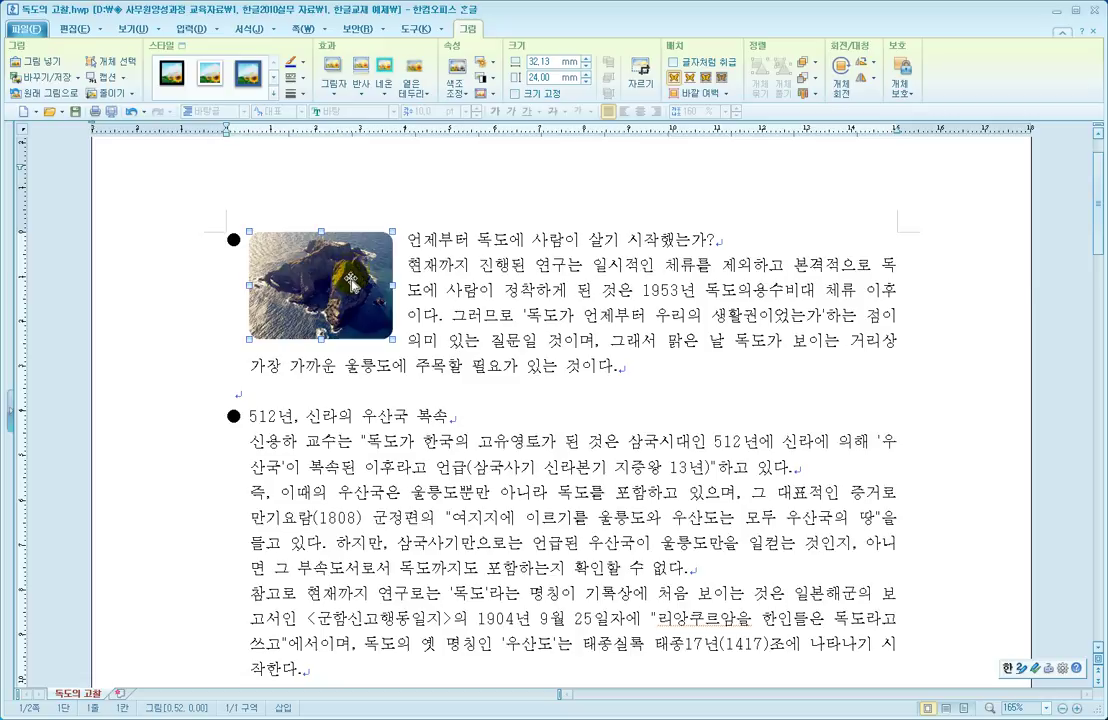
pyautogui.click(451, 272)
pyautogui.click(298, 249)
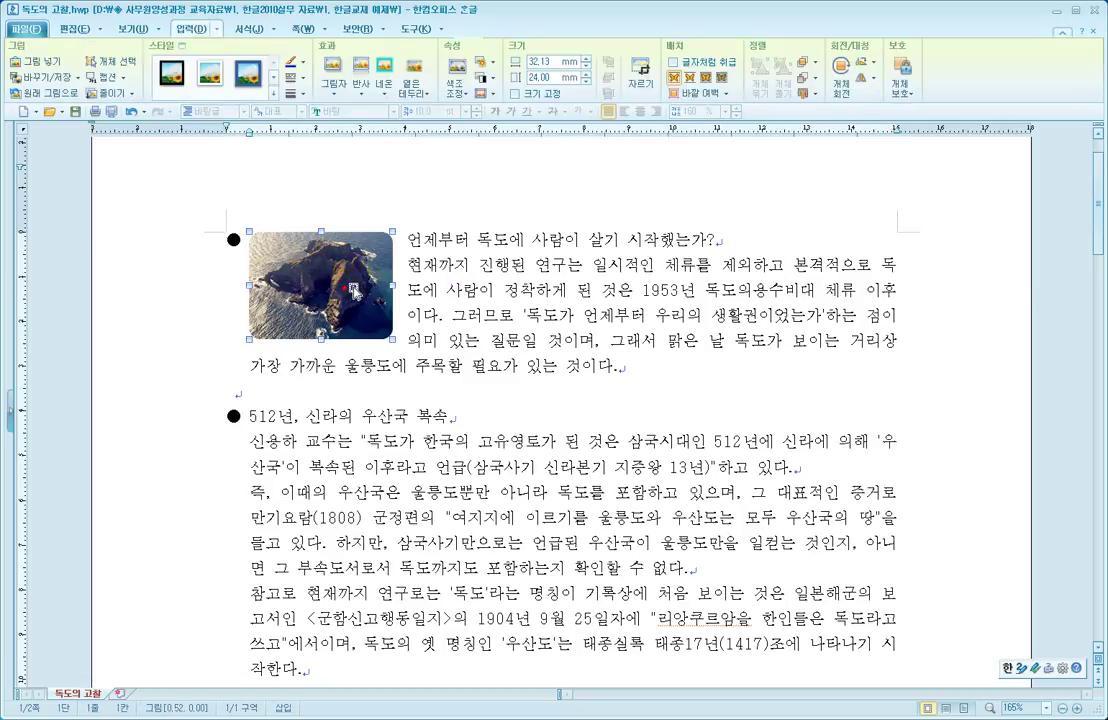
pyautogui.click(557, 265)
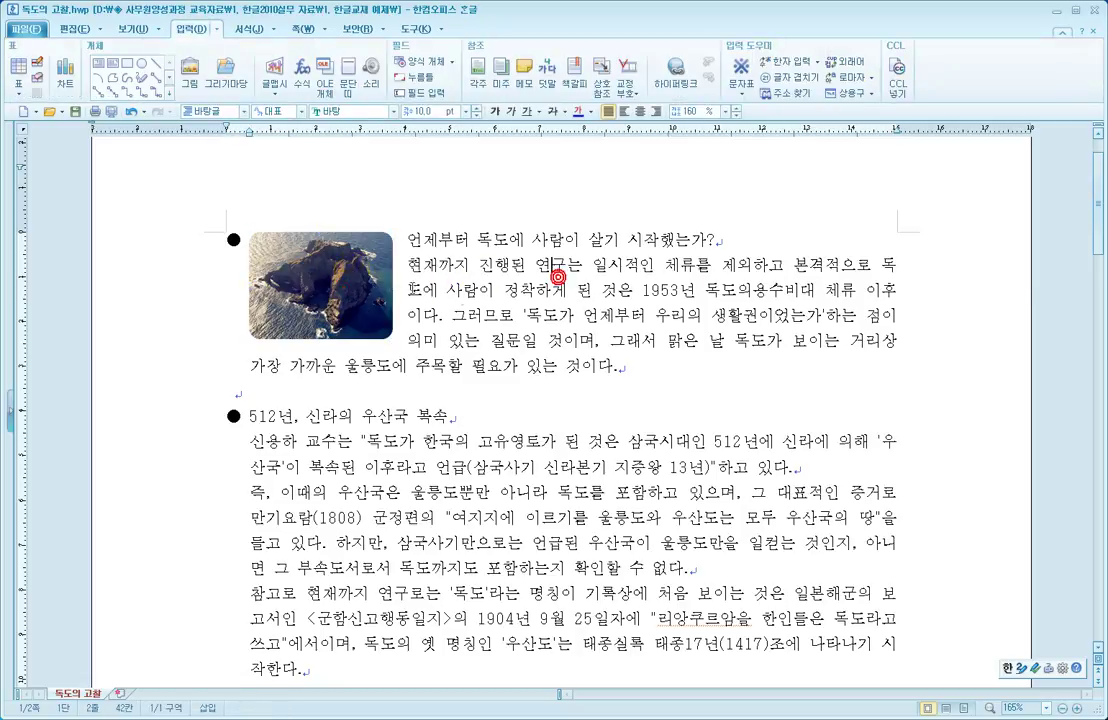
pyautogui.click(317, 281)
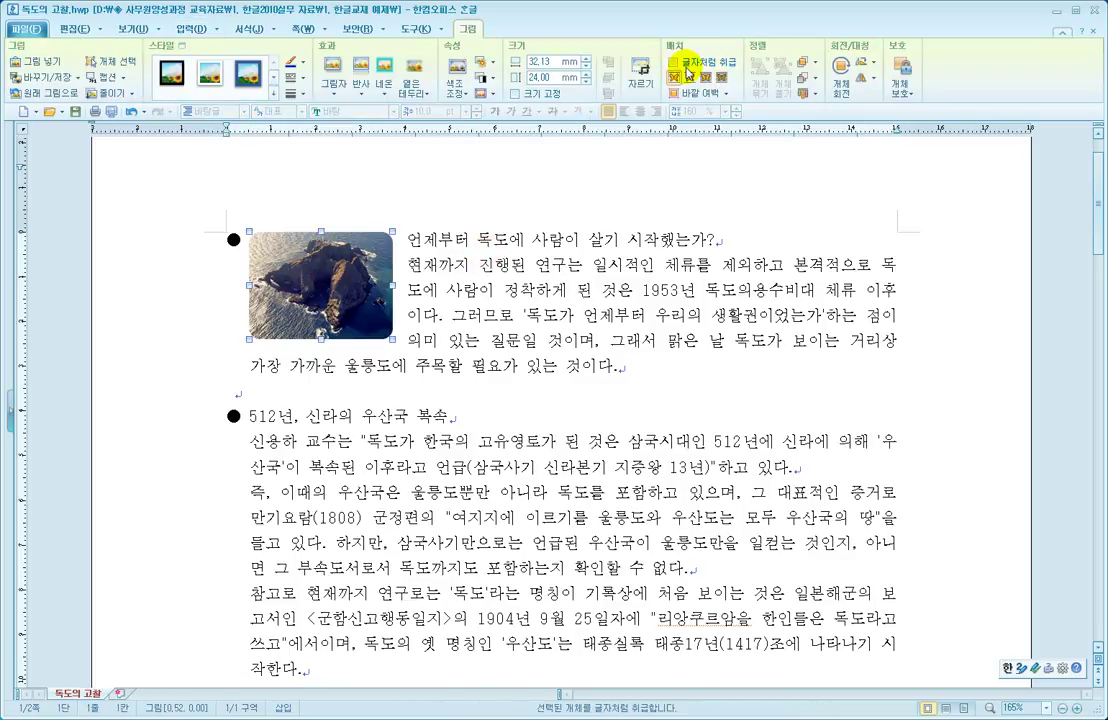
# Add the text 연희직업전문학원 on a new line at the end of the document
pyautogui.click(453, 287)
pyautogui.scroll(-2, 491, 287)
pyautogui.scroll(-20, 491, 287)
pyautogui.scroll(4, 491, 287)
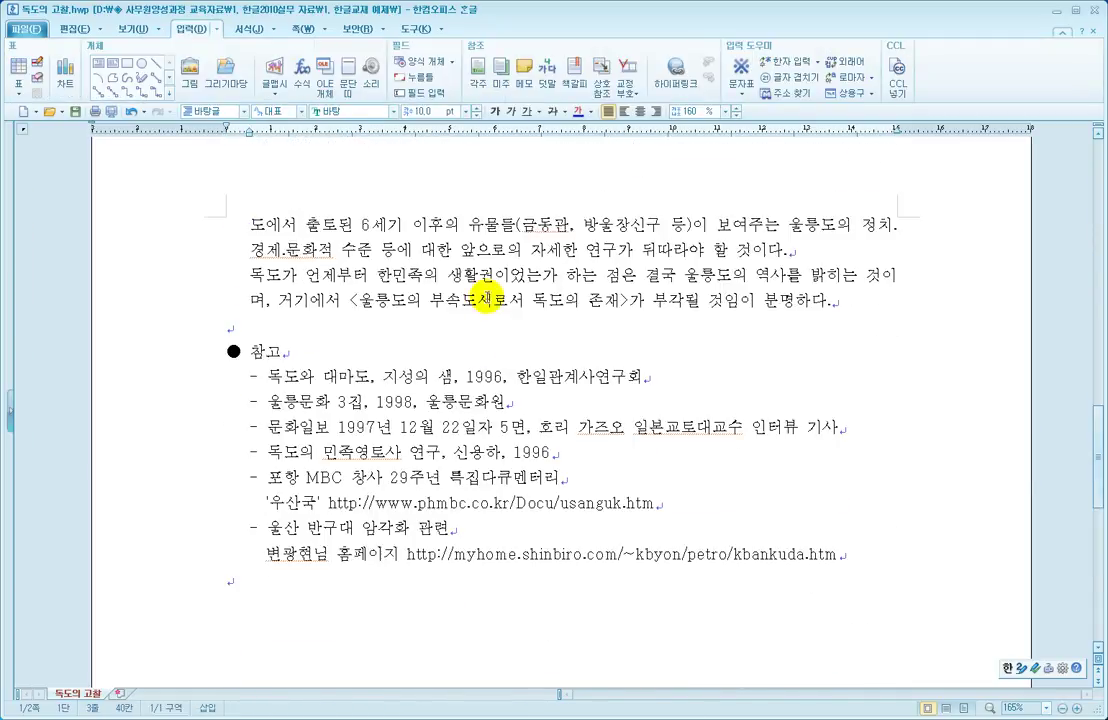
pyautogui.scroll(-4, 481, 287)
pyautogui.click(297, 312)
pyautogui.press('Return')
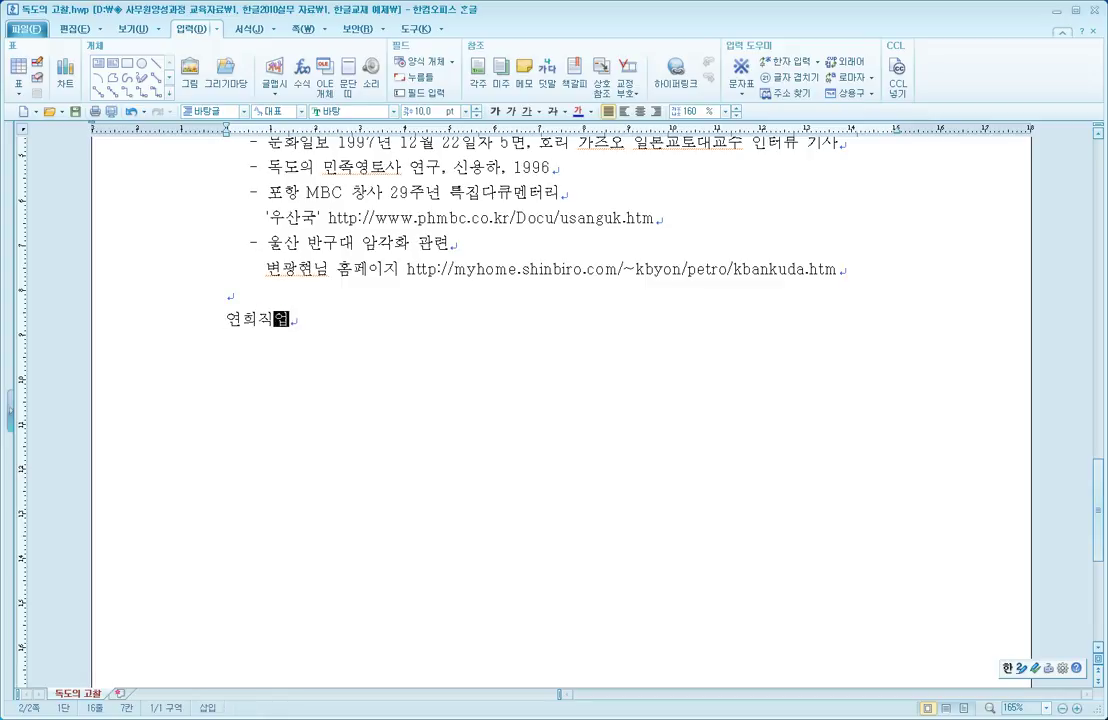
pyautogui.write('문학원')
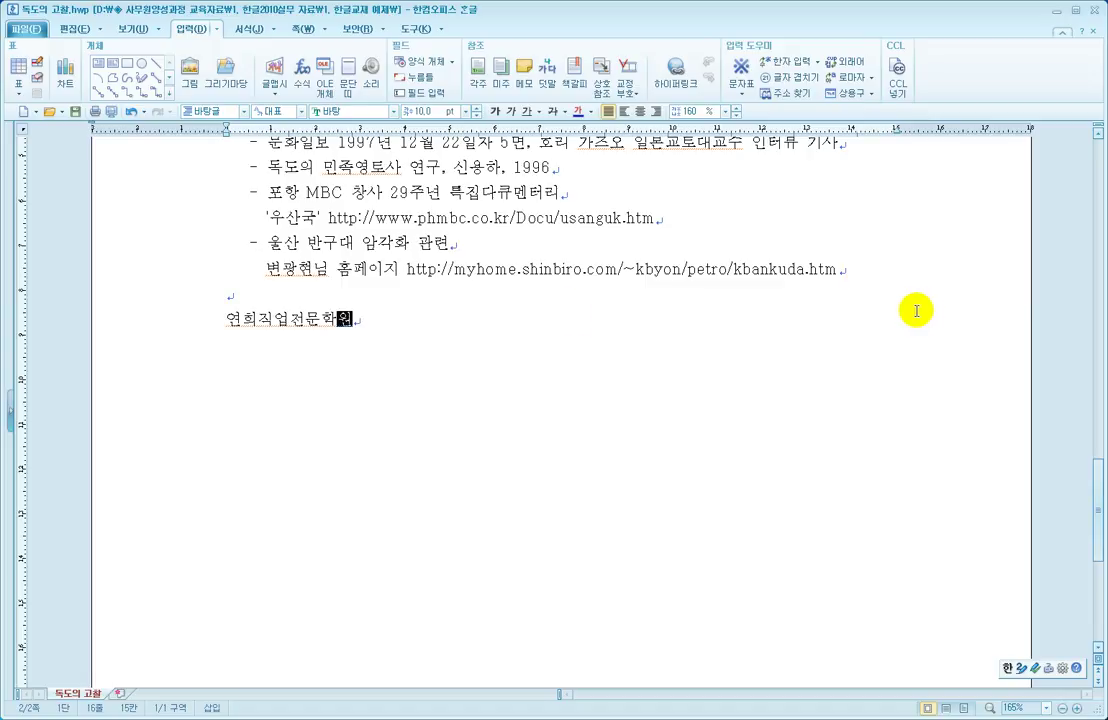
# Set the 연희직업전문학원 line to 24 pt and centre it
pyautogui.doubleClick(386, 322)
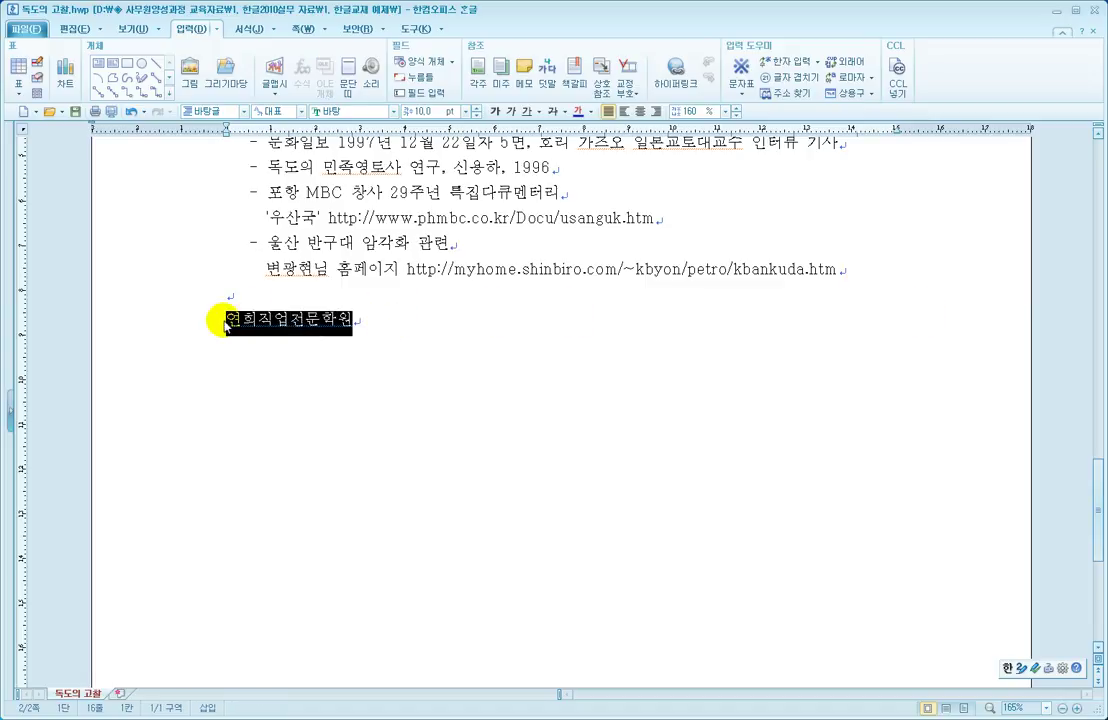
pyautogui.click(467, 112)
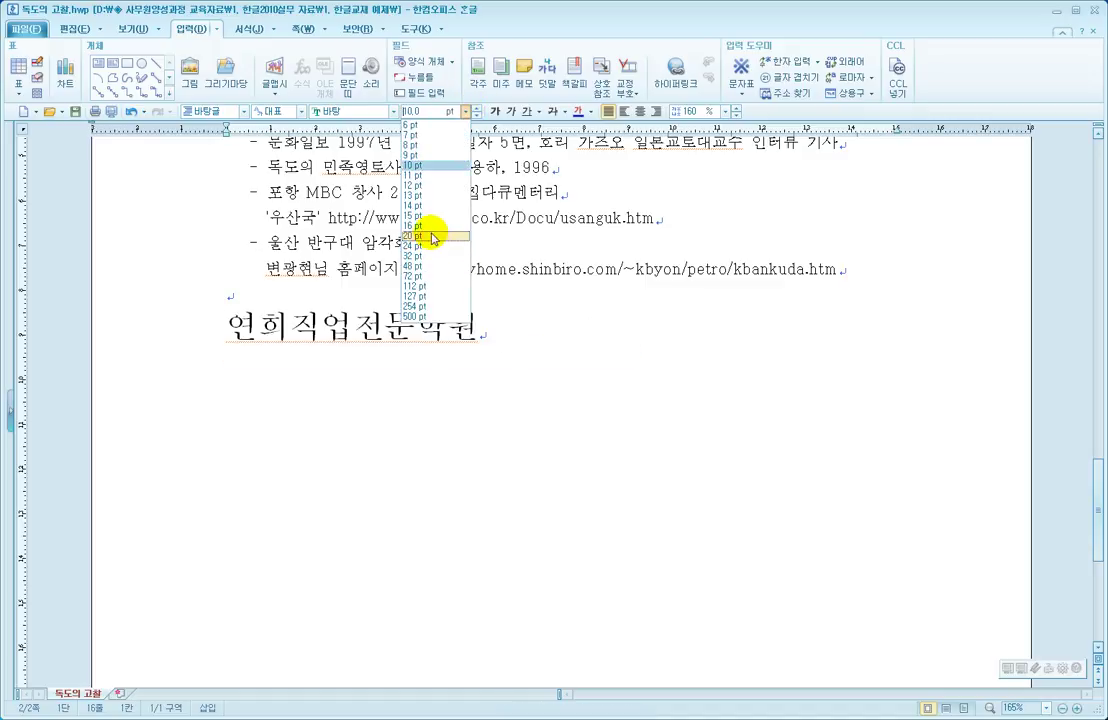
pyautogui.click(431, 247)
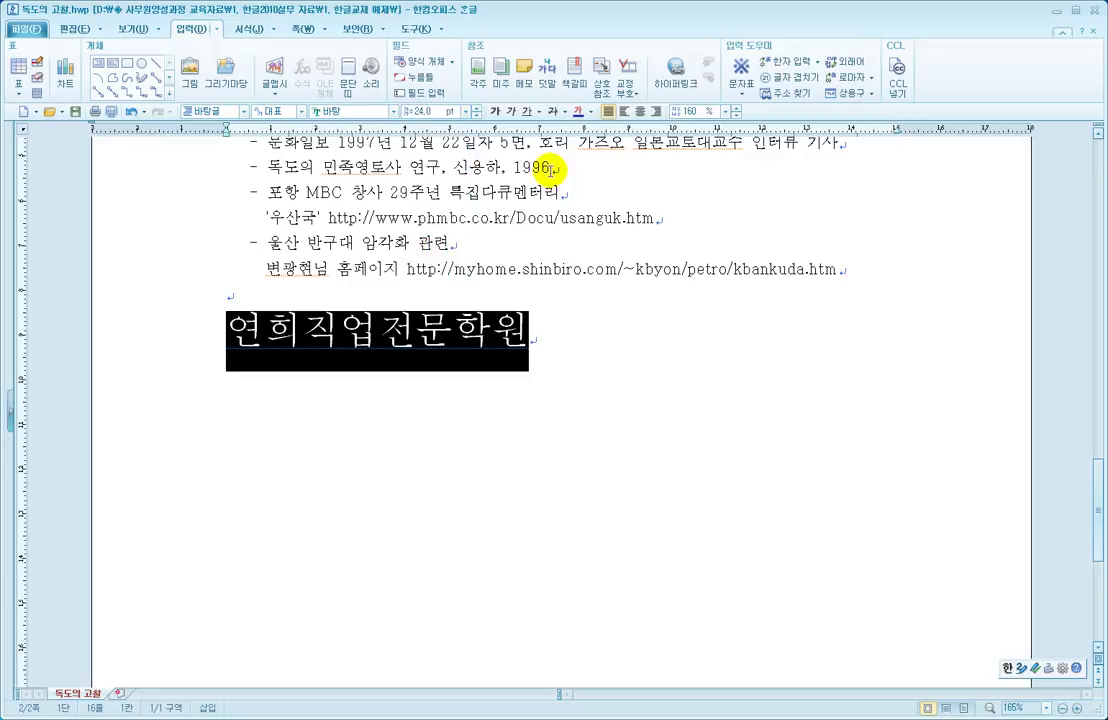
pyautogui.click(642, 111)
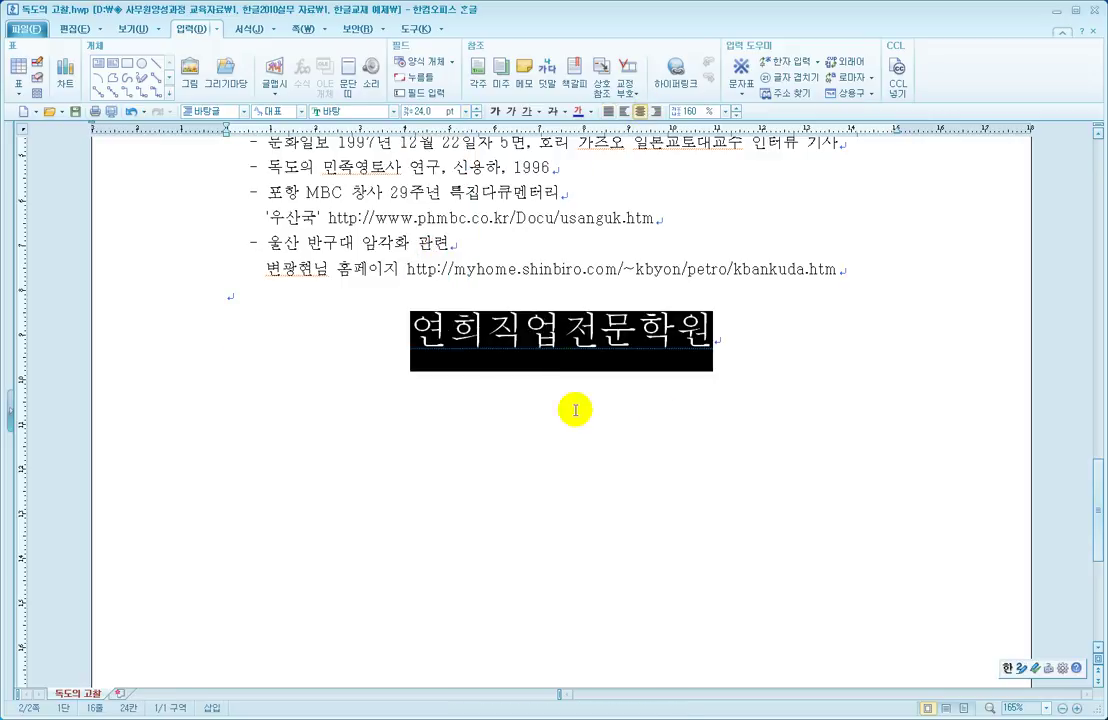
pyautogui.click(735, 337)
# Insert 커피.BMP at about 9.3 × 7.5 mm just before 연희직업전문학원 and treat it as a character
pyautogui.click(354, 294)
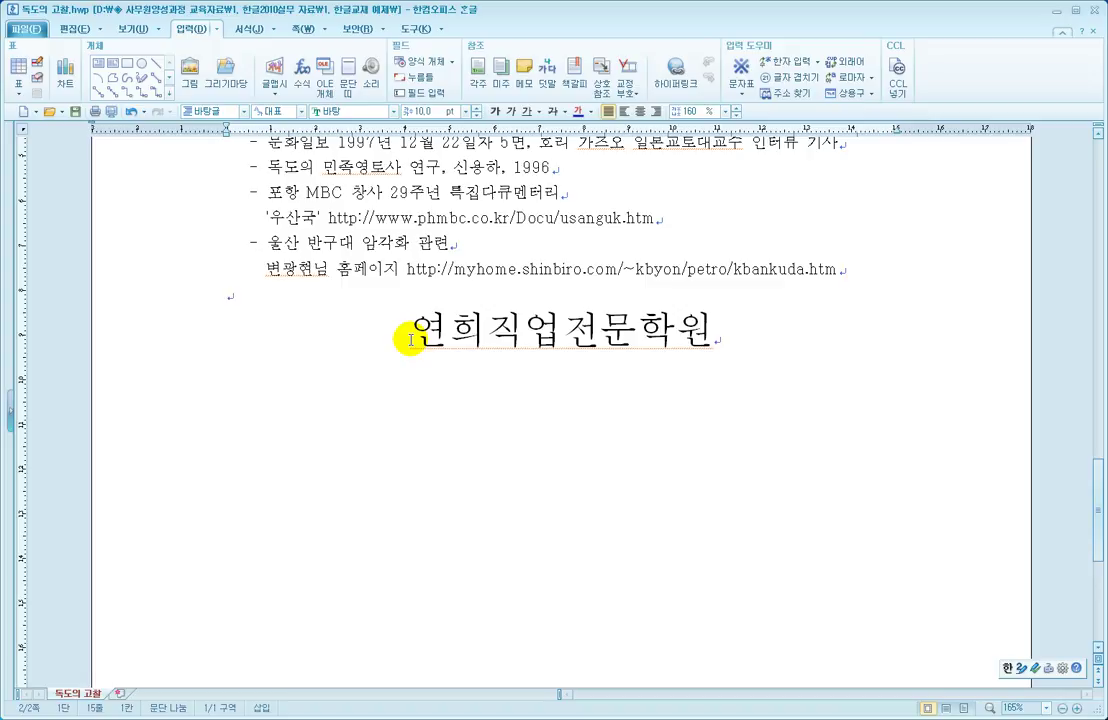
pyautogui.click(229, 296)
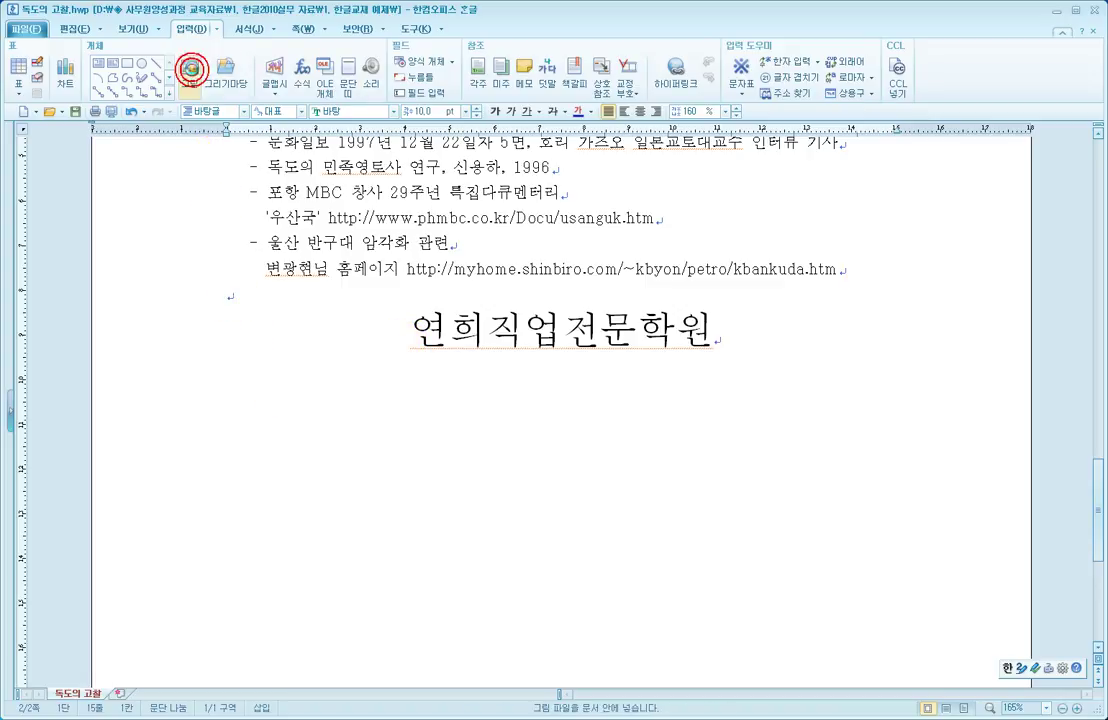
pyautogui.click(190, 72)
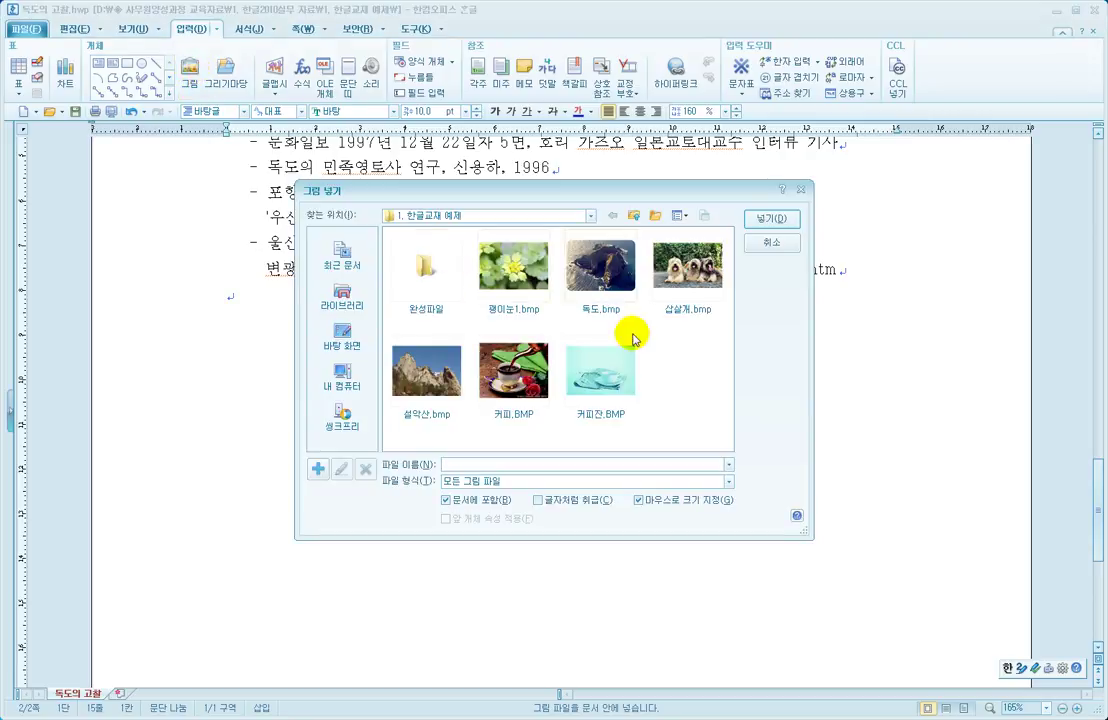
pyautogui.moveTo(523, 190); pyautogui.dragTo(432, 184)
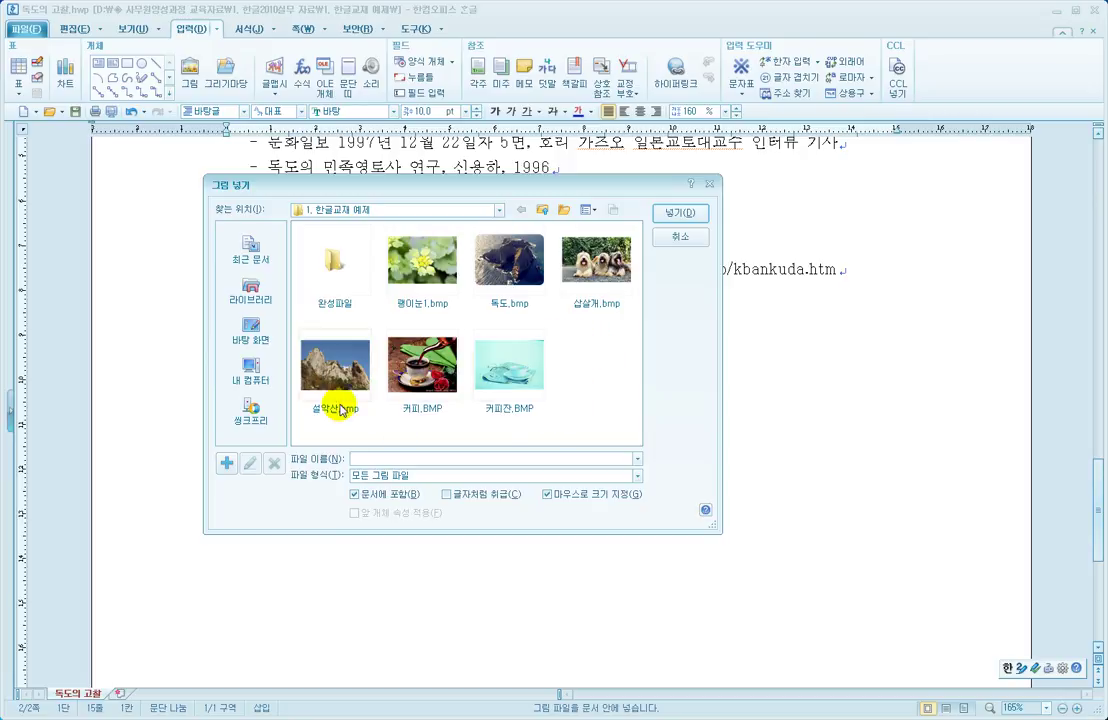
pyautogui.click(432, 365)
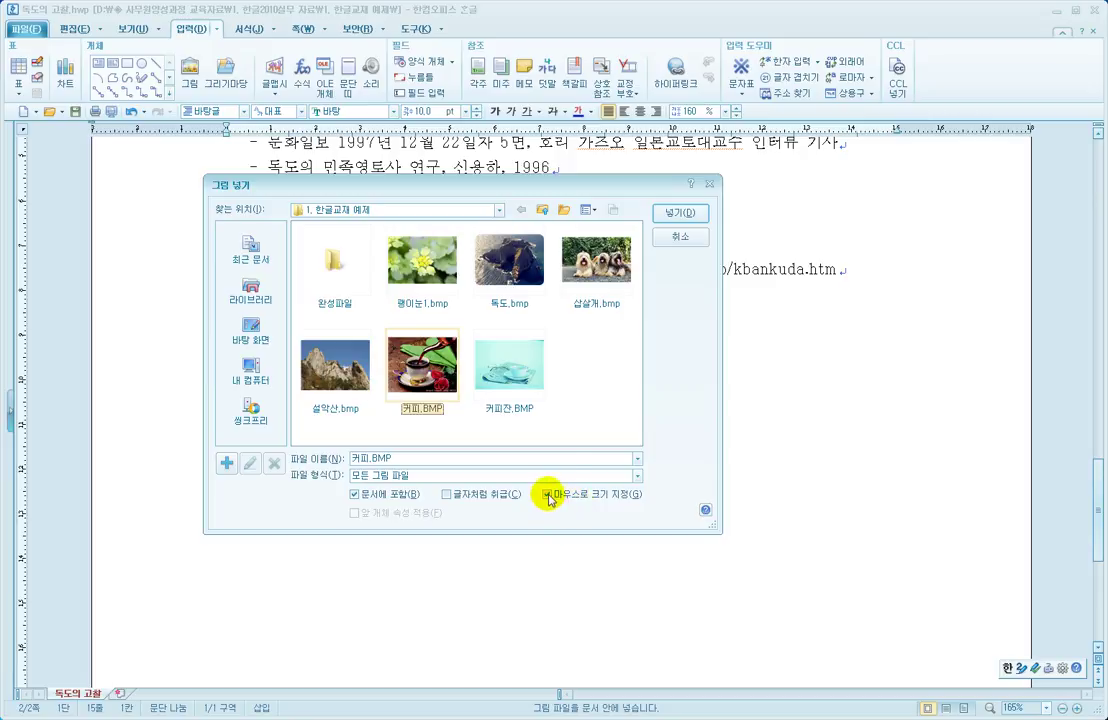
pyautogui.click(675, 214)
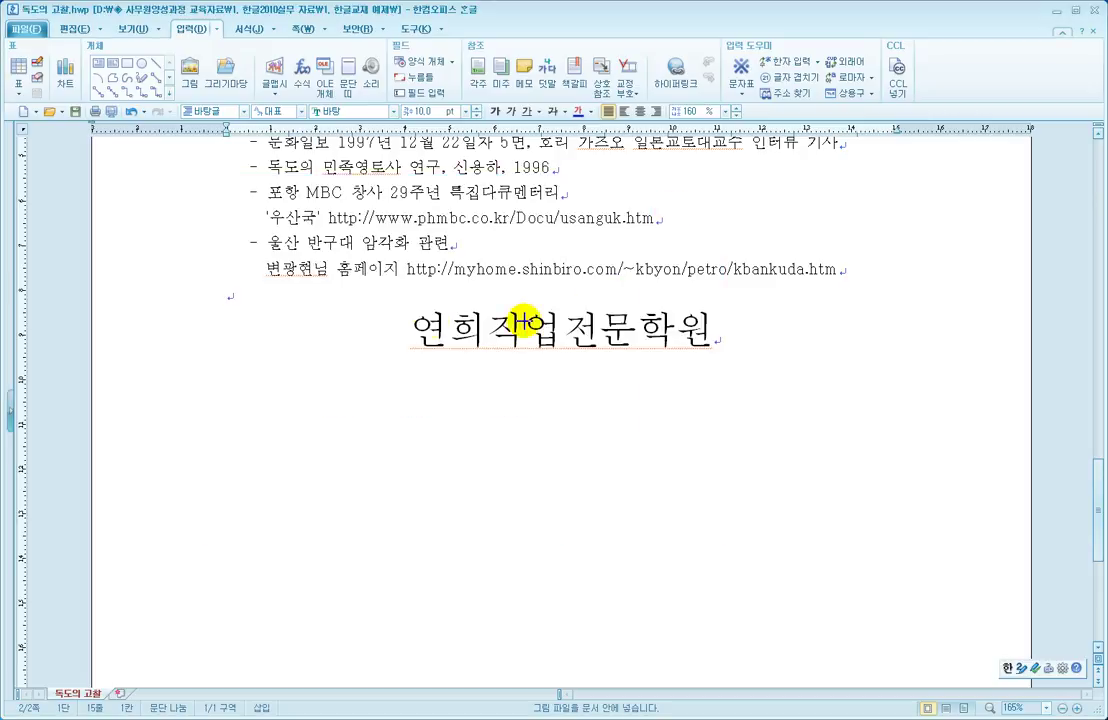
pyautogui.moveTo(363, 315); pyautogui.dragTo(391, 337)
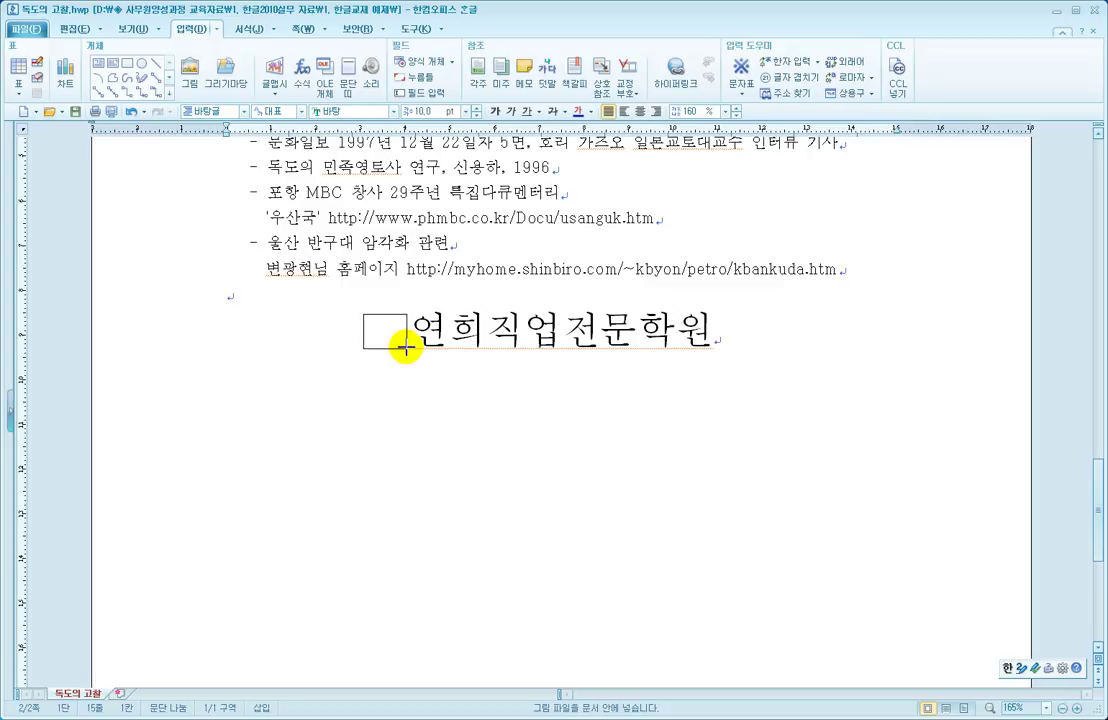
pyautogui.moveTo(404, 346); pyautogui.dragTo(407, 348)
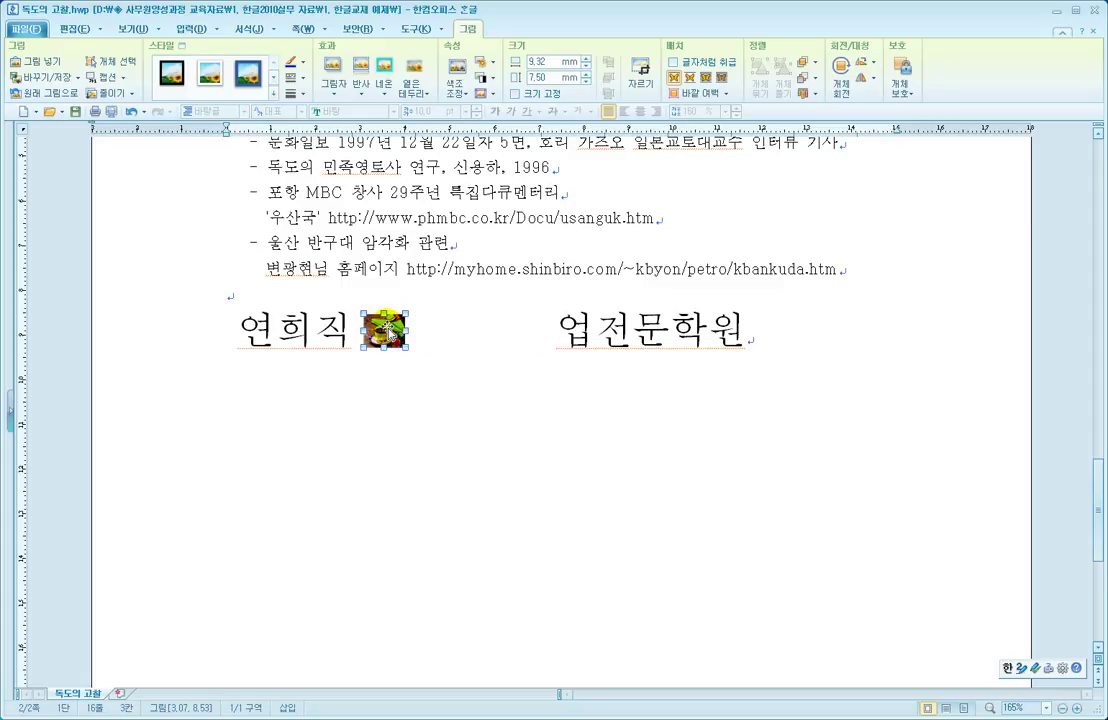
pyautogui.click(674, 62)
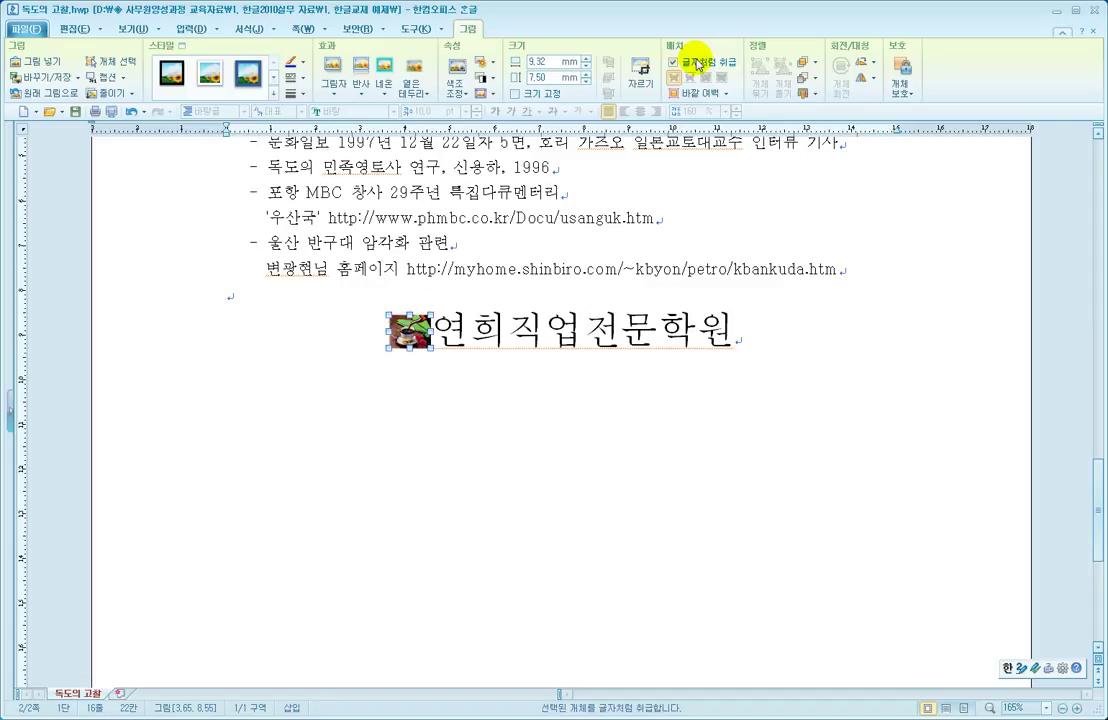
# Move the inline coffee picture to the empty line above 연희직업전문학원, and back to just before the name
pyautogui.moveTo(329, 295); pyautogui.dragTo(240, 300)
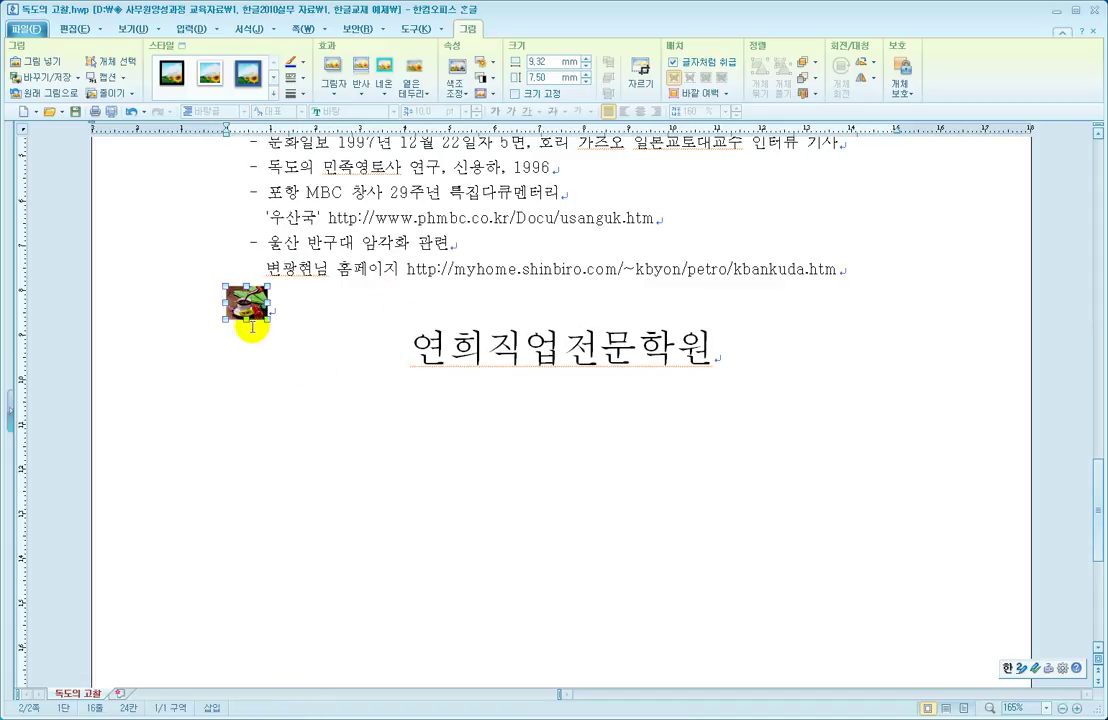
pyautogui.click(315, 302)
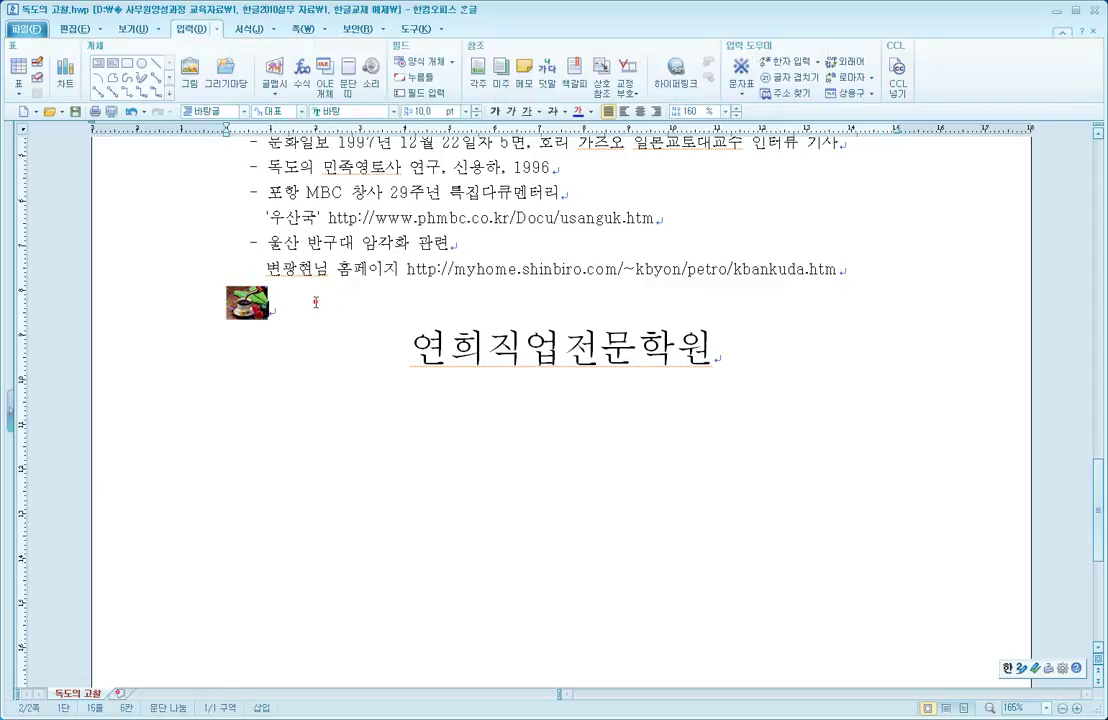
pyautogui.click(243, 307)
pyautogui.moveTo(245, 300); pyautogui.dragTo(408, 354)
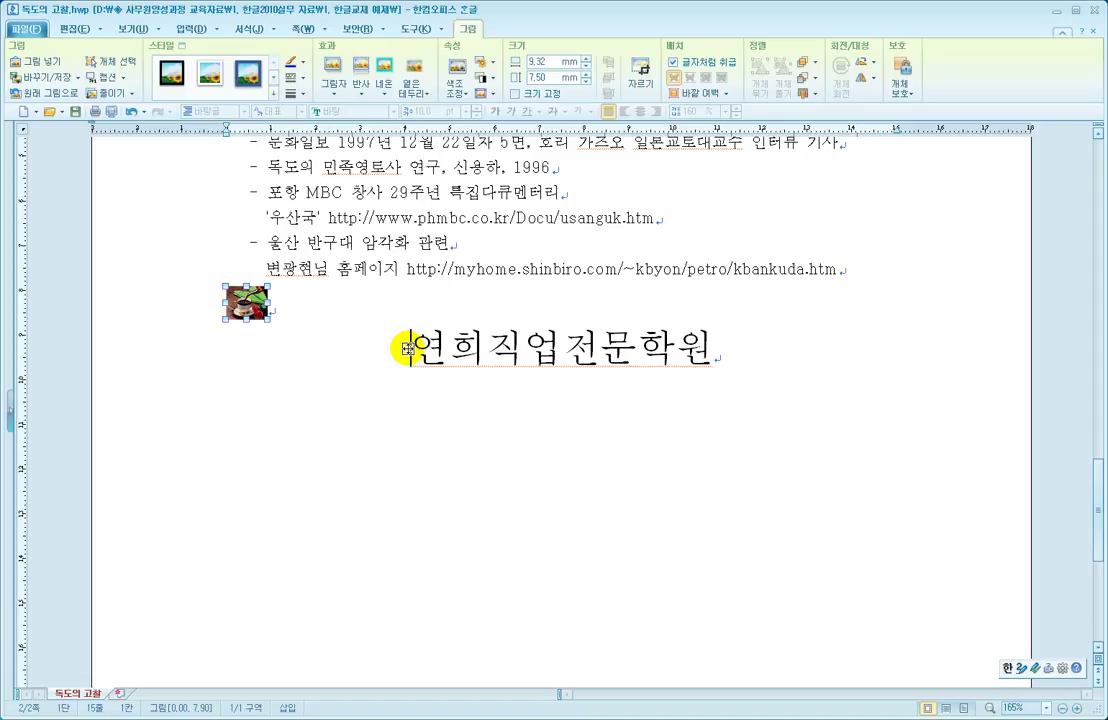
# Place the inline coffee picture in the text line just before 연희직업전문학원
pyautogui.moveTo(408, 348); pyautogui.dragTo(408, 349)
pyautogui.click(449, 404)
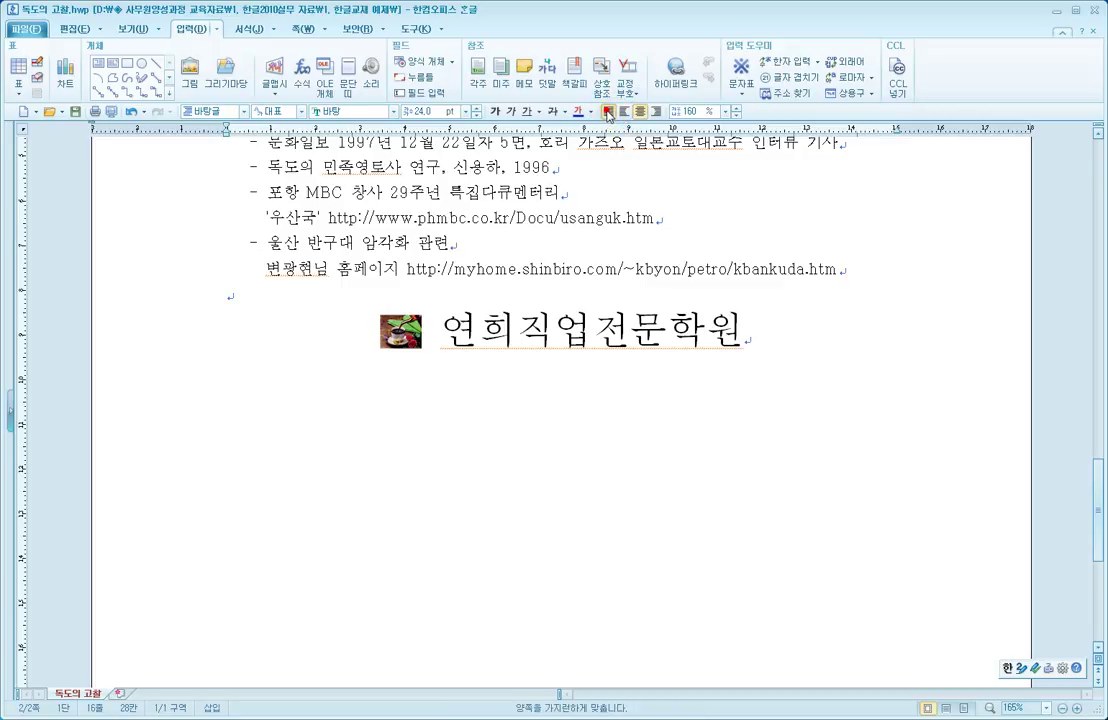
# Set the picture and 연희직업전문학원 line to justified alignment, and centre it again
pyautogui.click(607, 114)
pyautogui.click(237, 346)
pyautogui.click(373, 338)
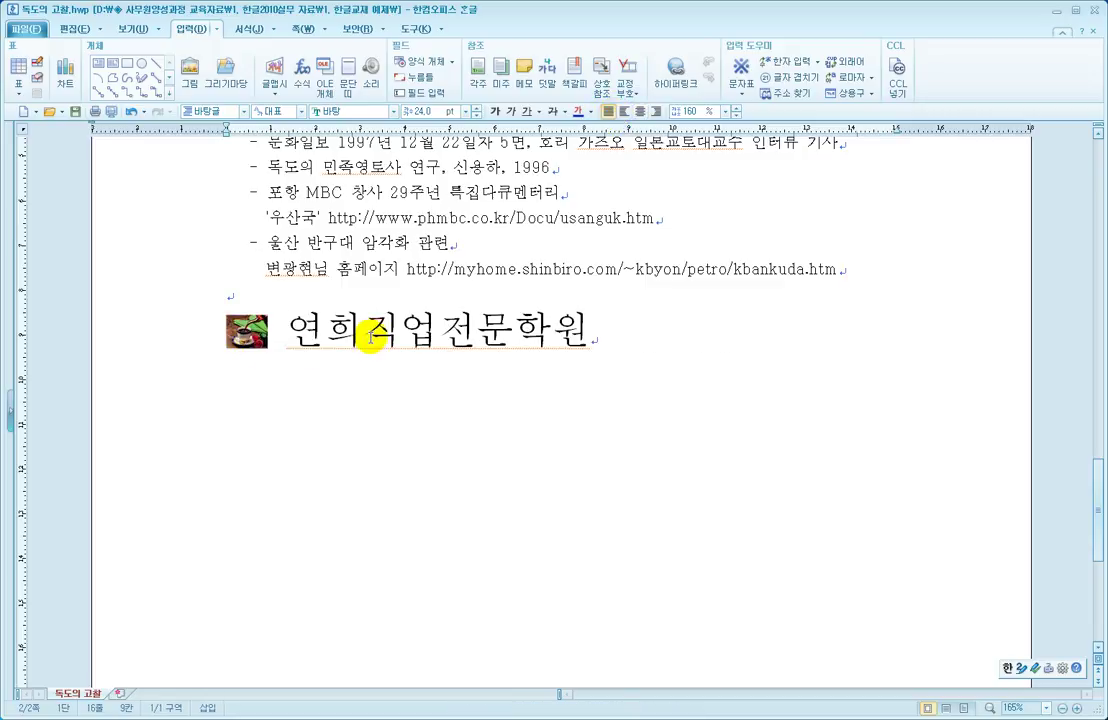
pyautogui.click(285, 330)
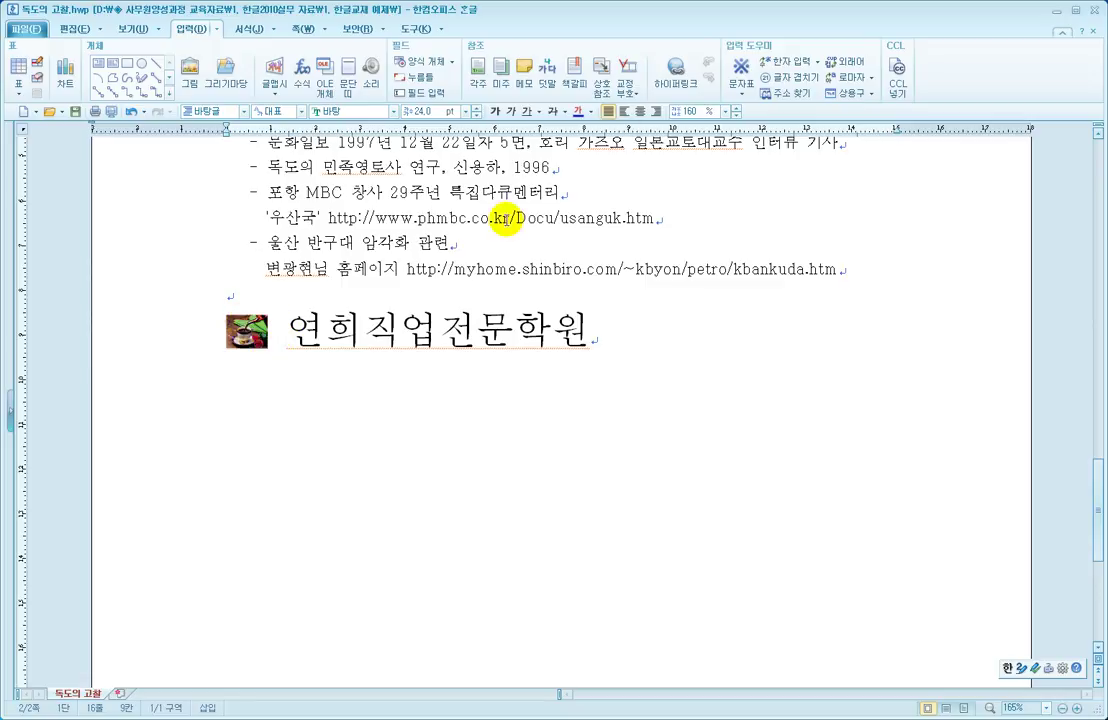
pyautogui.click(642, 112)
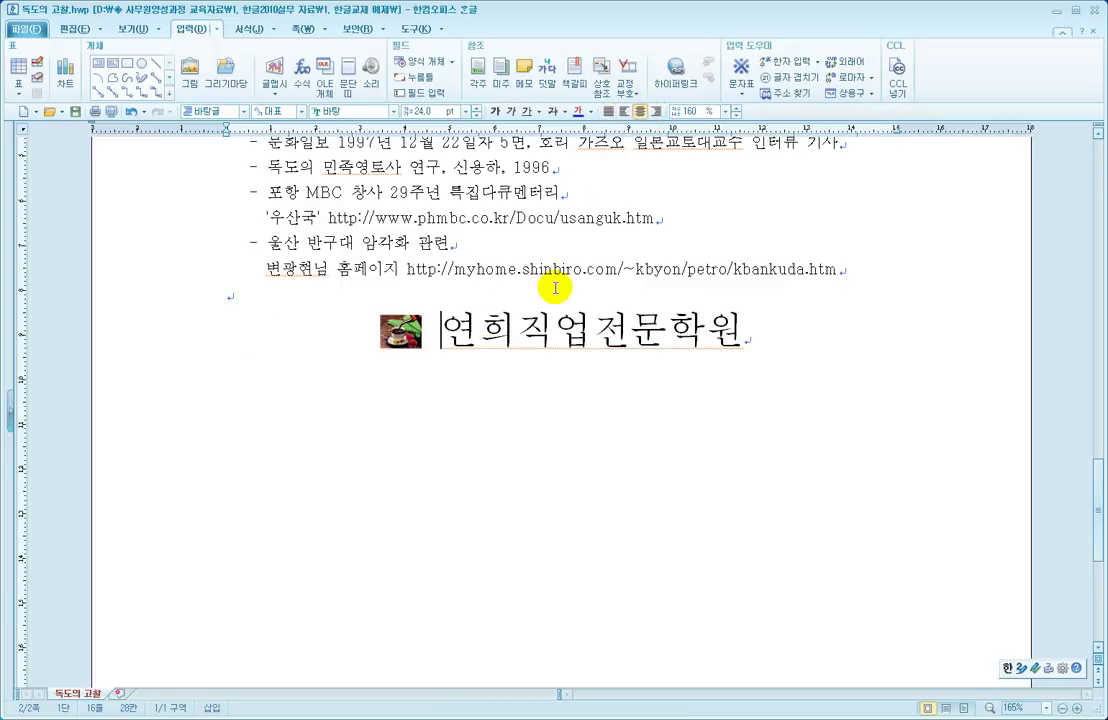
# Insert two line breaks at the picture and academy name line, and delete both again
pyautogui.click(344, 328)
pyautogui.press('Return')
pyautogui.press('Return')
pyautogui.click(448, 317)
pyautogui.press('Delete')
pyautogui.press('Delete')
pyautogui.click(493, 343)
pyautogui.click(476, 348)
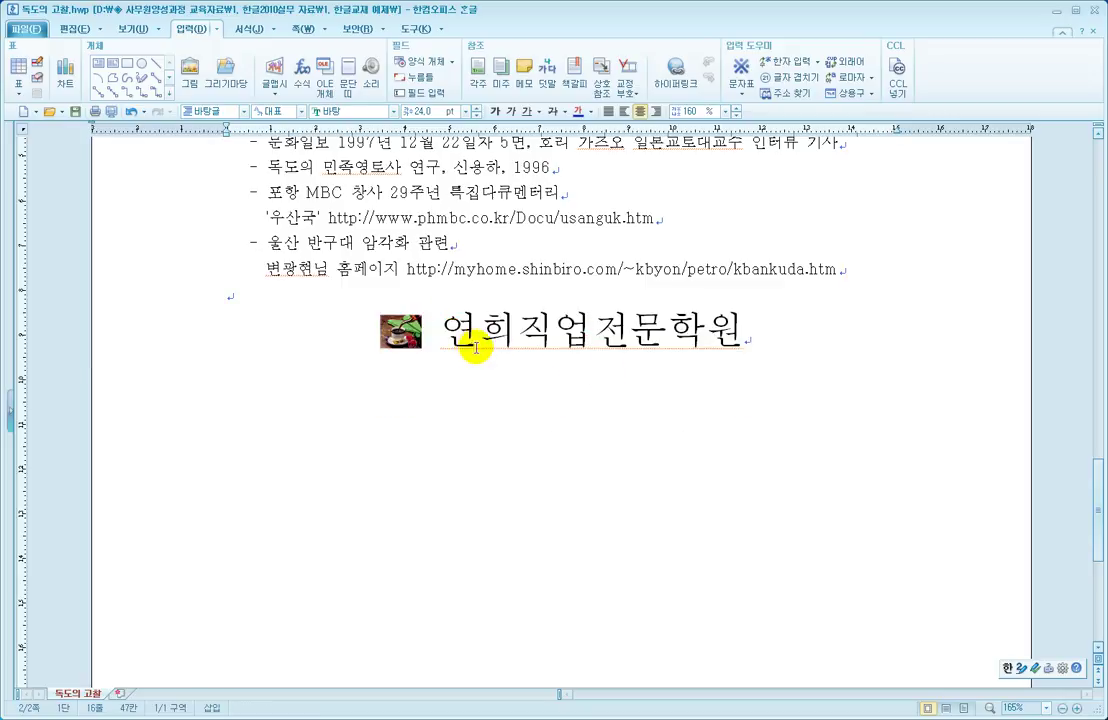
pyautogui.click(400, 331)
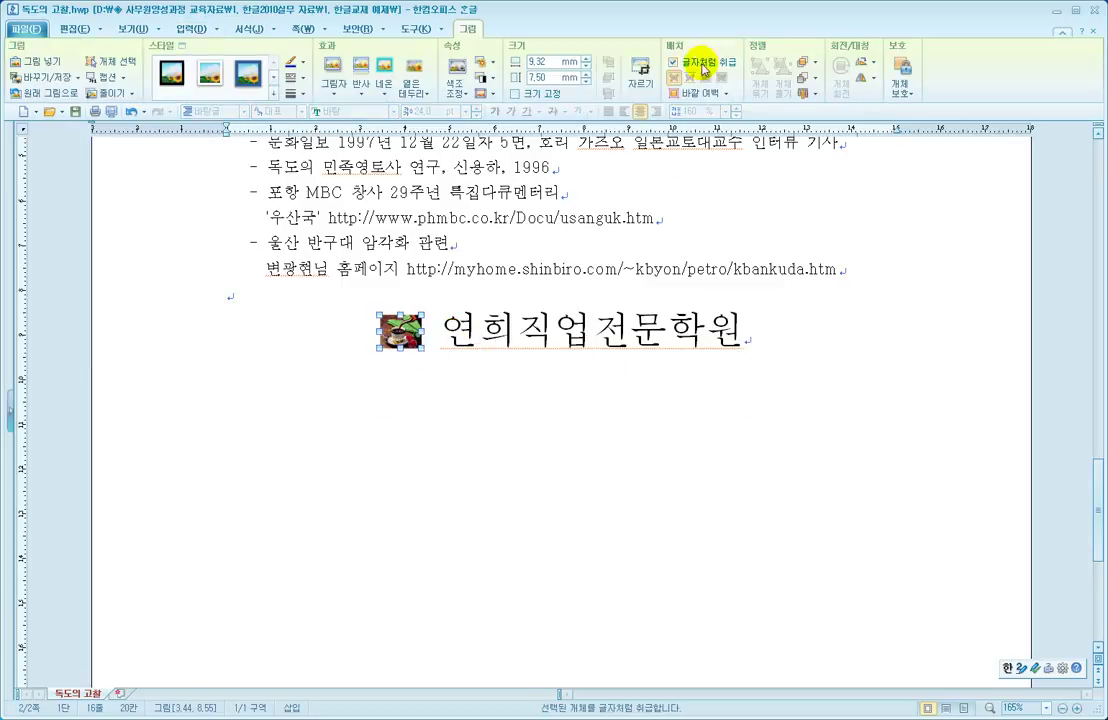
pyautogui.click(438, 329)
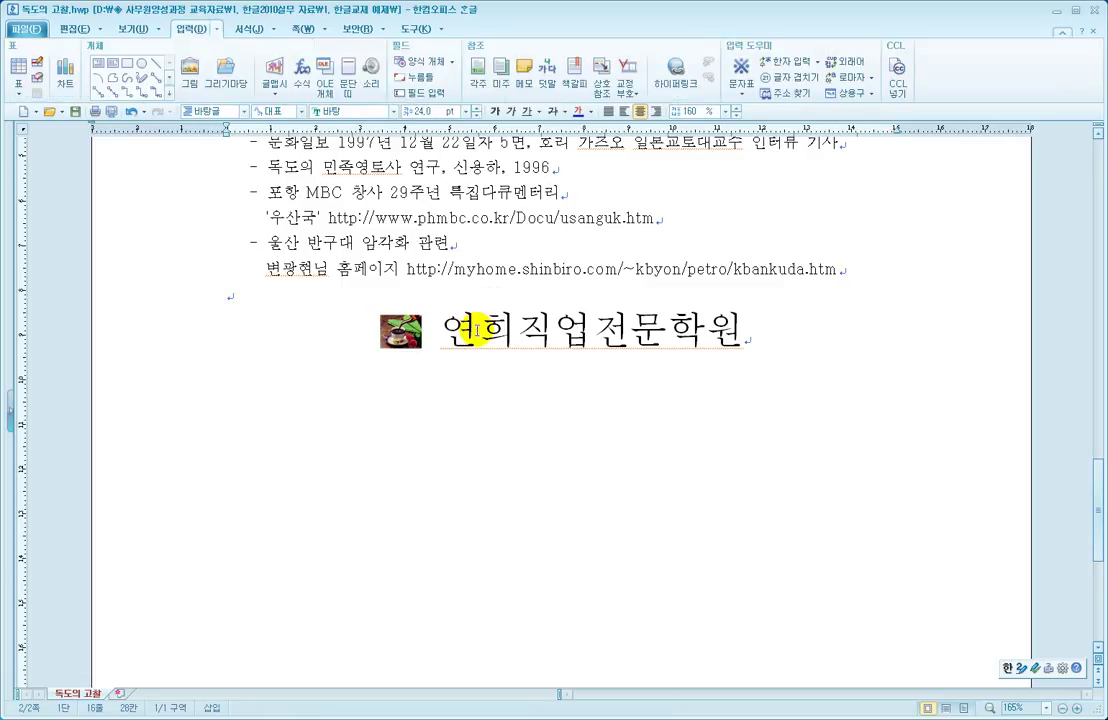
pyautogui.moveTo(770, 326); pyautogui.dragTo(441, 325)
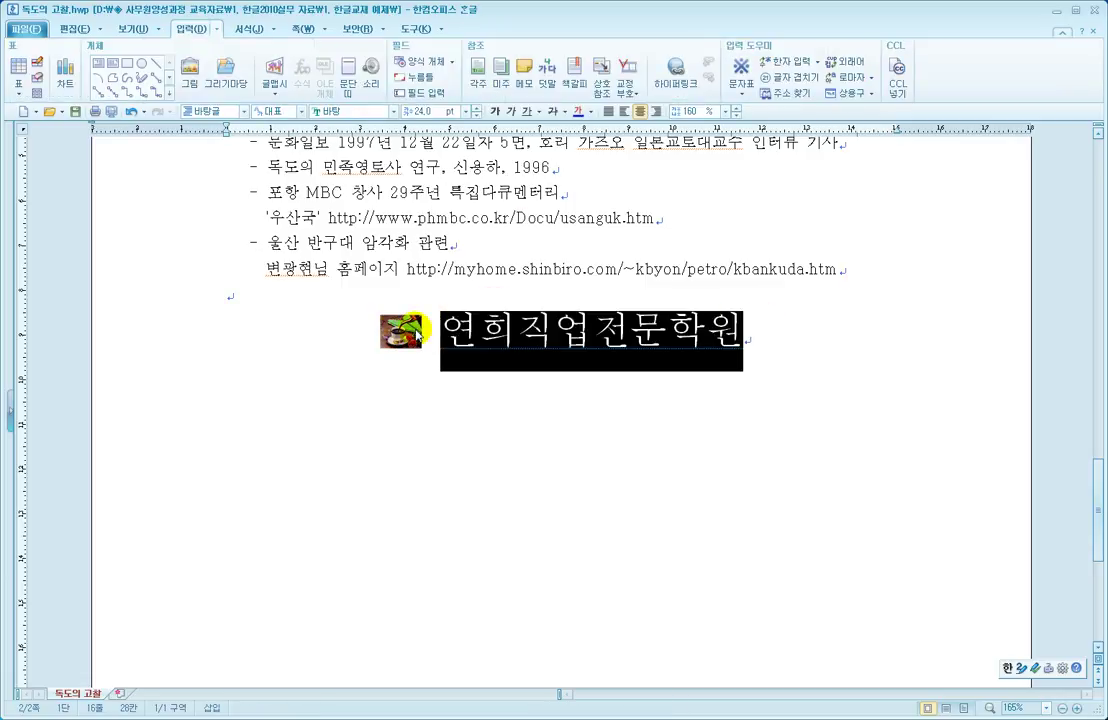
pyautogui.click(428, 328)
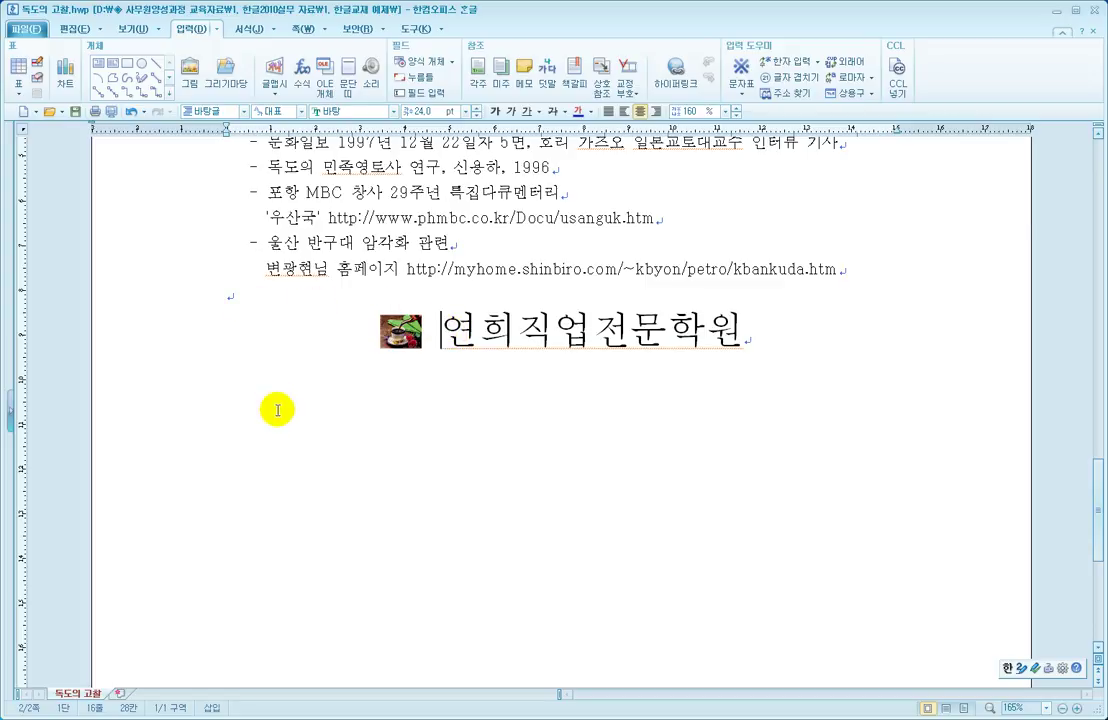
pyautogui.click(230, 298)
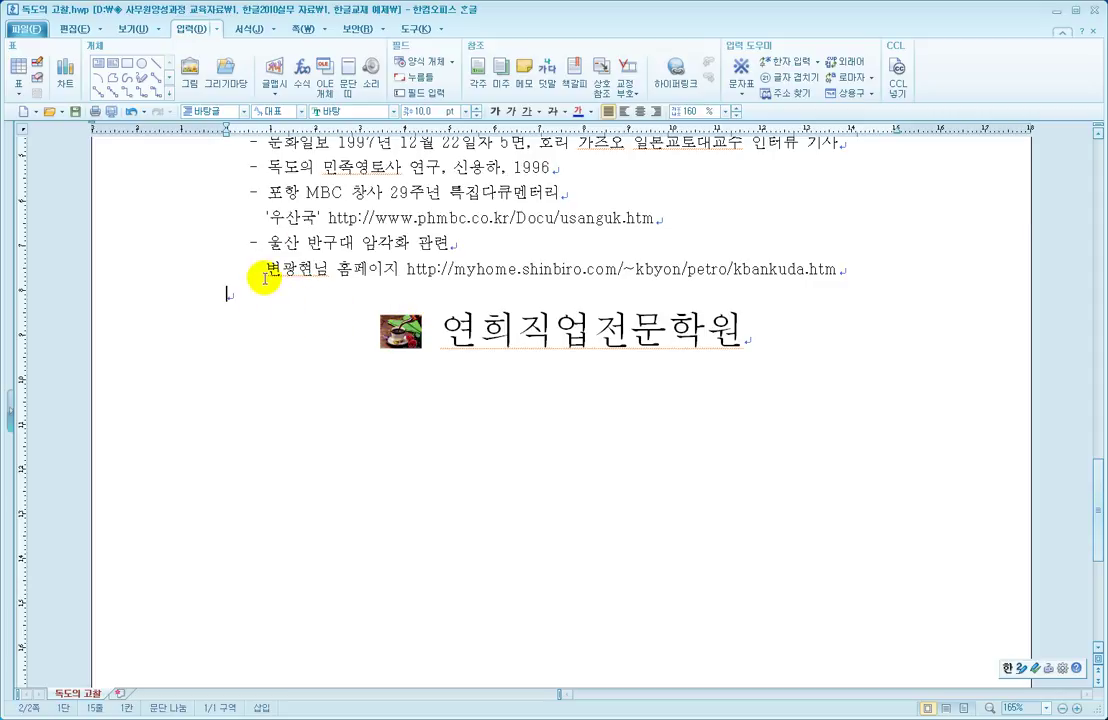
pyautogui.click(402, 334)
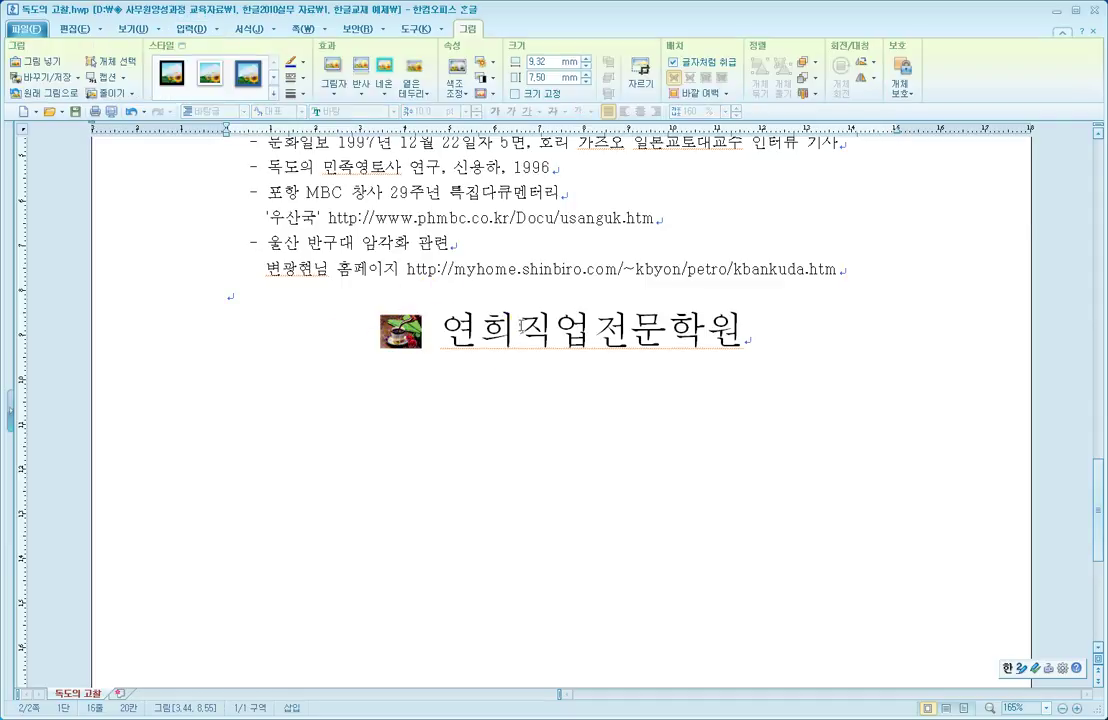
# Move the island picture beside the first paragraph on page 1 to the right edge of the text area
pyautogui.click(452, 310)
pyautogui.scroll(5, 519, 321)
pyautogui.scroll(10, 520, 320)
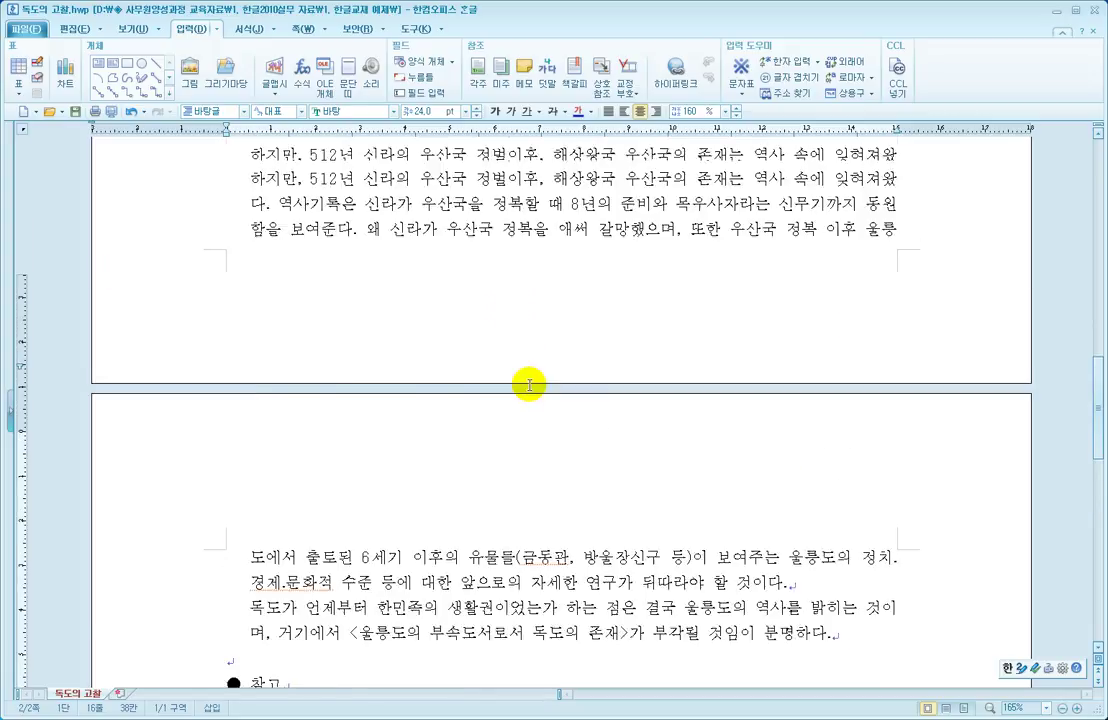
pyautogui.click(518, 271)
pyautogui.scroll(5, 518, 271)
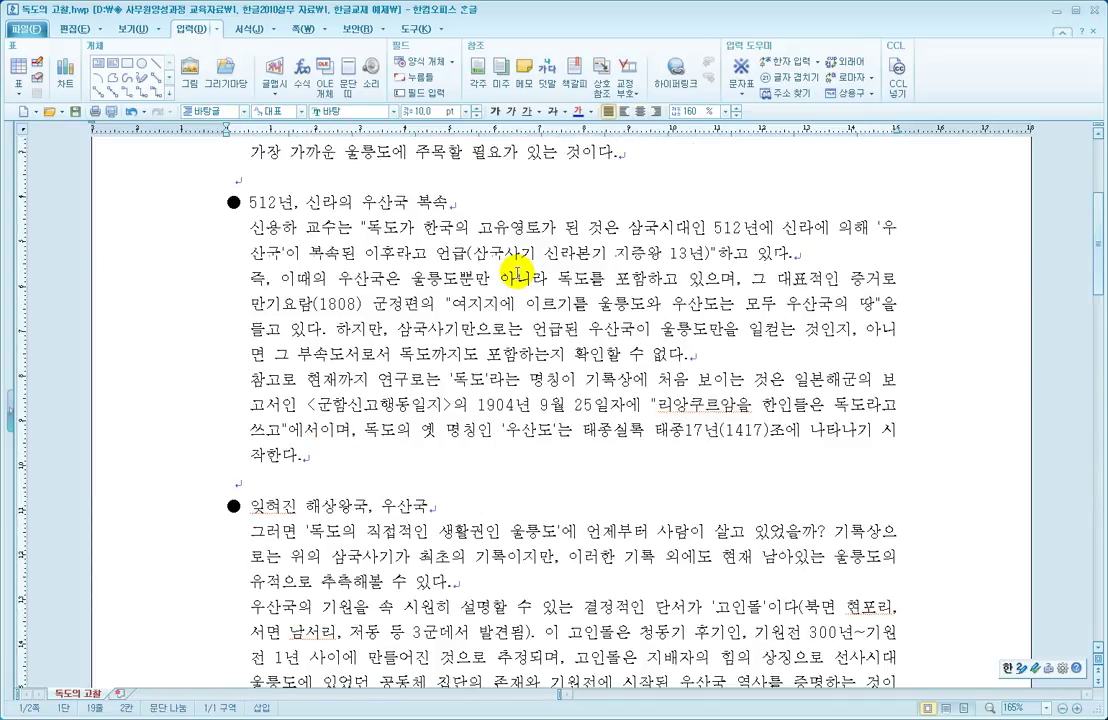
pyautogui.click(490, 192)
pyautogui.scroll(5, 490, 205)
pyautogui.click(383, 328)
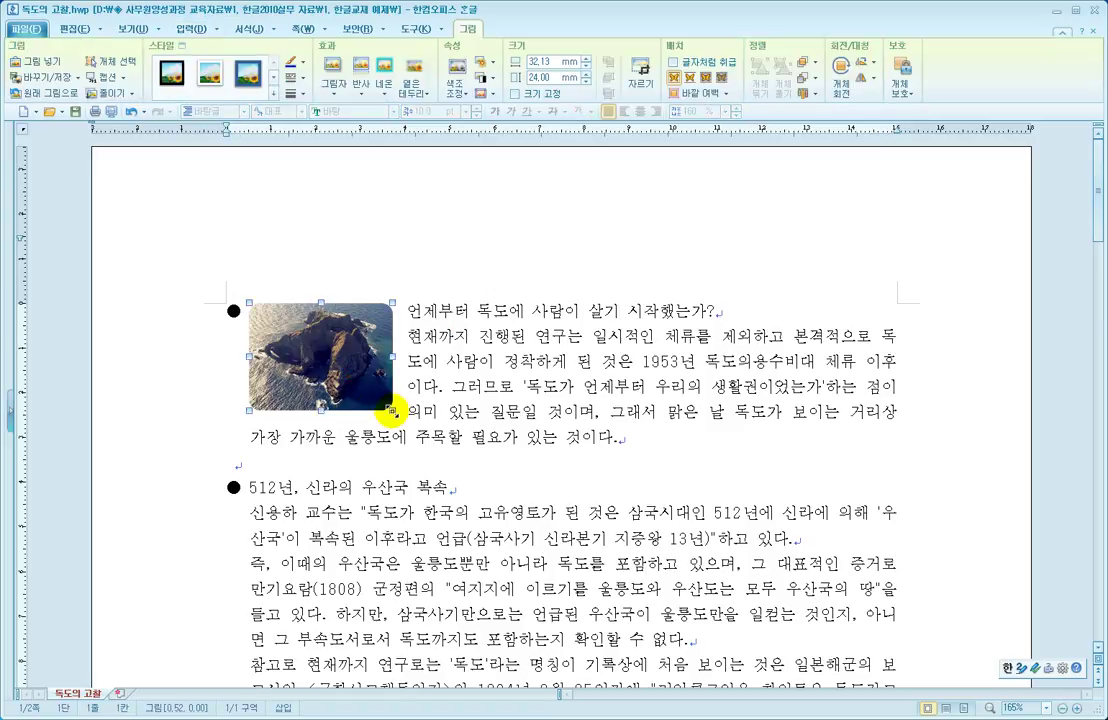
pyautogui.moveTo(338, 338); pyautogui.dragTo(850, 342)
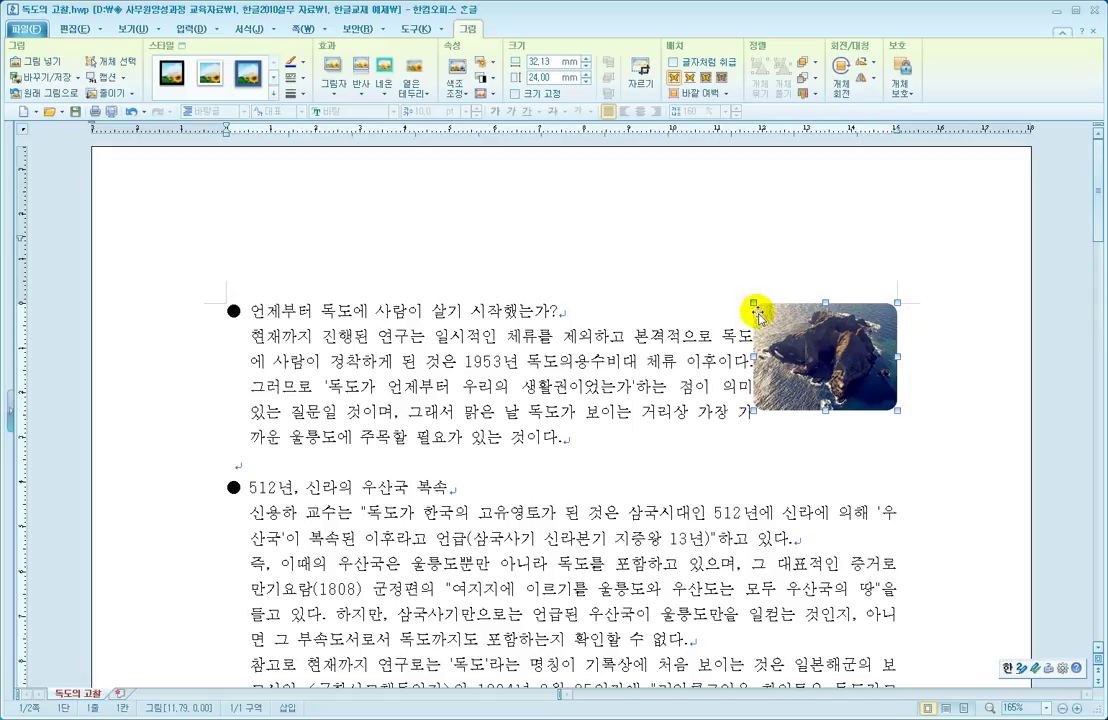
pyautogui.click(789, 374)
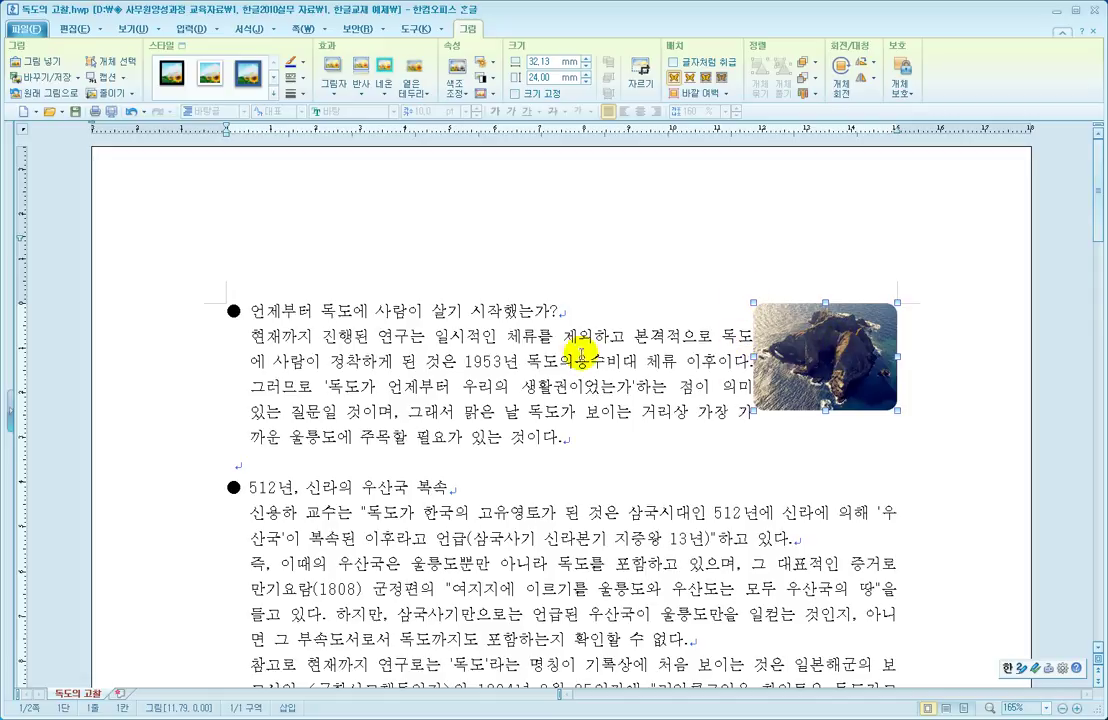